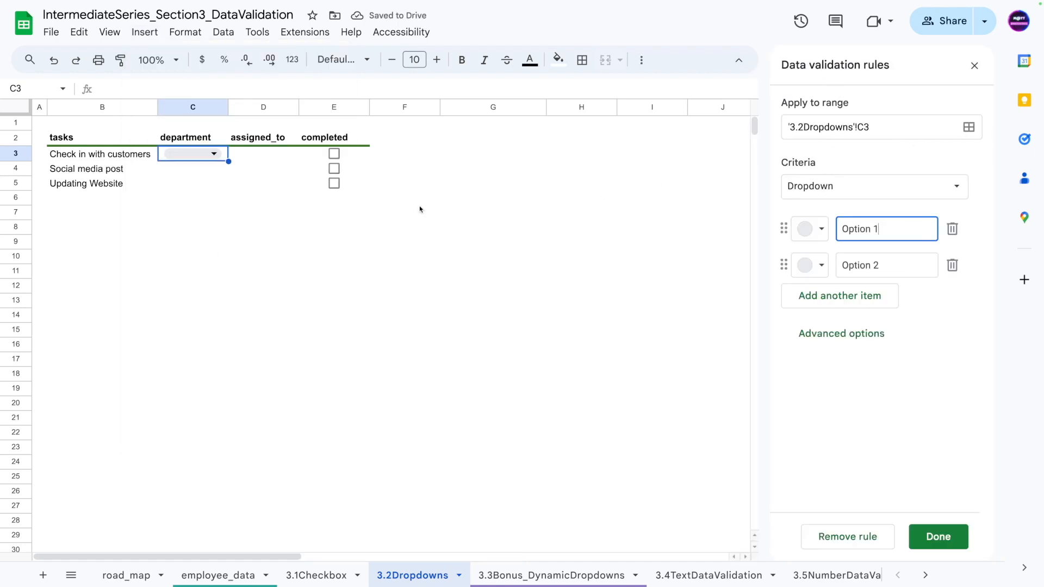
Step: Save the default dropdown rule on cell C3, then close and reopen the sheet's data validation rules
left_click(938, 537)
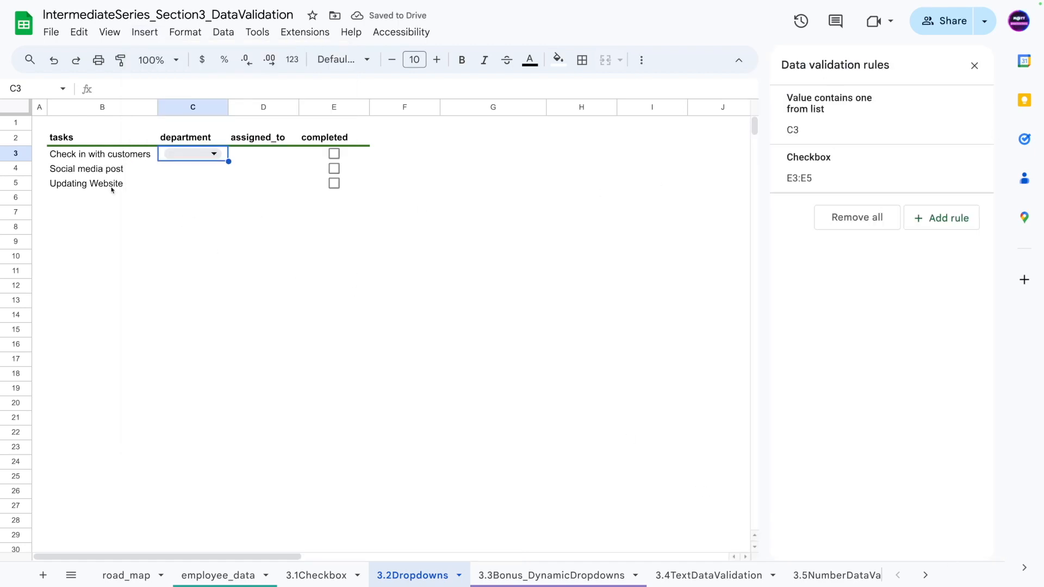
left_click(222, 31)
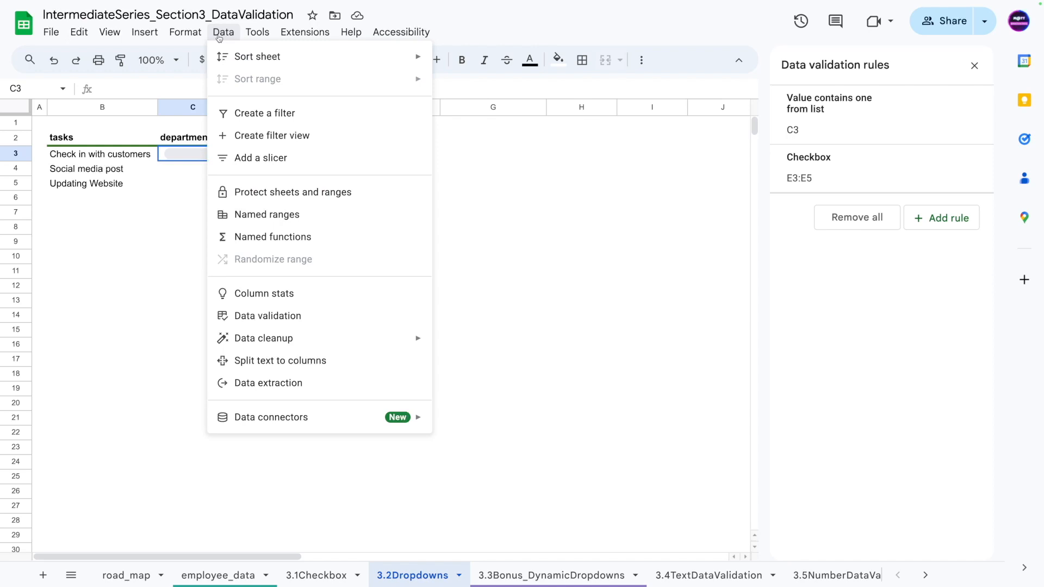
left_click(268, 320)
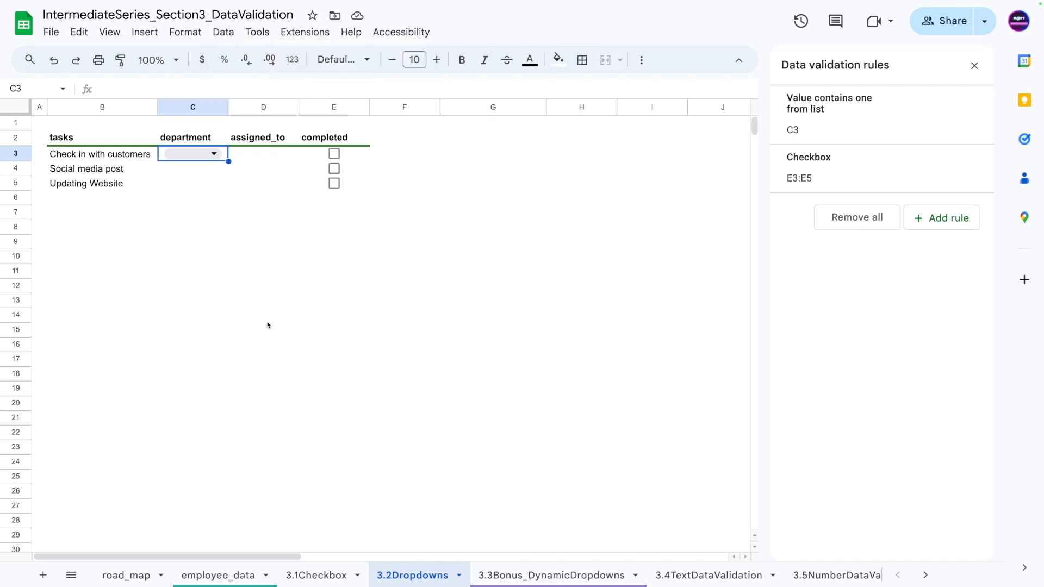
left_click(974, 66)
left_click(223, 32)
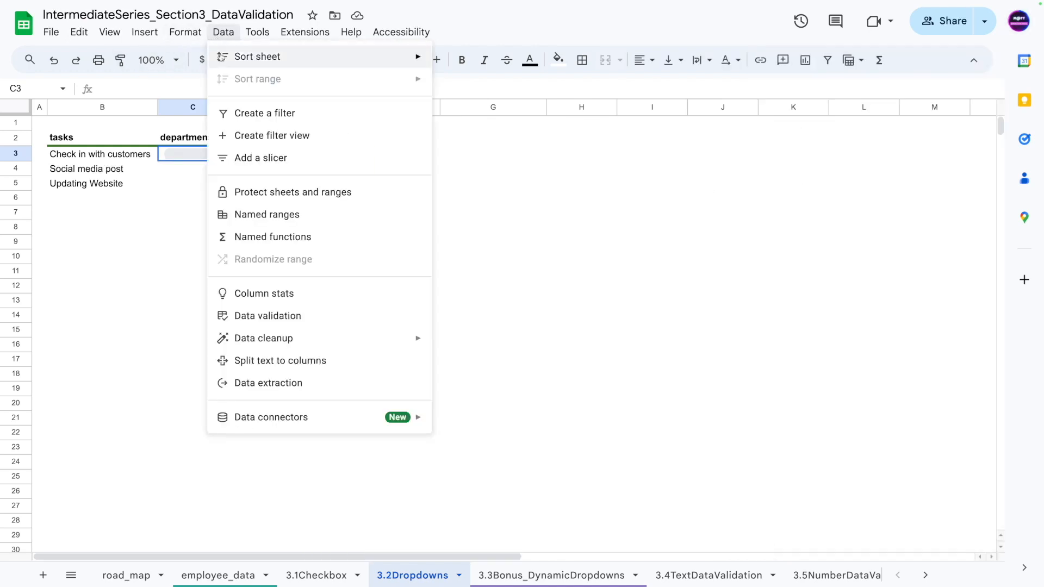
left_click(272, 320)
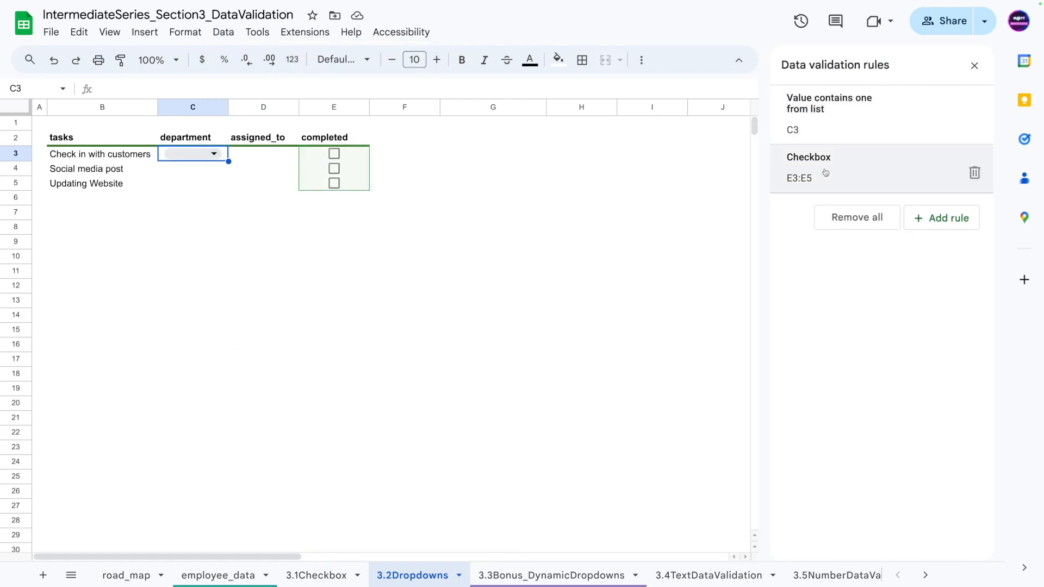
Step: Edit the C3 dropdown rule to offer Technology, Administration and Customer Support as its items, and save it
left_click(833, 119)
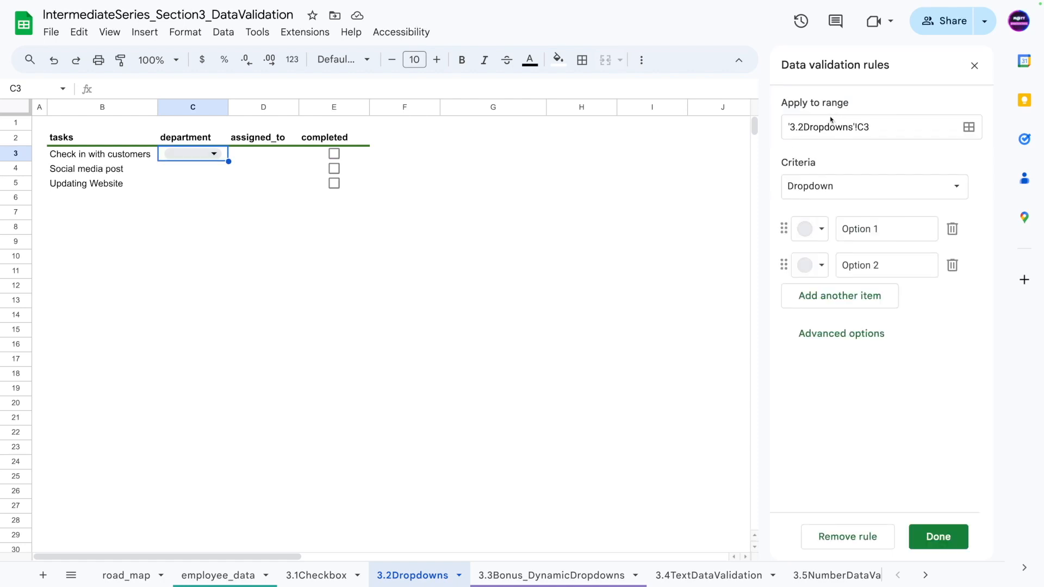
left_click(810, 191)
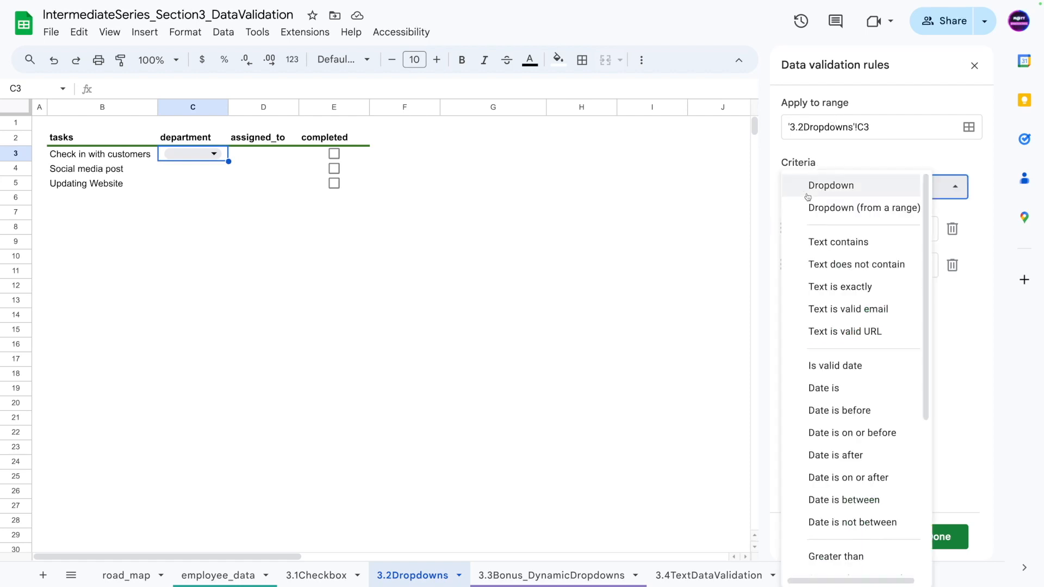
left_click(881, 163)
triple_click(864, 229)
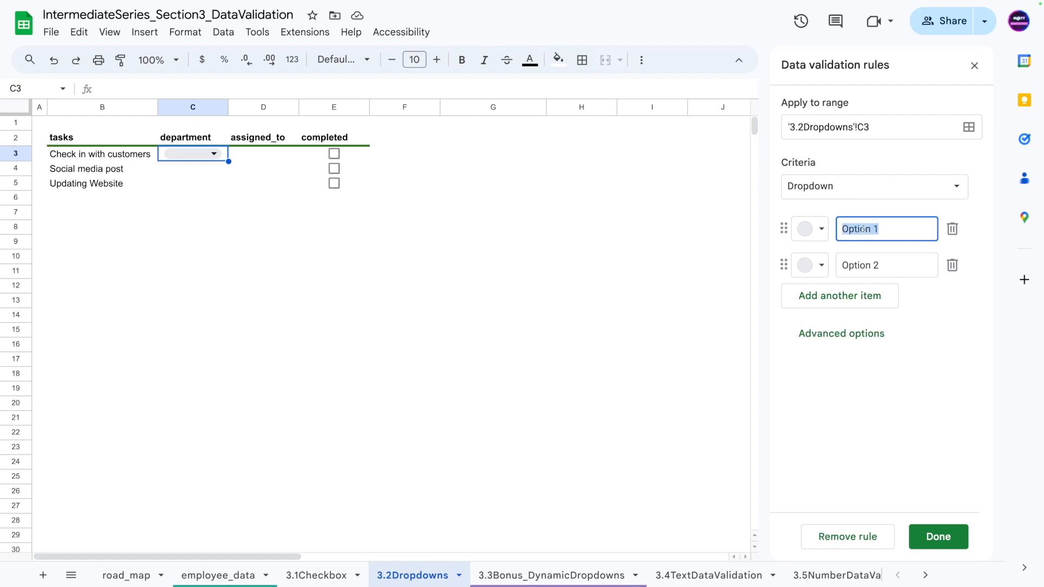
type("Technology")
left_click(867, 266)
triple_click(867, 265)
type("Administration")
key("Return")
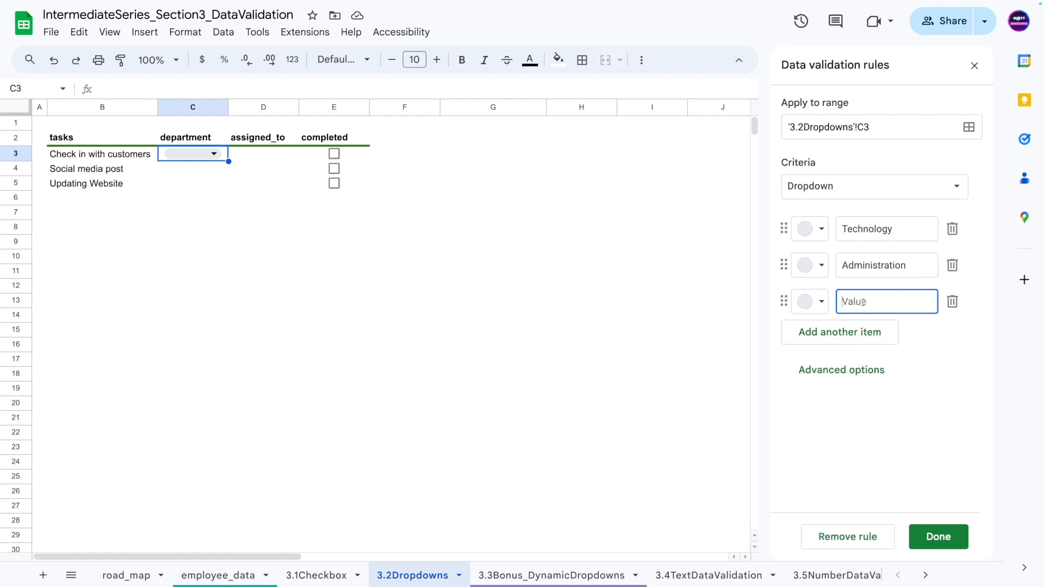
type("Customer Suppo")
left_click(211, 174)
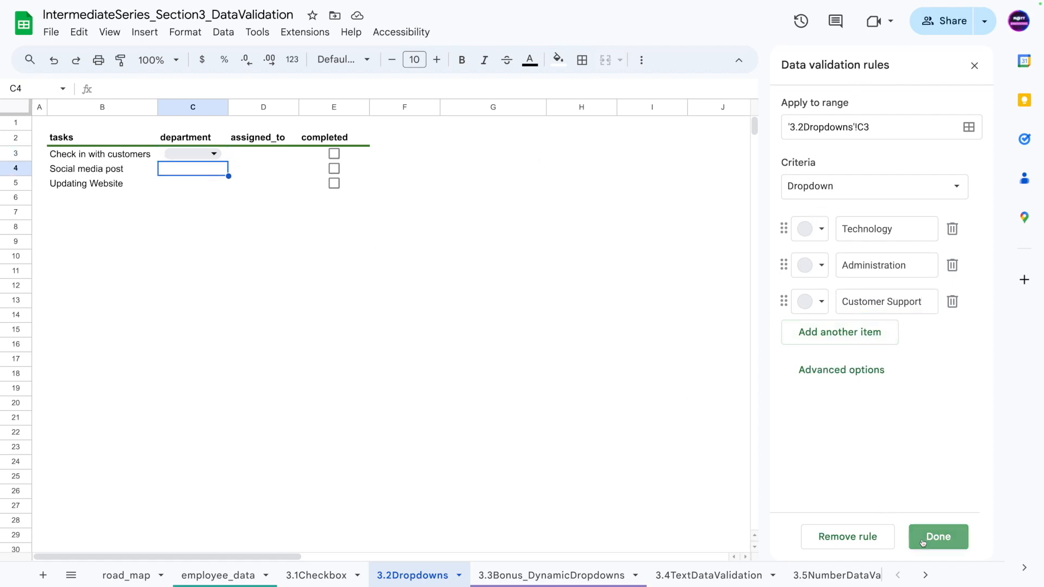
left_click(939, 537)
Step: Add a validation rule on cell C4 as a dropdown from the range employee_data!B2:B141
left_click(913, 229)
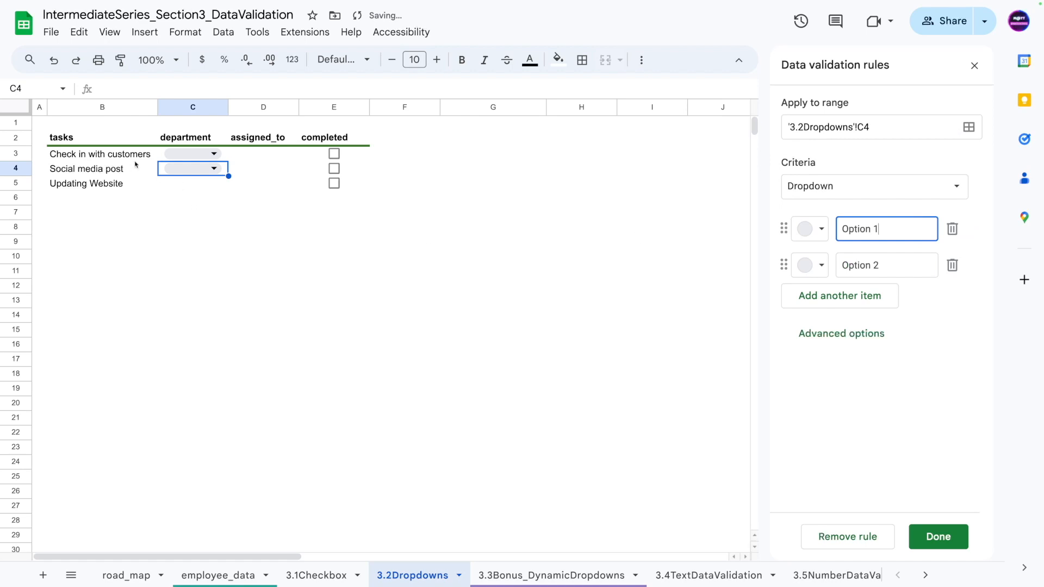
left_click(831, 193)
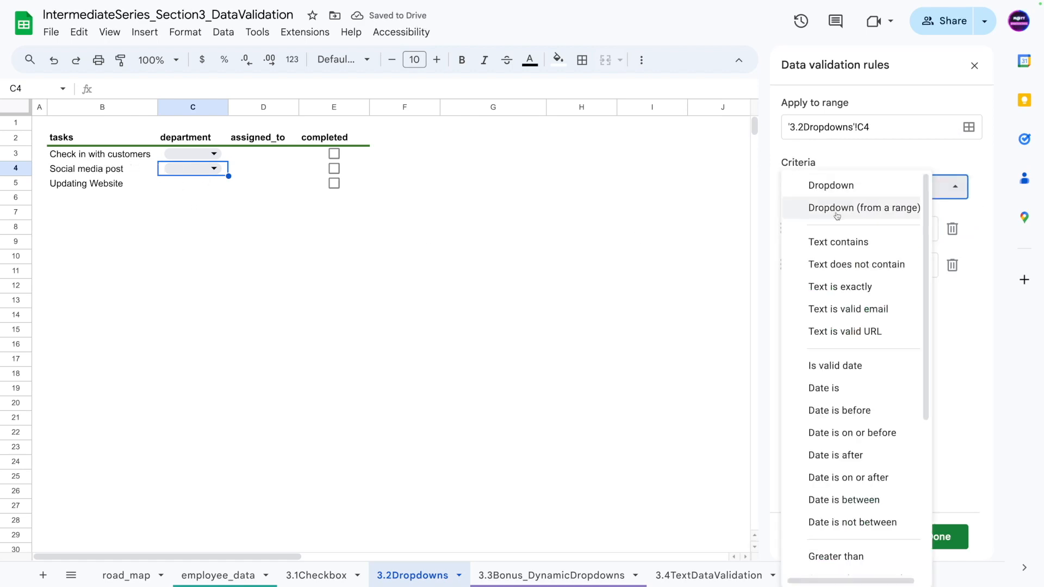
left_click(837, 207)
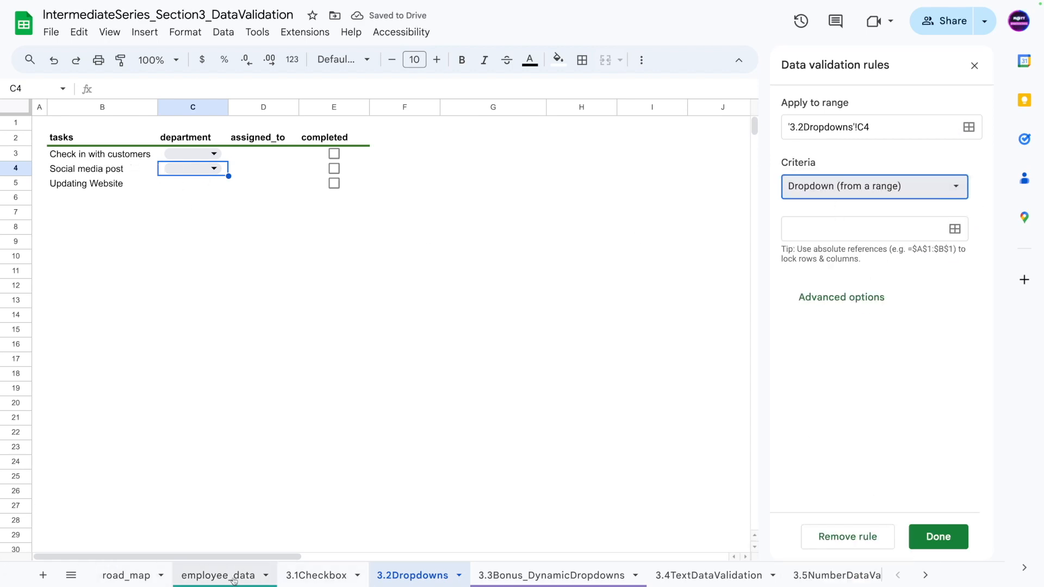
left_click(203, 576)
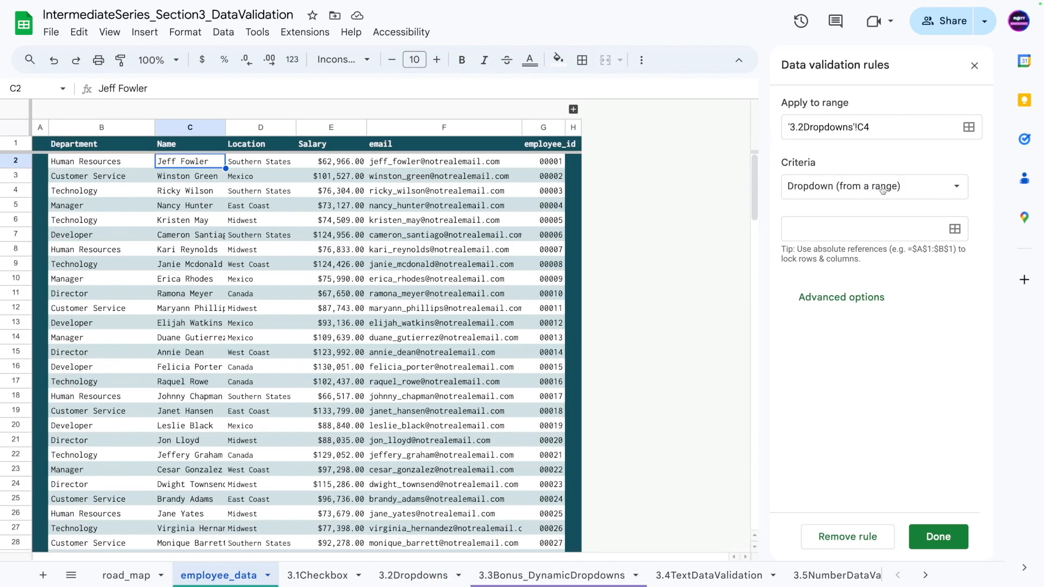
left_click(807, 233)
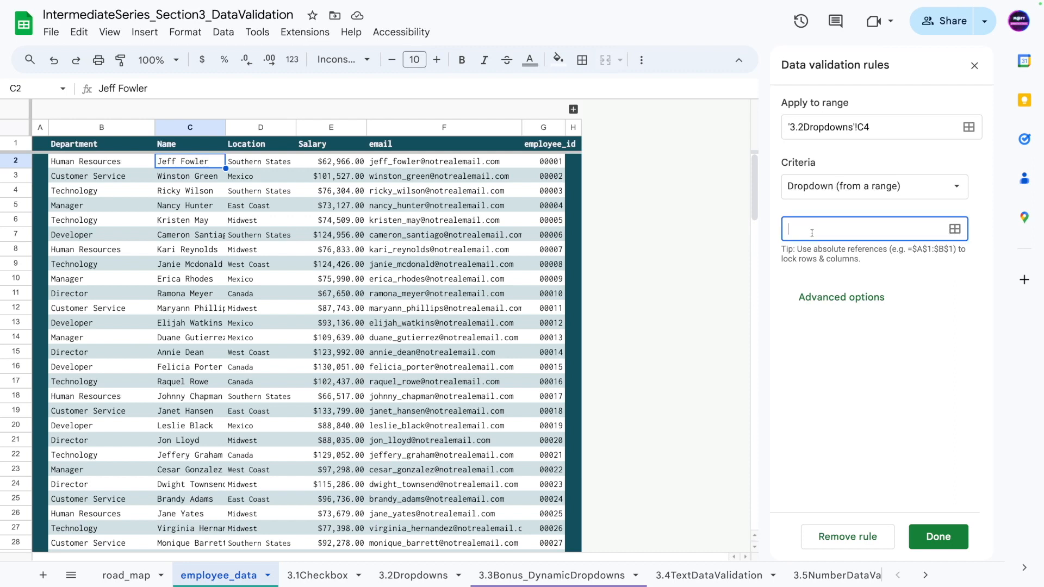
left_click(955, 228)
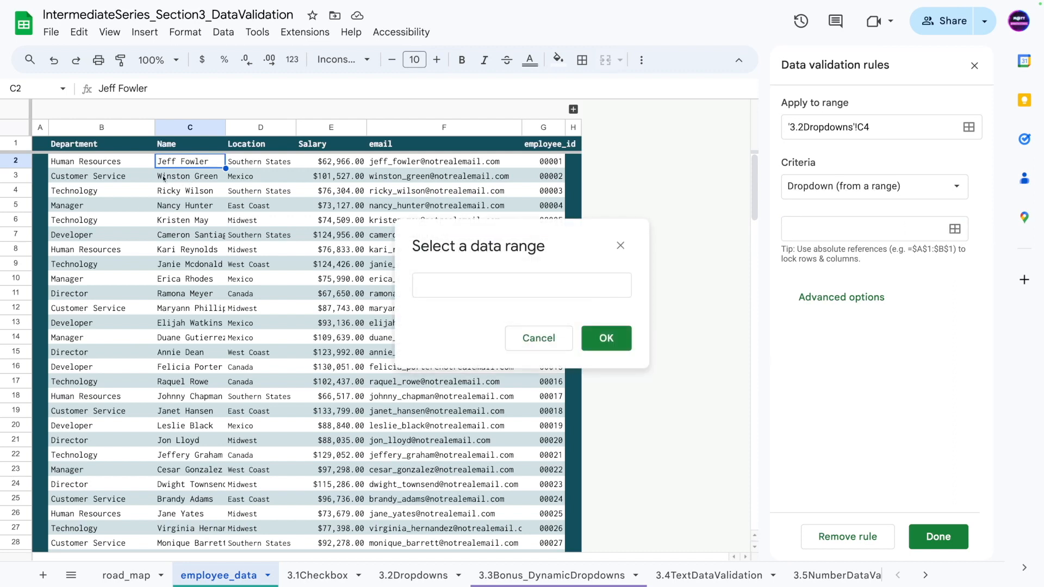
left_click_drag(80, 162, 105, 383)
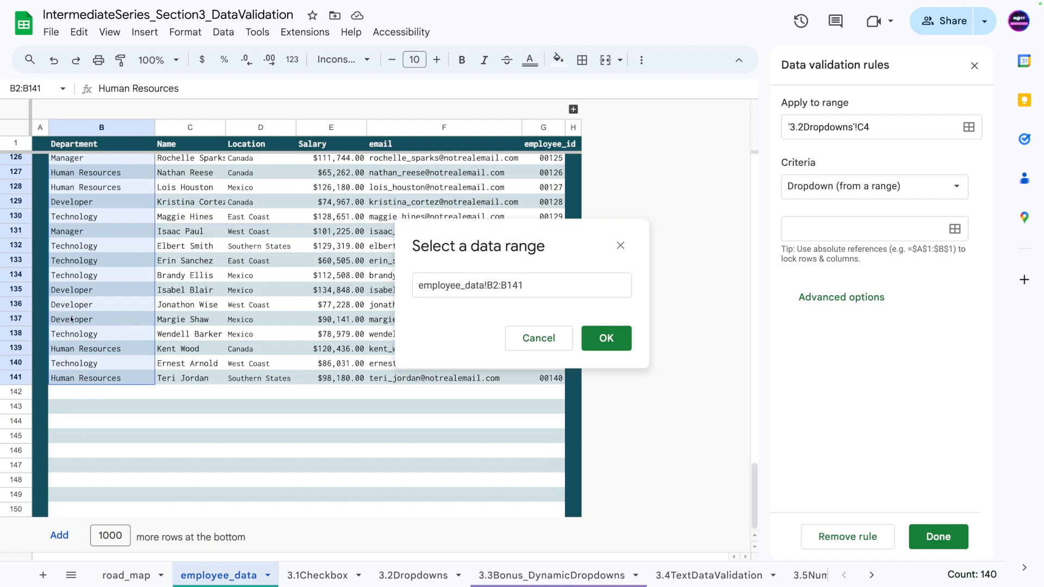
left_click(601, 338)
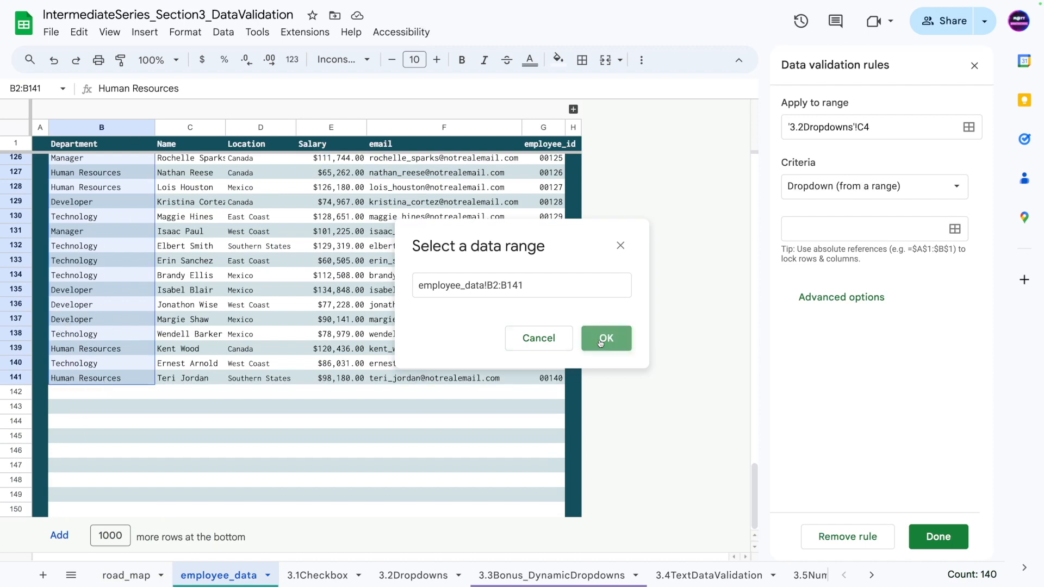
Step: Extend the C4 dropdown's source range on employee_data to end at B150, and save the rule
scroll(889, 357, "down", 1)
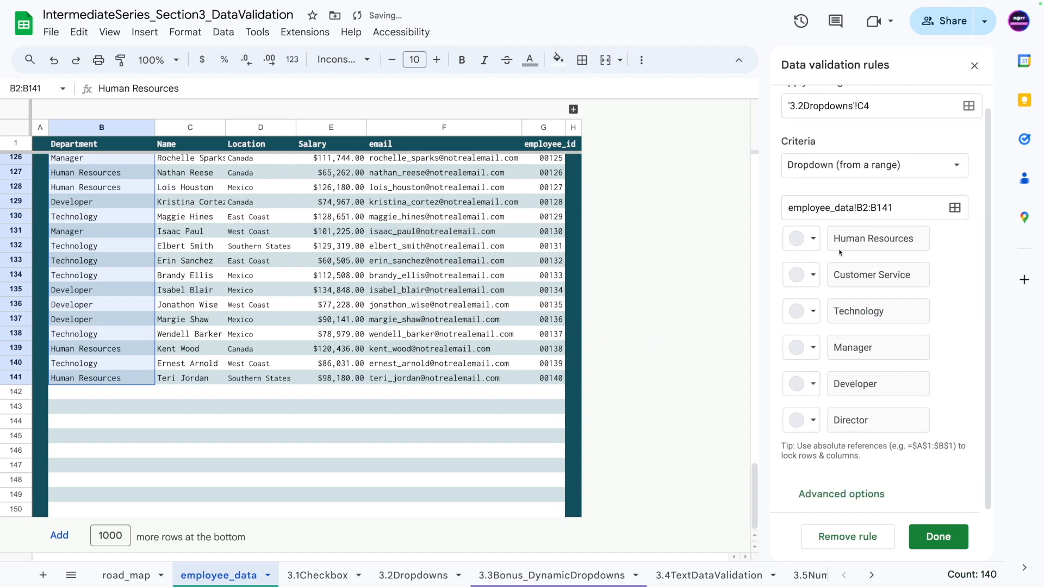
scroll(896, 456, "up", 1)
scroll(189, 386, "up", 20)
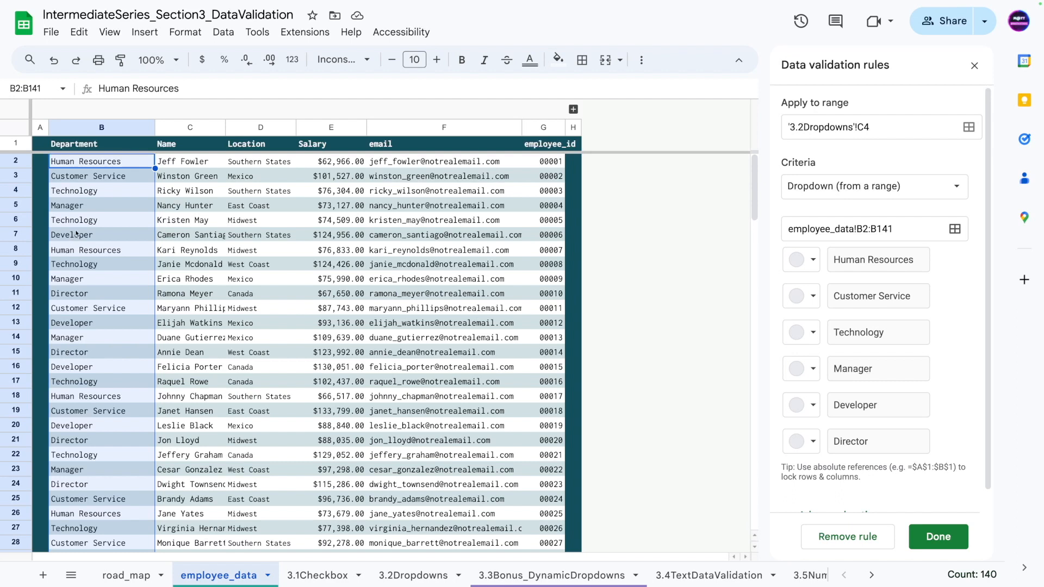
scroll(922, 346, "down", 1)
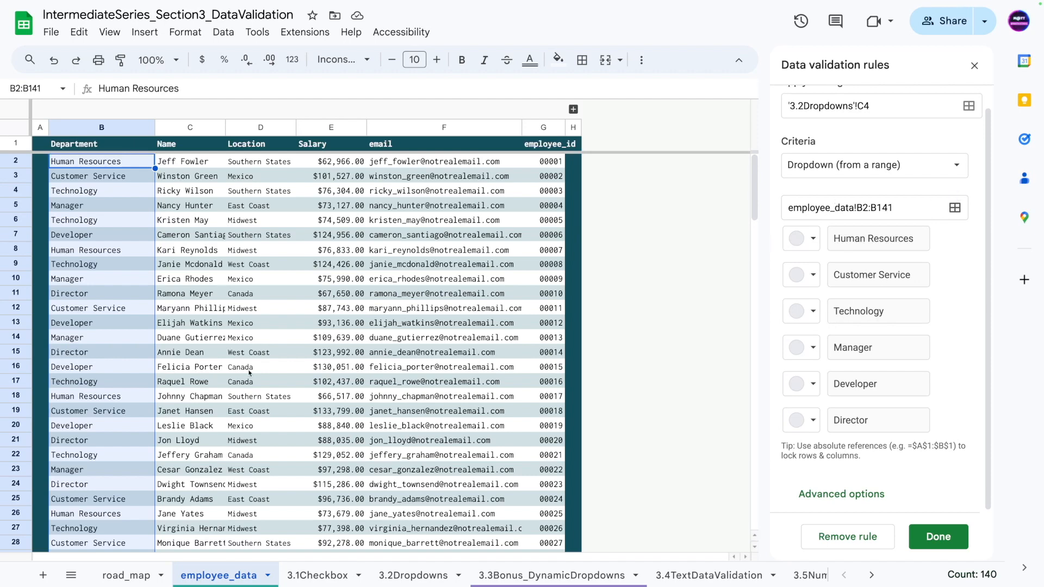
scroll(155, 364, "down", 20)
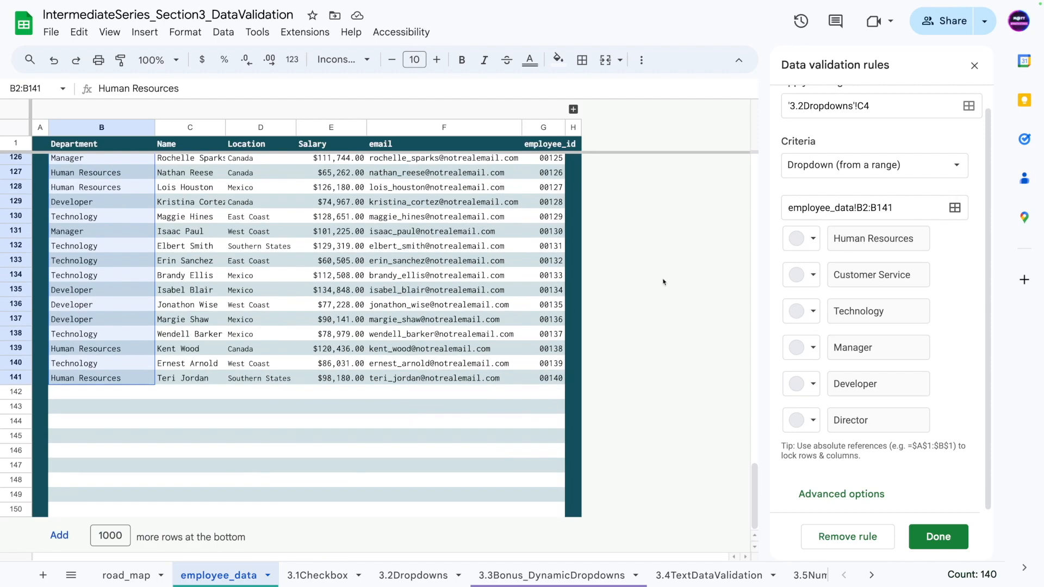
left_click(889, 207)
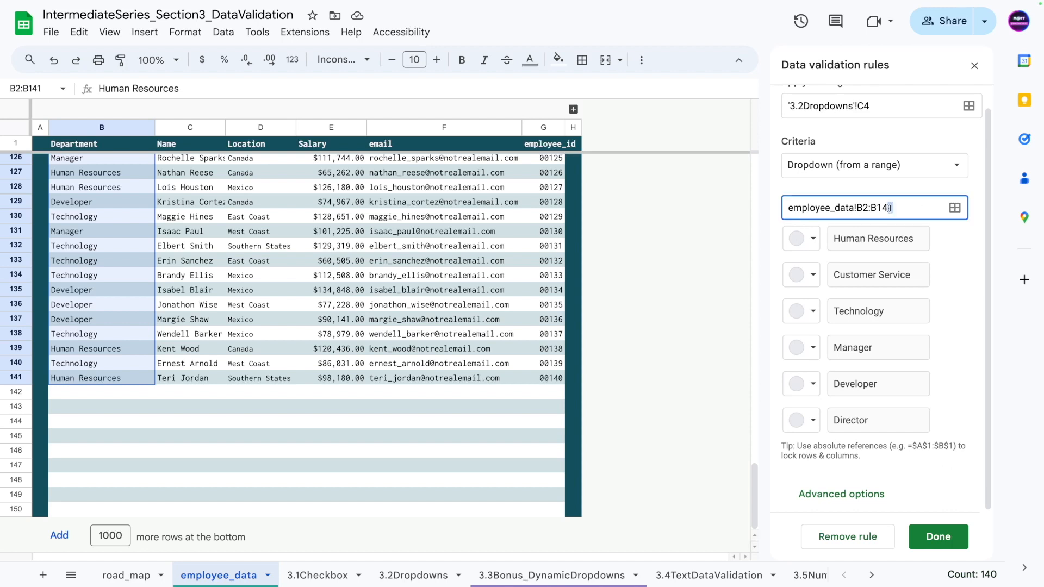
type("50")
left_click(939, 540)
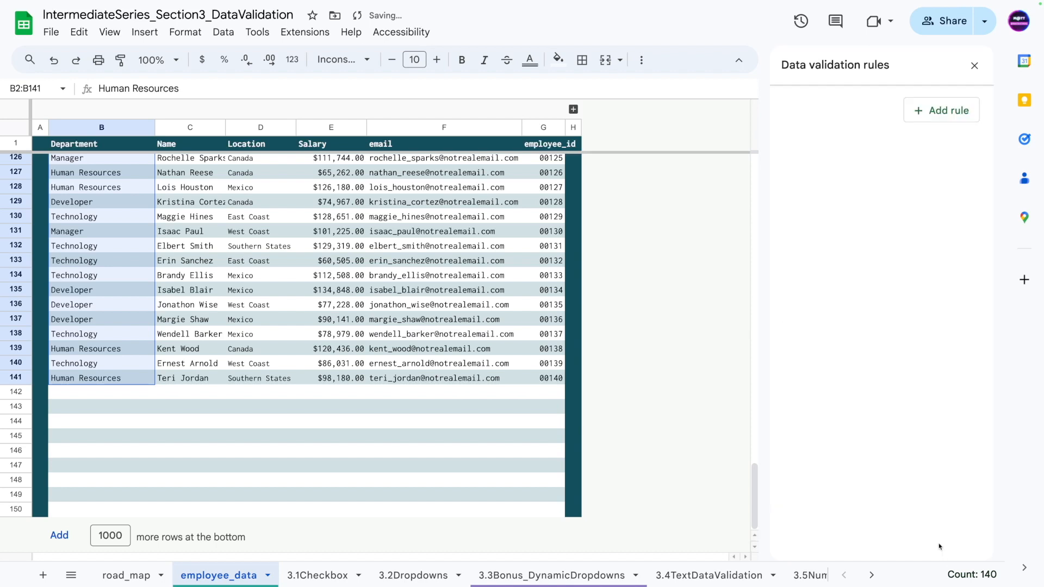
Step: Enter Administration as a new department in cell B142 of the employee_data sheet
left_click(91, 393)
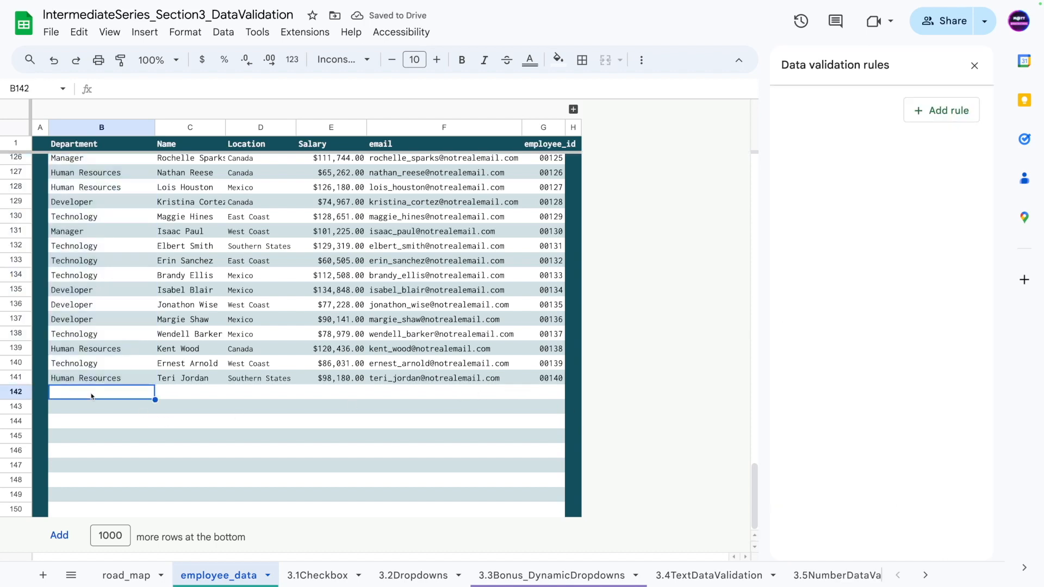
type("Admini")
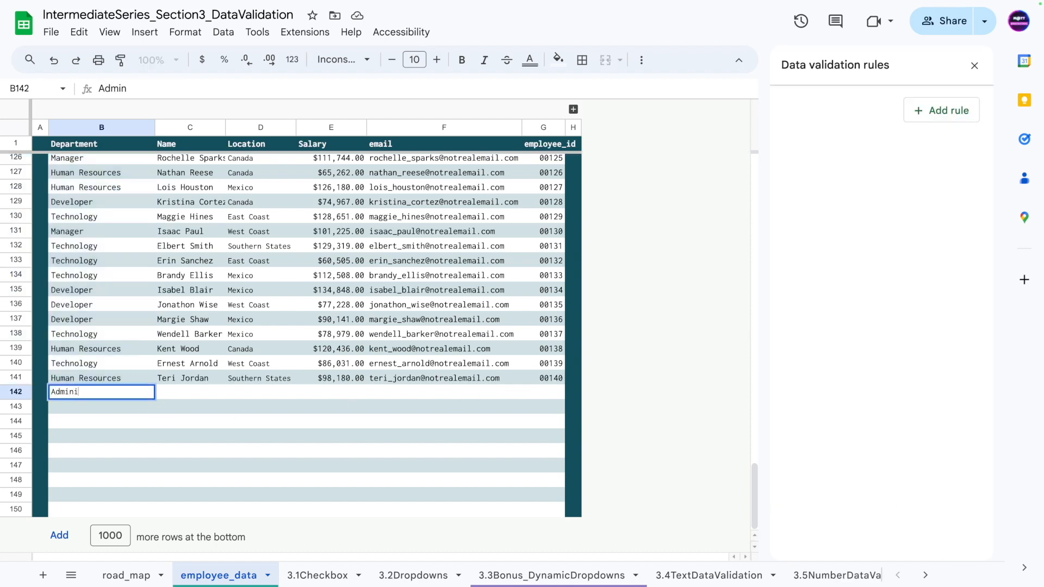
type("stration")
key("Return")
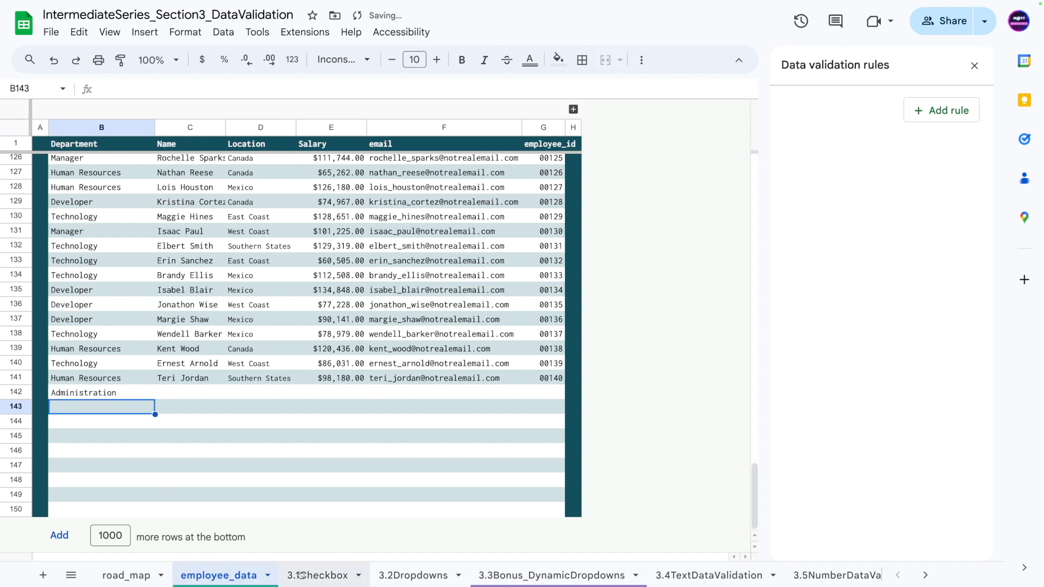
Step: Check the C4 dropdown's options on the 3.2Dropdowns sheet for the added department
left_click(407, 580)
left_click_drag(163, 207, 179, 197)
left_click(210, 168)
left_click(212, 168)
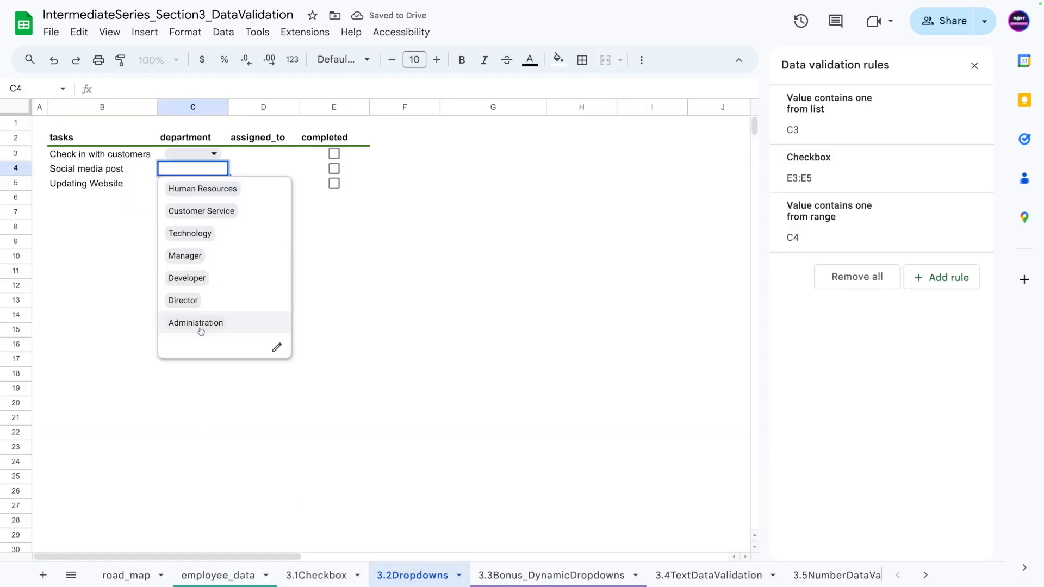
left_click(101, 211)
Step: Undo the Administration entry on employee_data and recheck the C4 dropdown's options on the 3.2Dropdowns sheet
key("super+z")
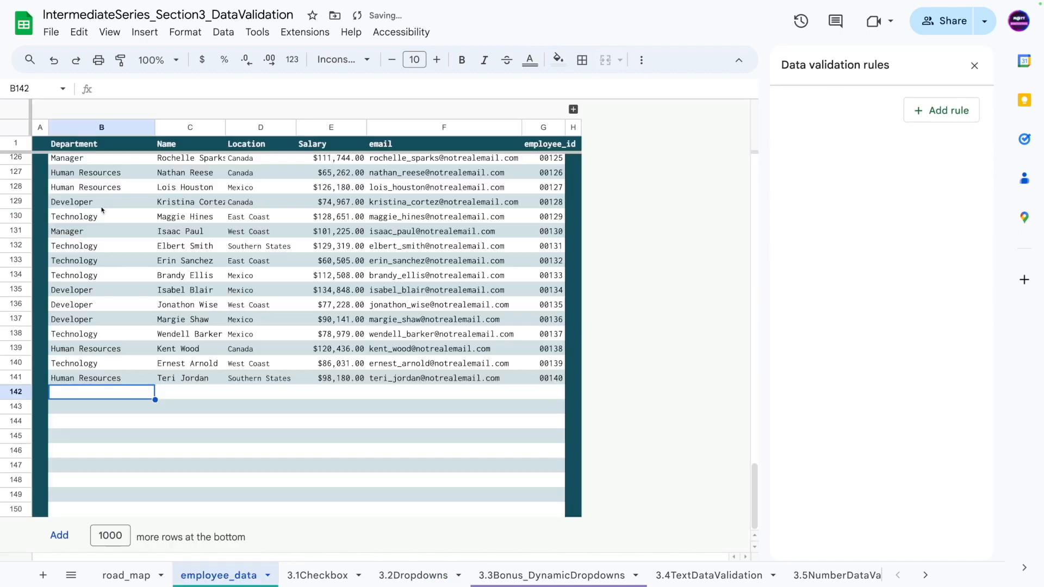
left_click(413, 575)
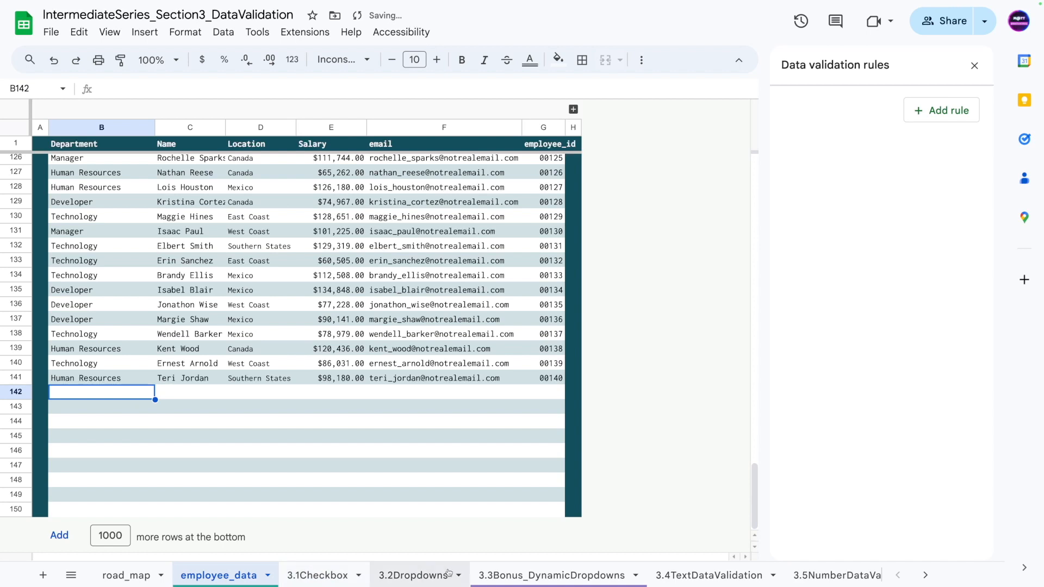
left_click(196, 170)
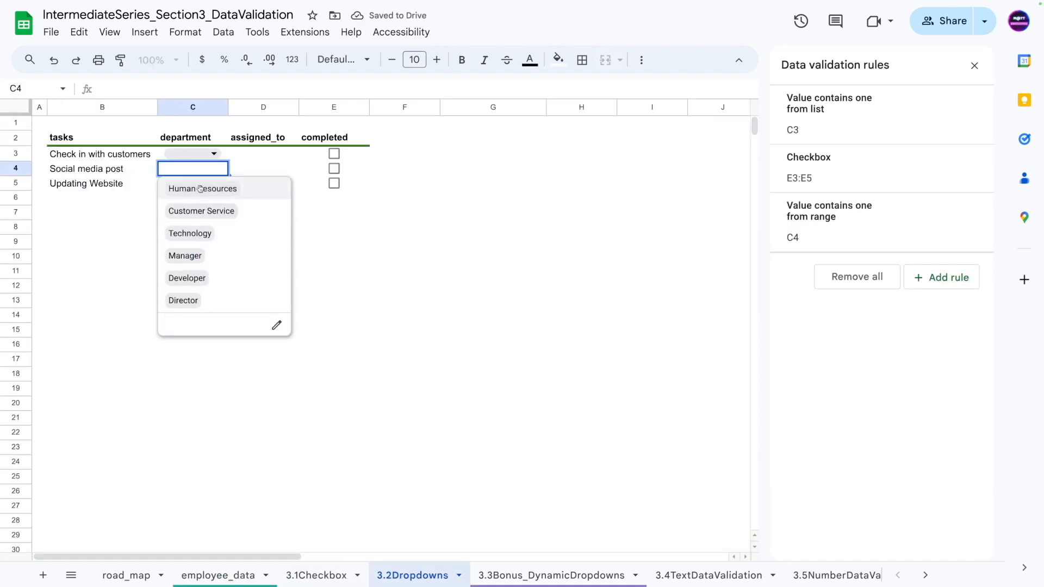
left_click(101, 214)
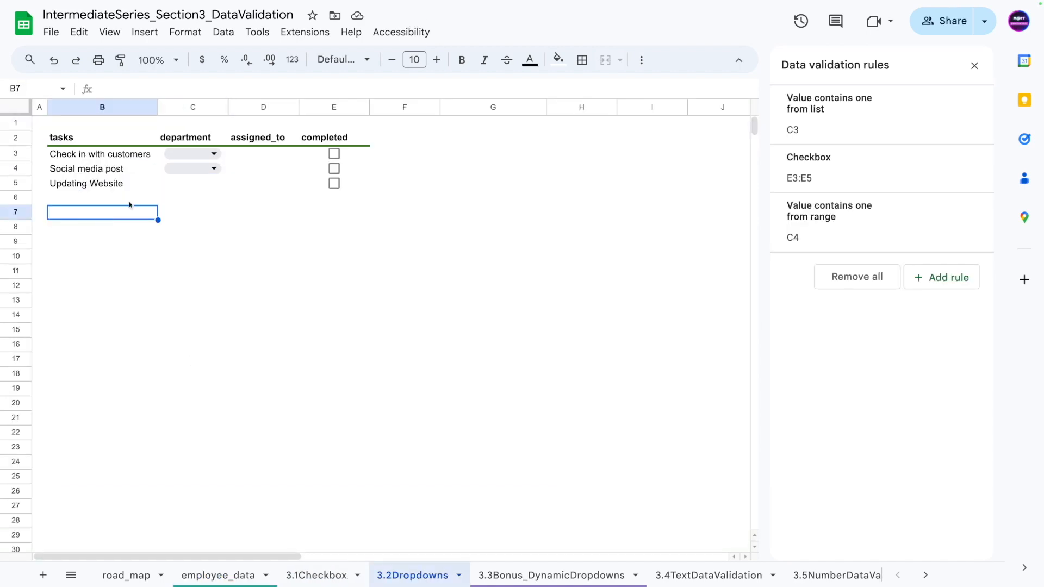
left_click(185, 188)
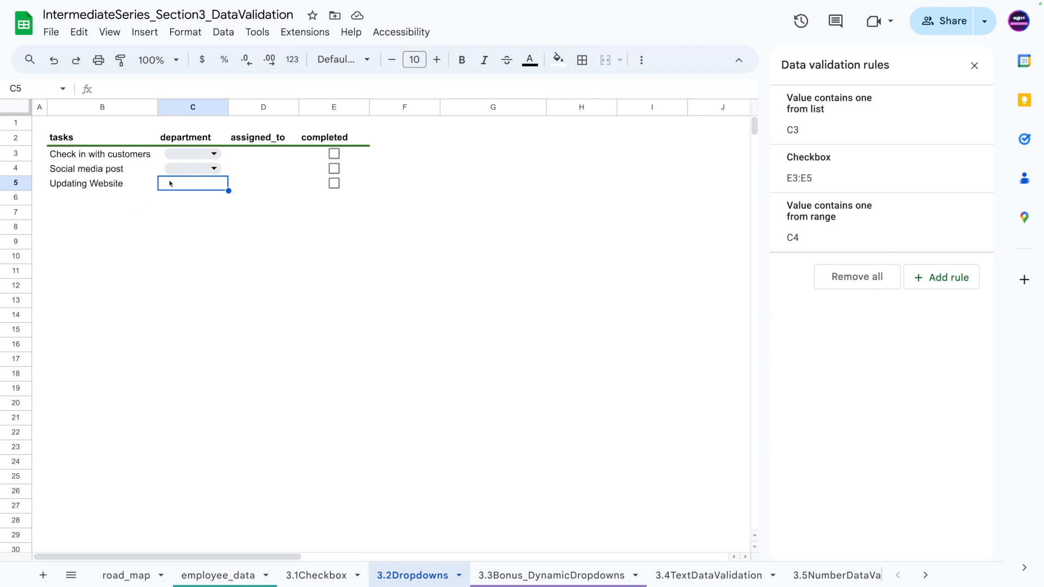
left_click(180, 169)
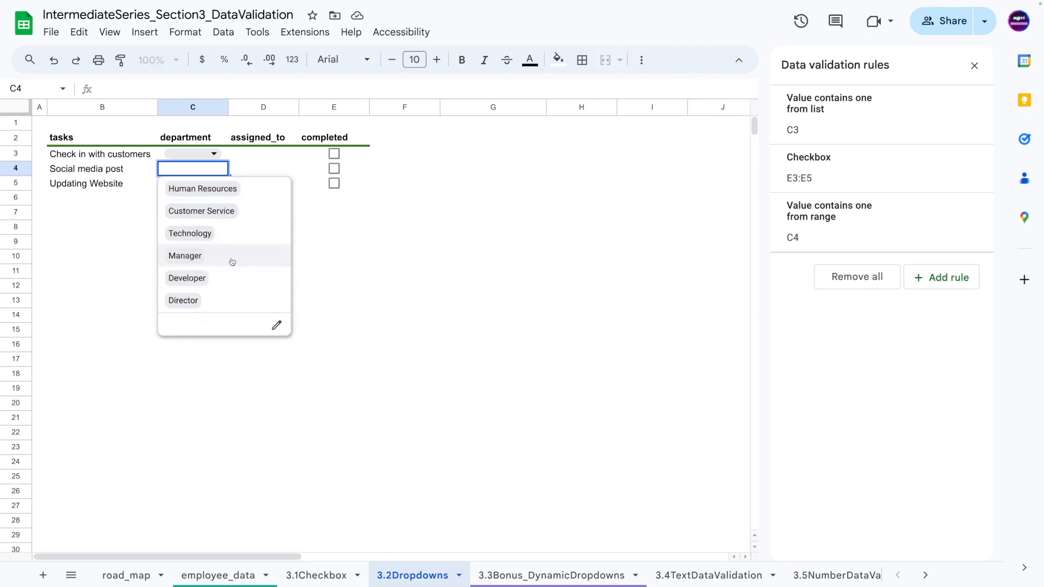
left_click(112, 276)
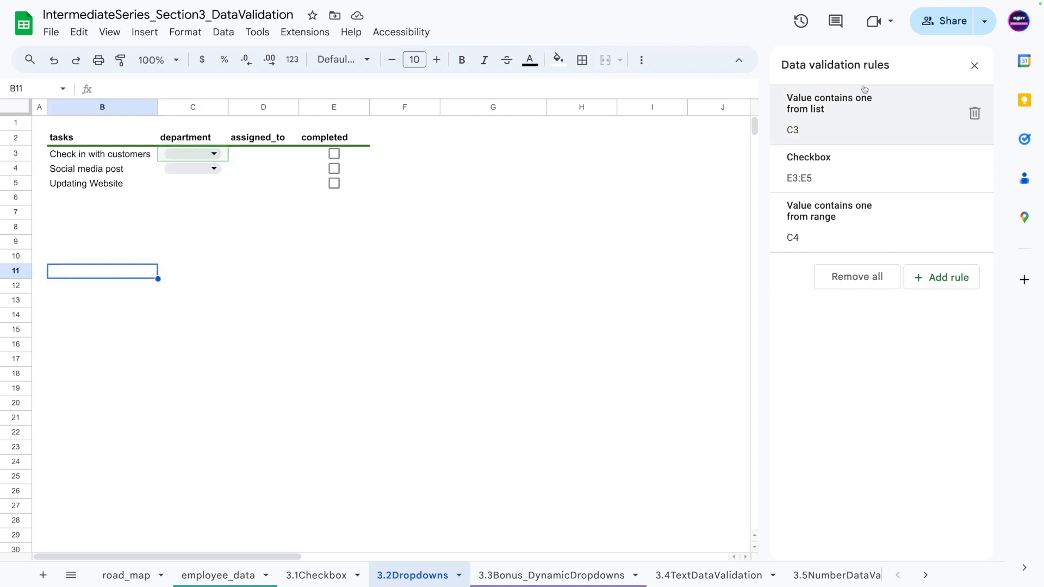
Step: In the C4 dropdown rule, colour Human Resources dark purple, Customer Service dark red and Technology light green
left_click(974, 65)
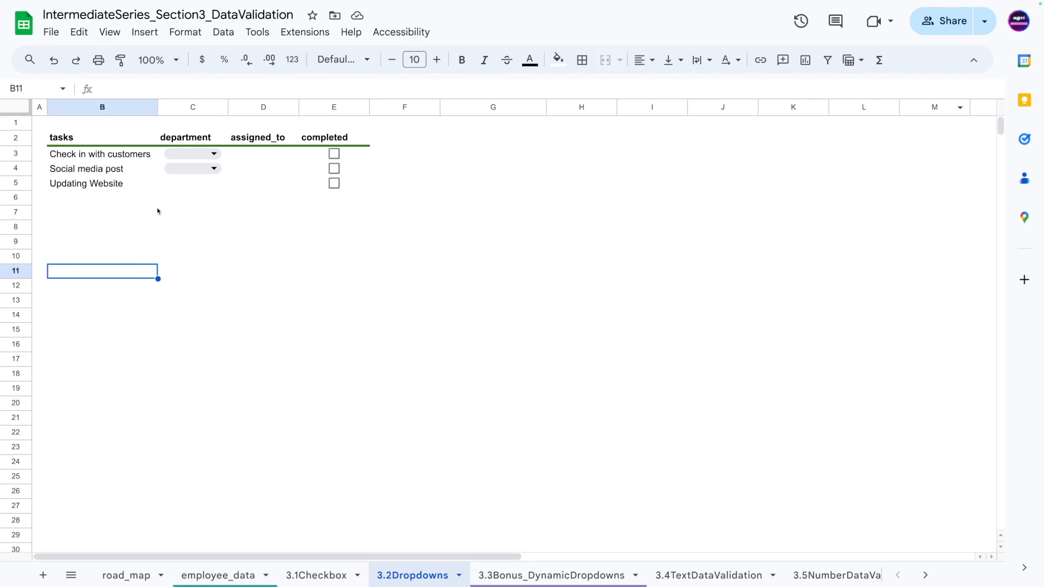
left_click(169, 170)
left_click(278, 326)
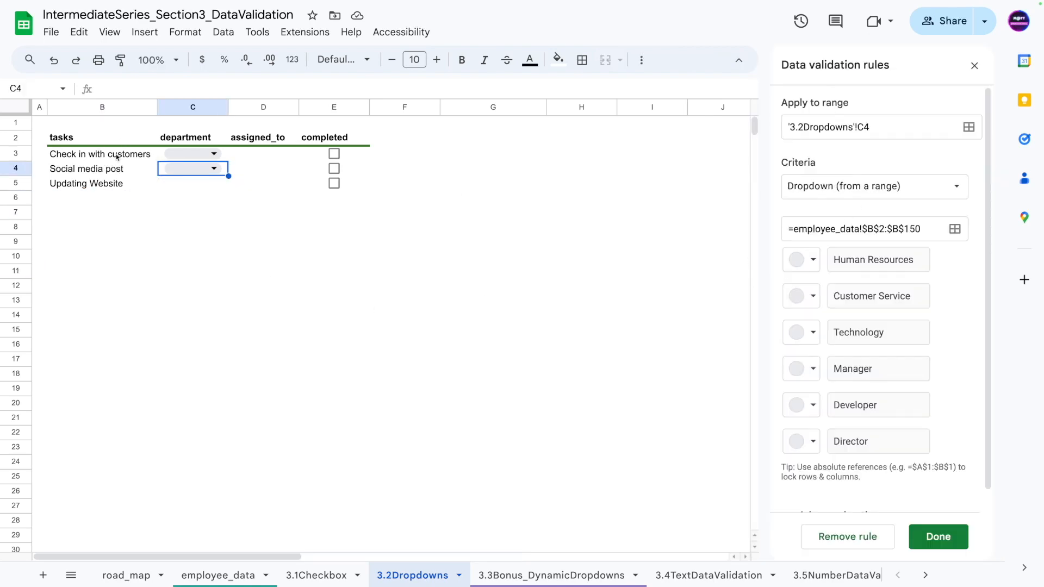
scroll(882, 229, "down", 1)
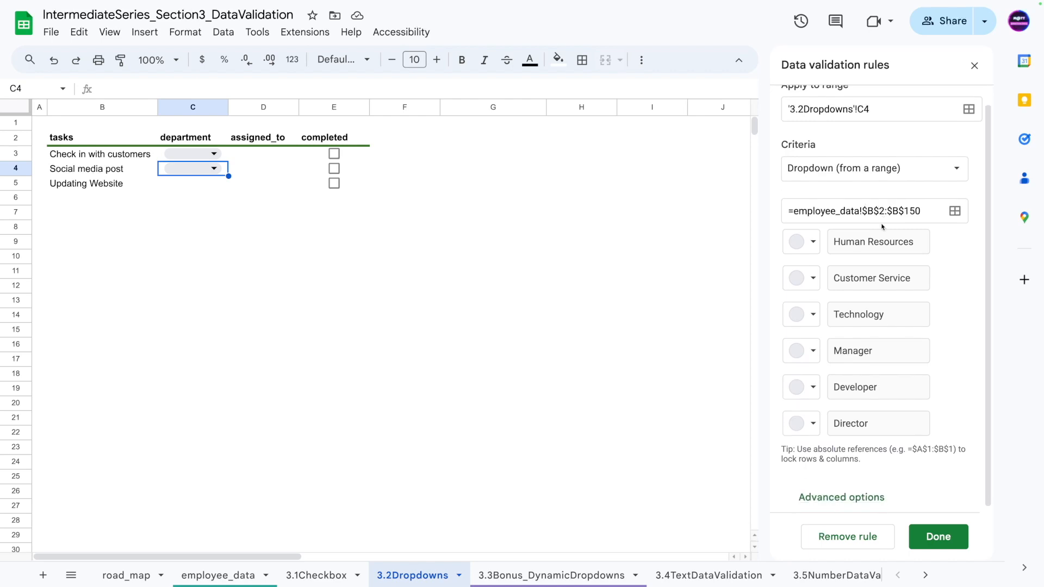
left_click(813, 240)
left_click(967, 313)
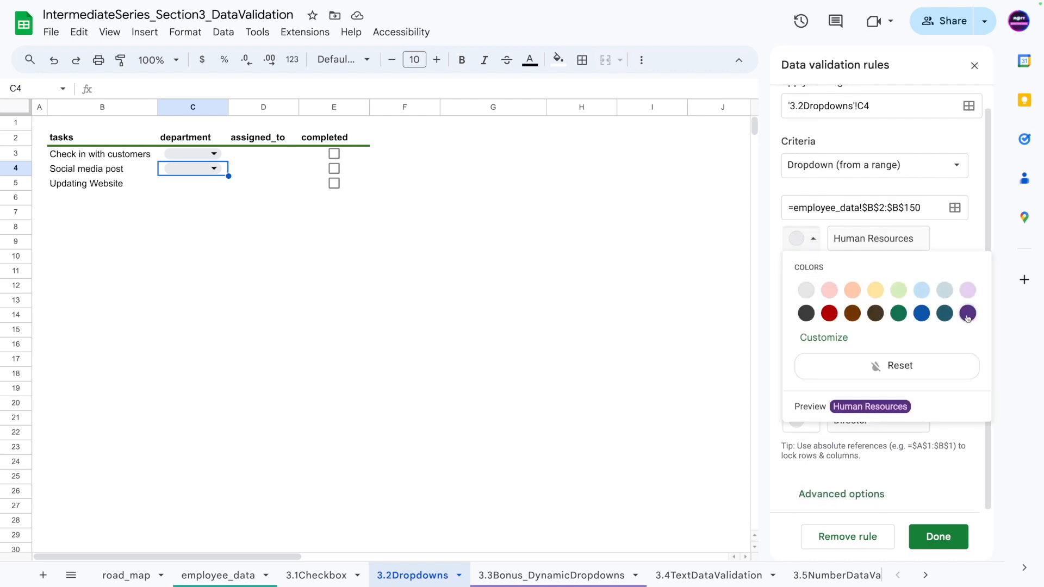
left_click(967, 313)
left_click(813, 275)
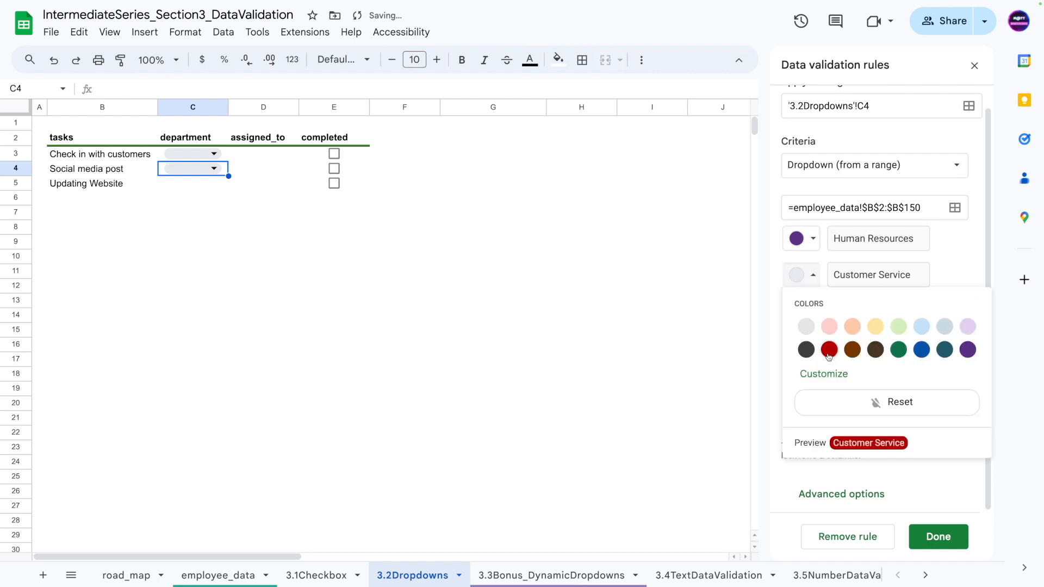
left_click(828, 351)
left_click(813, 311)
left_click(898, 363)
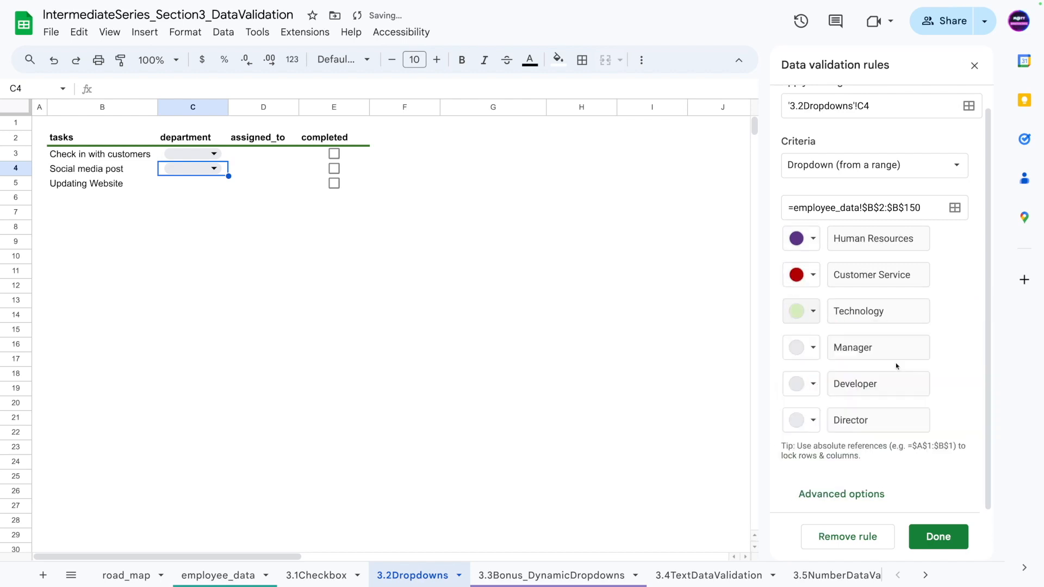
Step: Colour the C4 dropdown's Manager item dark teal, Director light blue-grey and Developer light yellow
left_click(813, 348)
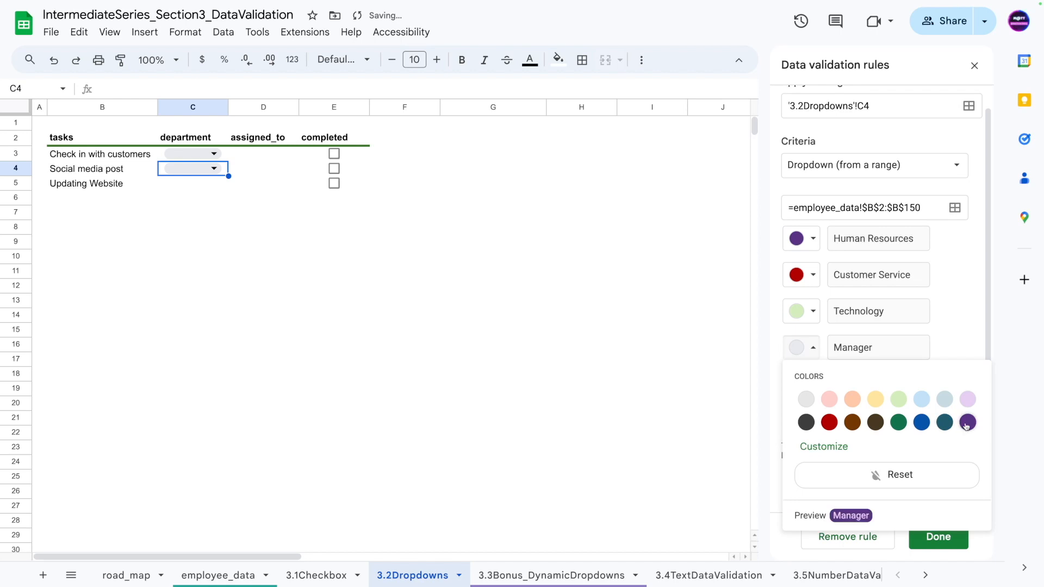
left_click(945, 423)
left_click(802, 423)
left_click(945, 276)
left_click(802, 384)
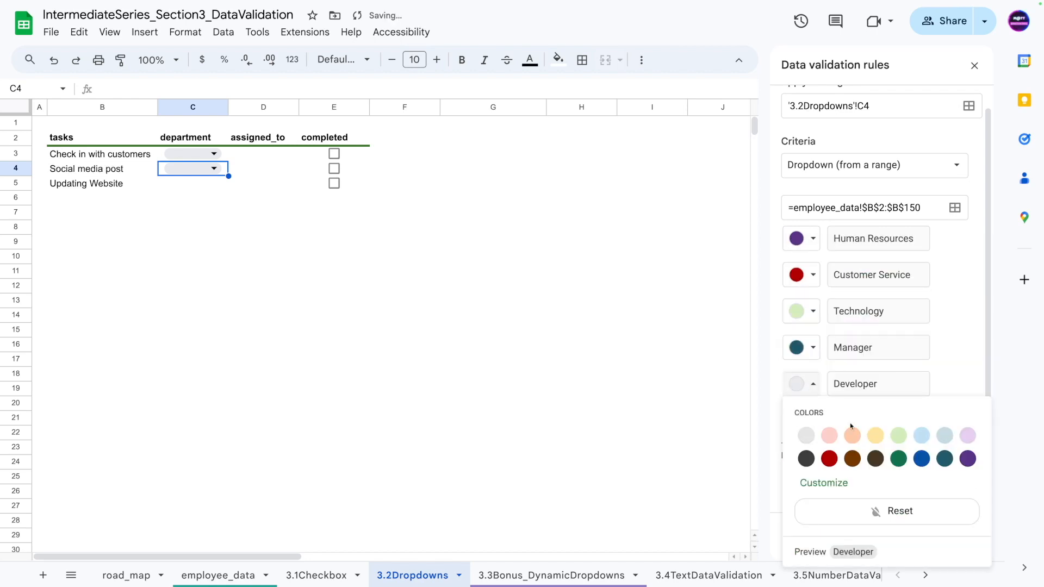
left_click(875, 435)
left_click(803, 384)
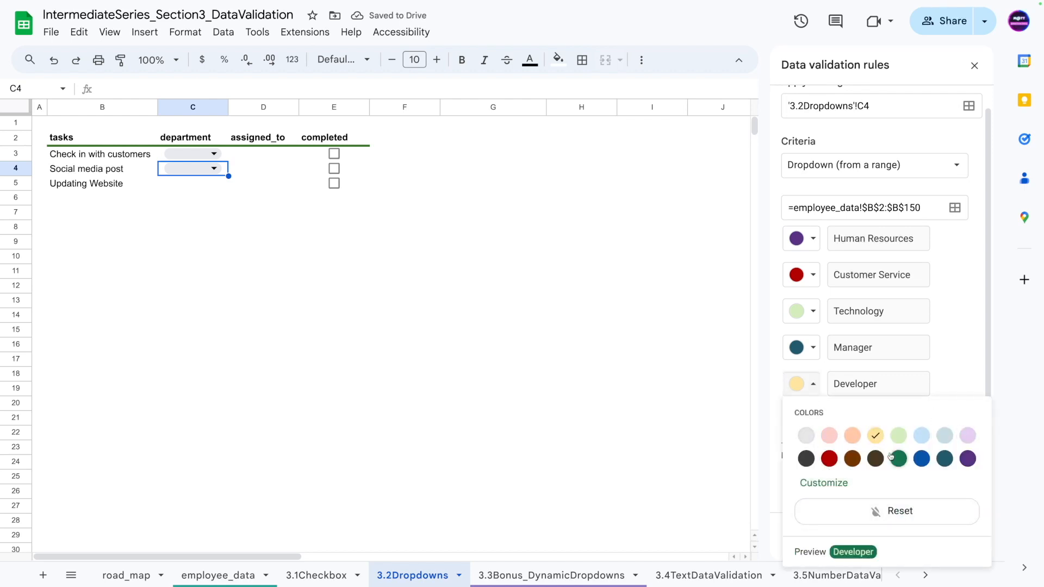
left_click(813, 484)
left_click_drag(903, 172, 863, 153)
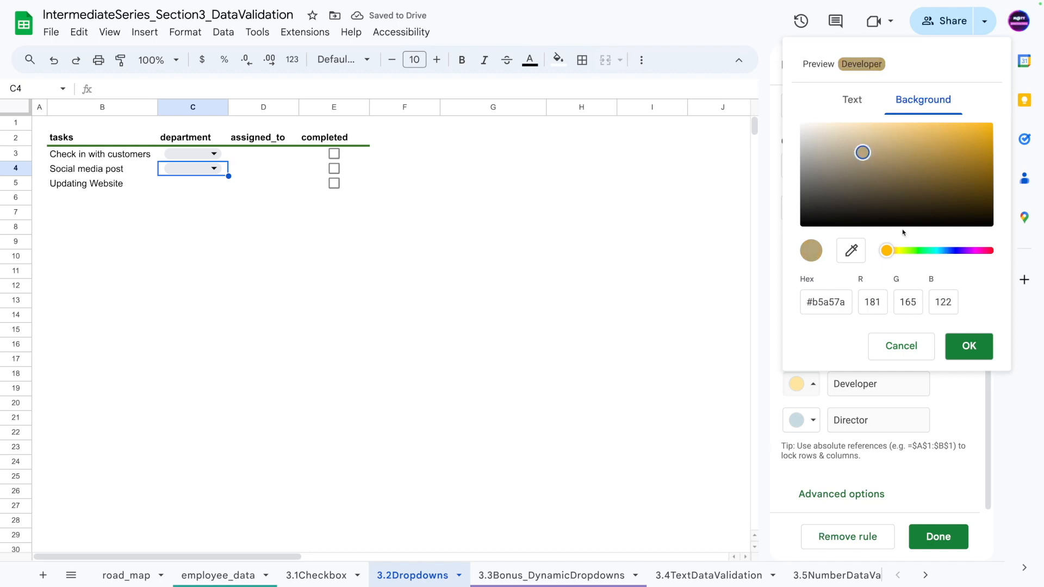
left_click_drag(885, 249, 917, 250)
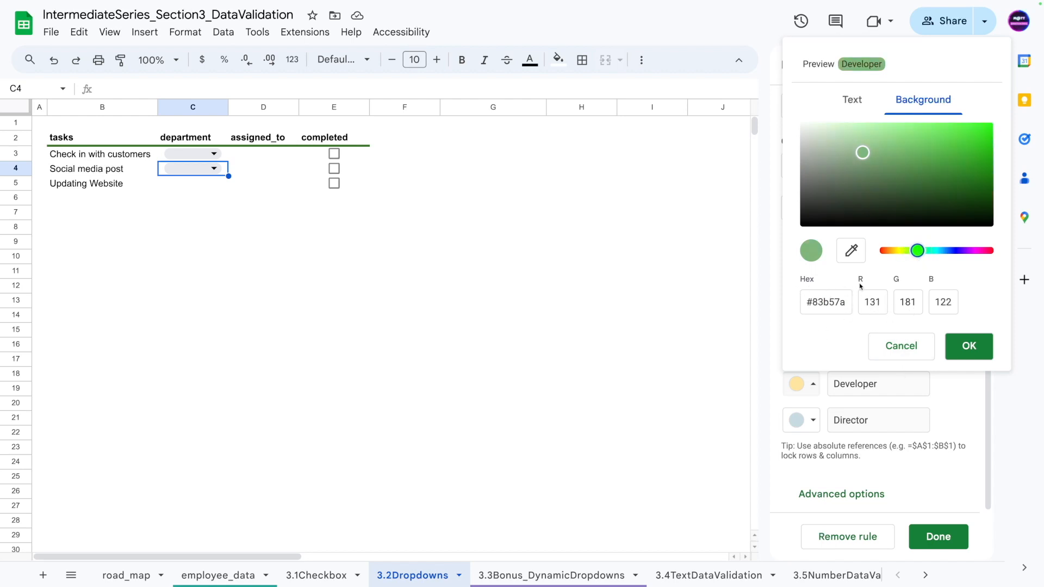
left_click(892, 353)
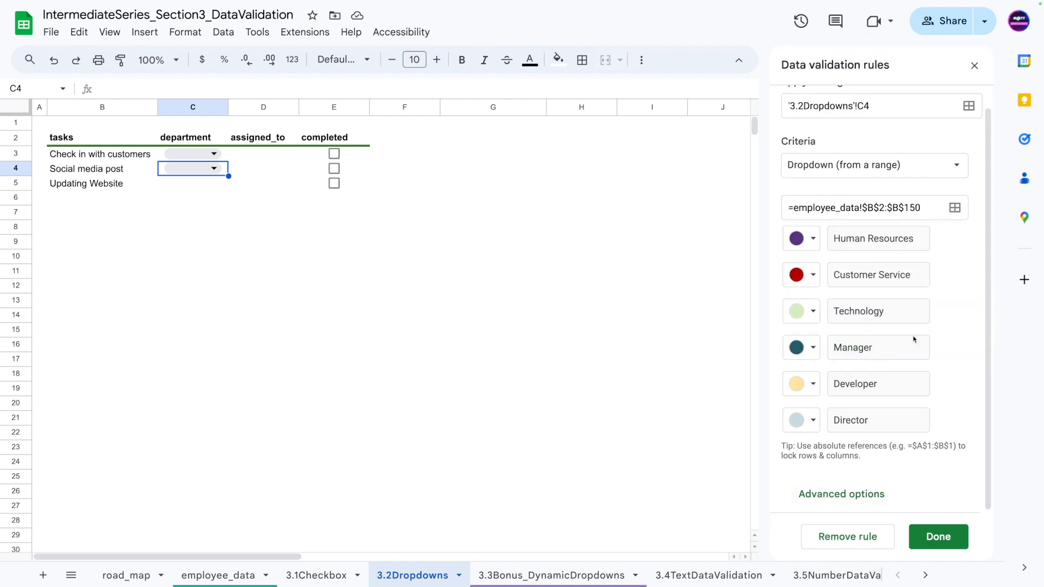
Step: Check the colours of the department options in the C4 dropdown
left_click(185, 169)
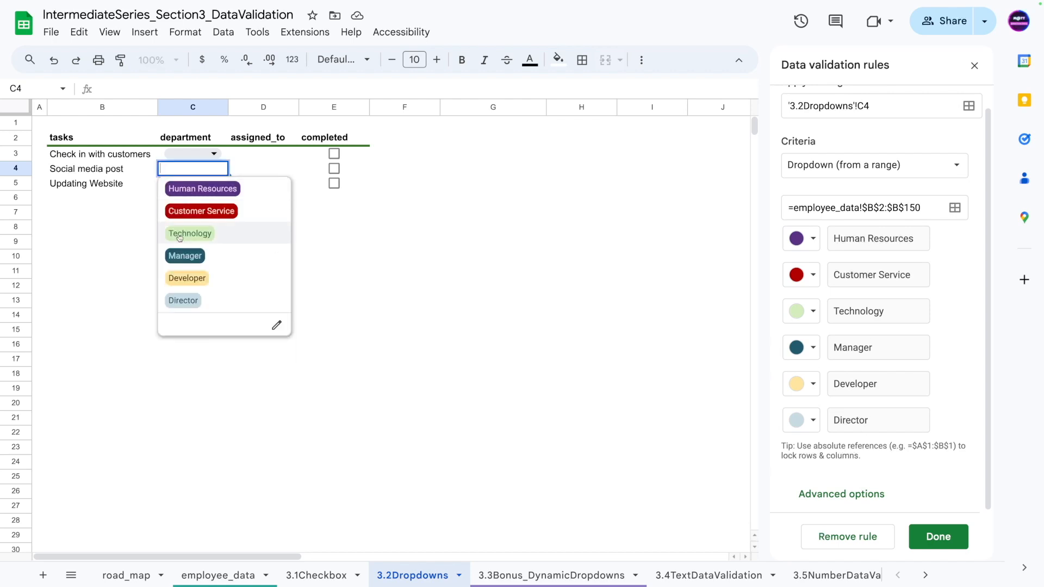
left_click(150, 194)
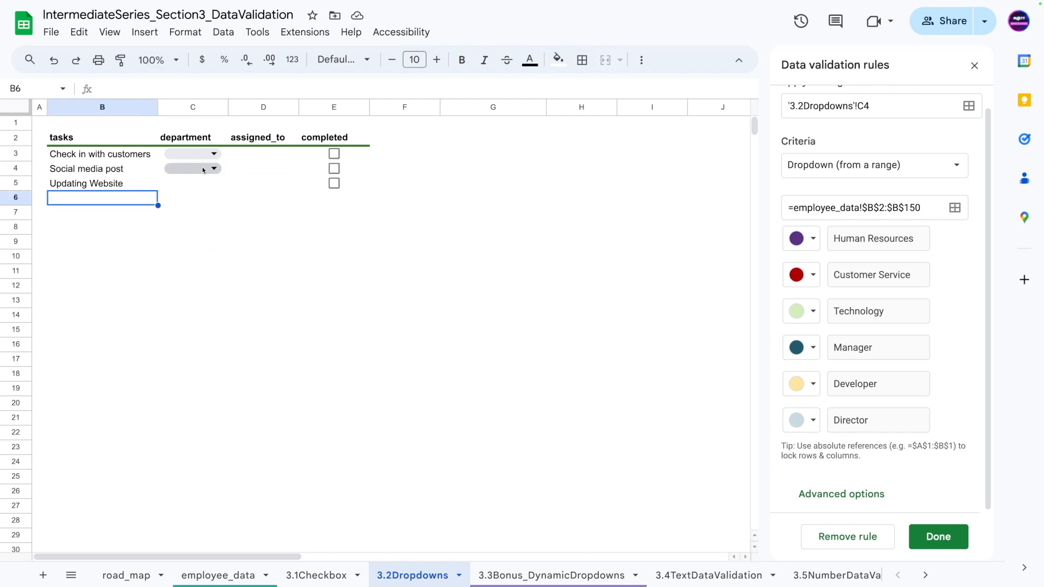
Step: Try the Arrow and Plain text display styles on the C4 dropdown and test how its option list opens
left_click(828, 496)
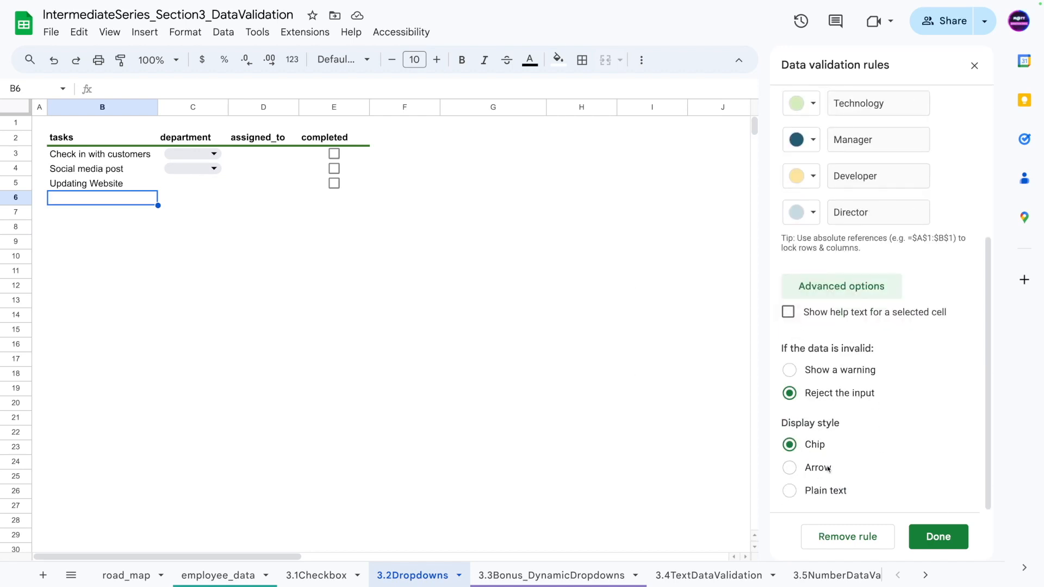
left_click(786, 472)
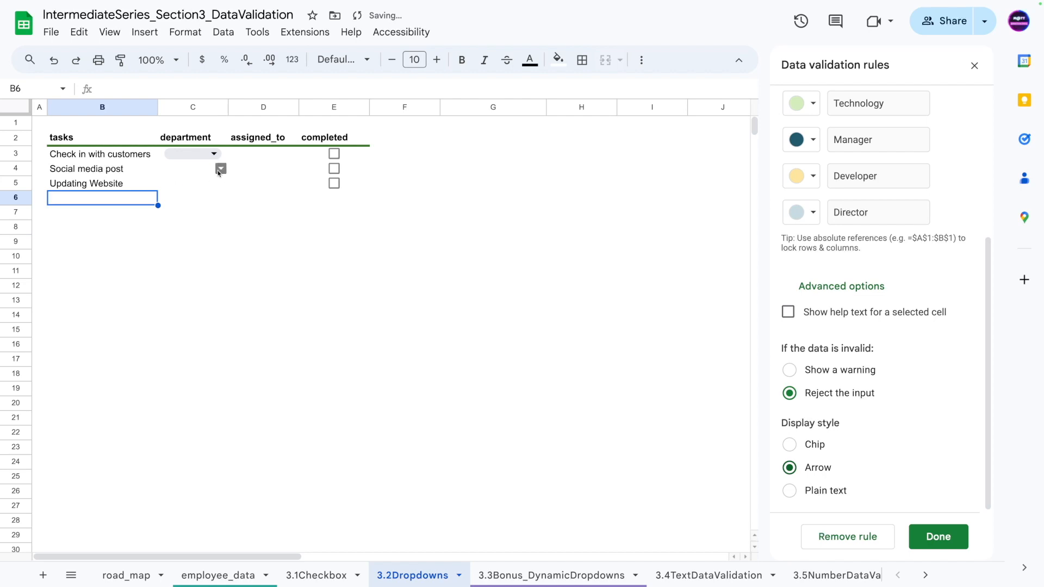
left_click(791, 491)
left_click(207, 169)
left_click(226, 173)
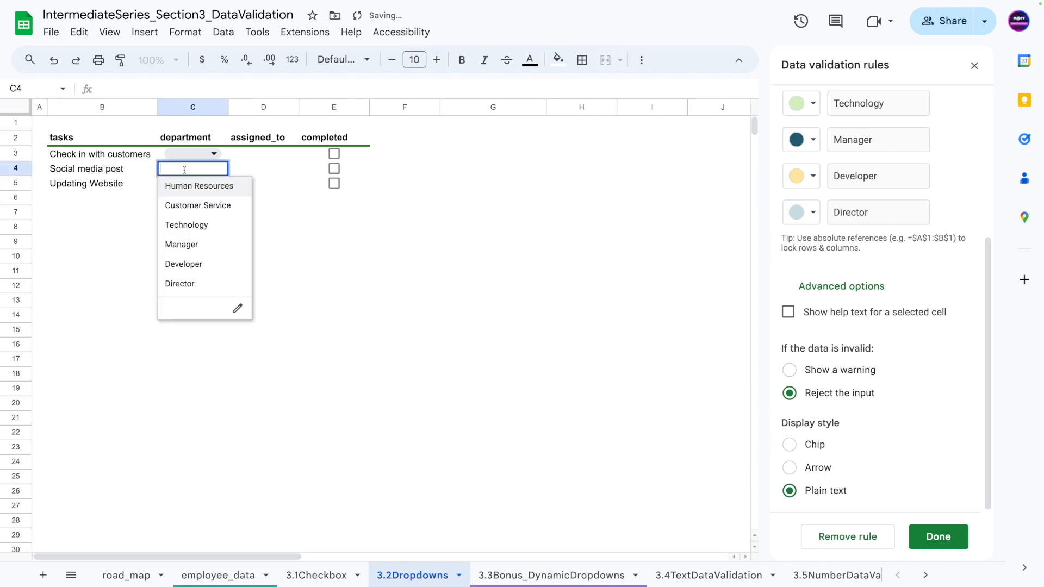
left_click(154, 215)
left_click(191, 173)
left_click(228, 173)
left_click(113, 241)
left_click(193, 170)
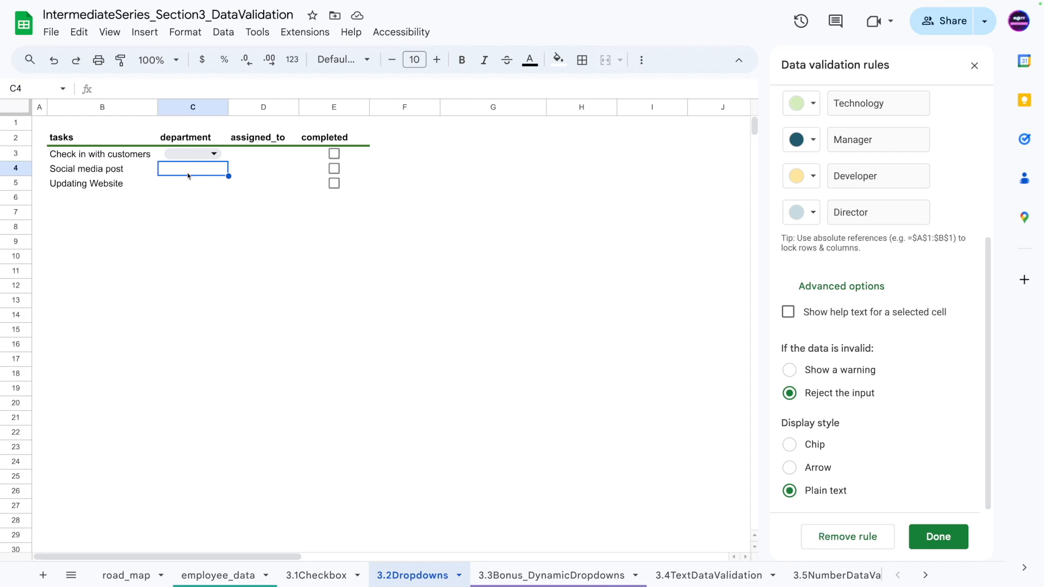
key("Tab")
Step: Set the C4 dropdown's display style to Arrow and check its option list
left_click(790, 467)
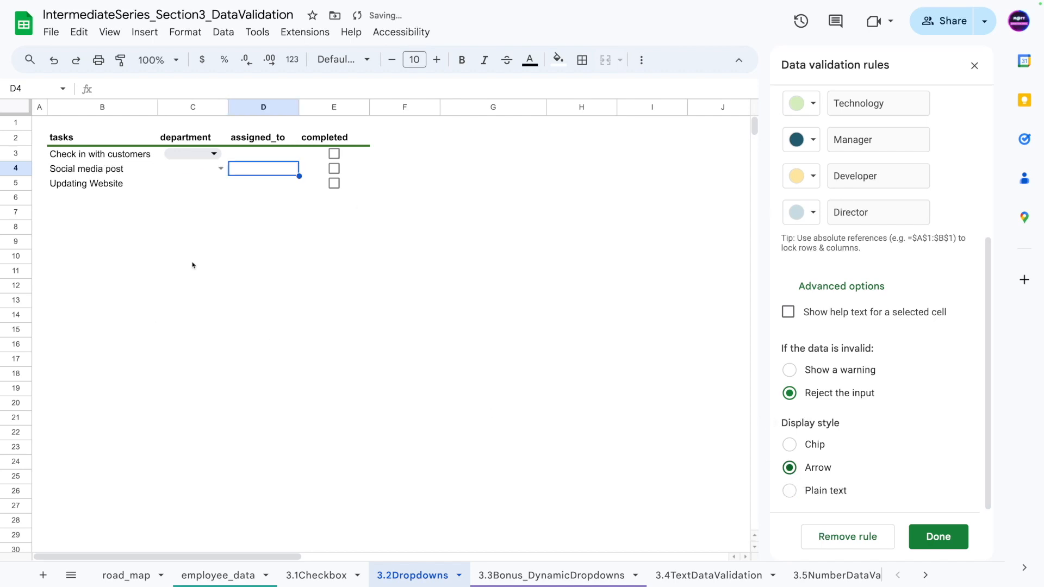
left_click(198, 274)
left_click(222, 169)
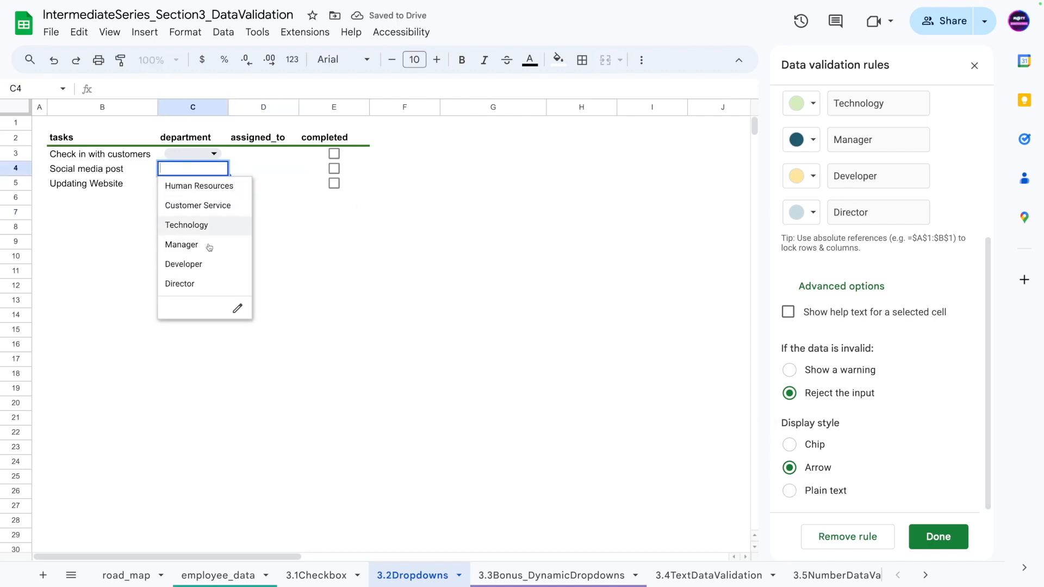
left_click(147, 226)
left_click(187, 171)
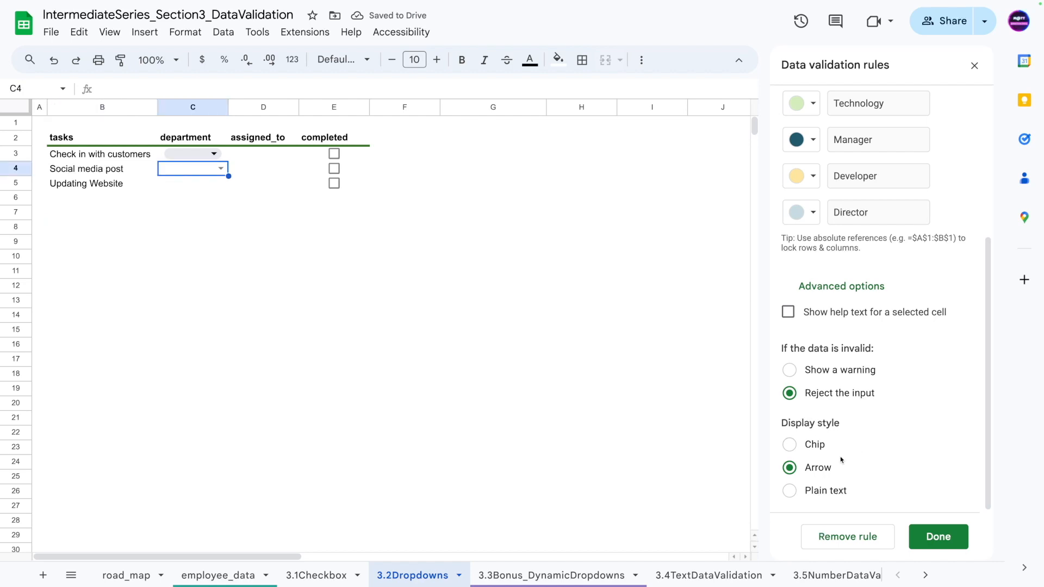
Step: Return the C4 dropdown to the Chip display style and check its coloured options
left_click(789, 444)
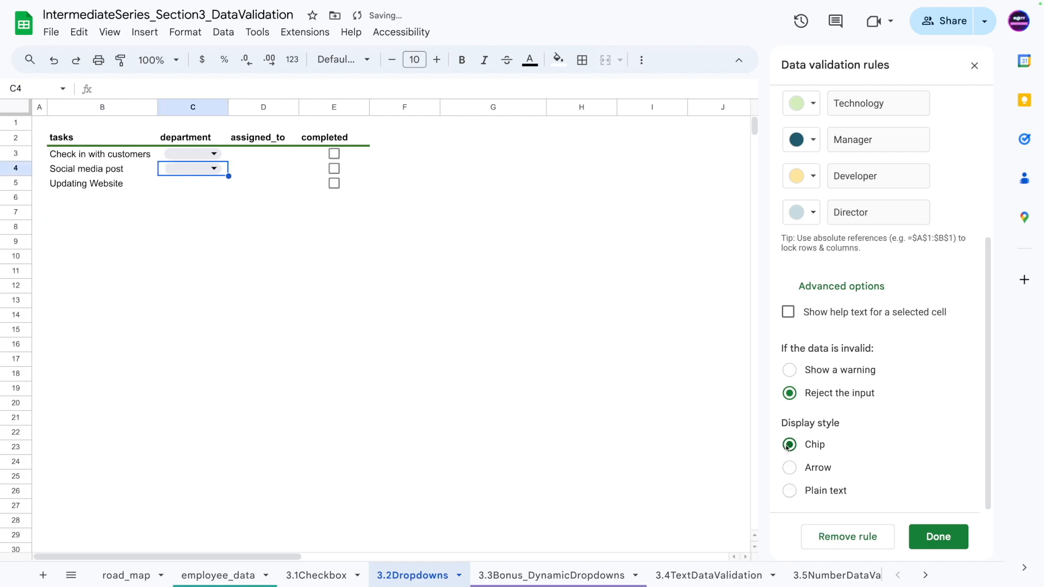
left_click(213, 168)
left_click(131, 231)
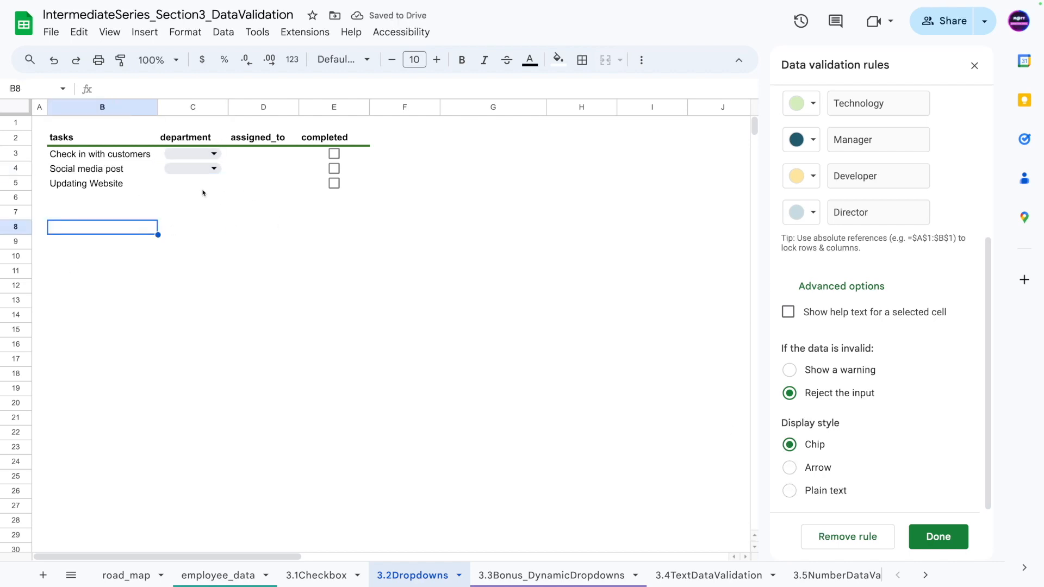
left_click(201, 169)
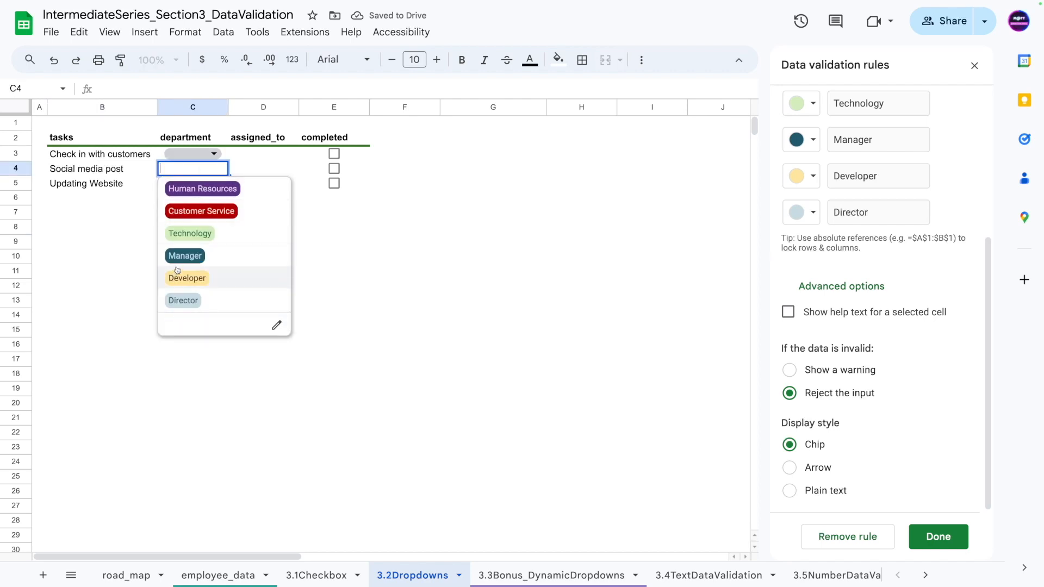
left_click(146, 212)
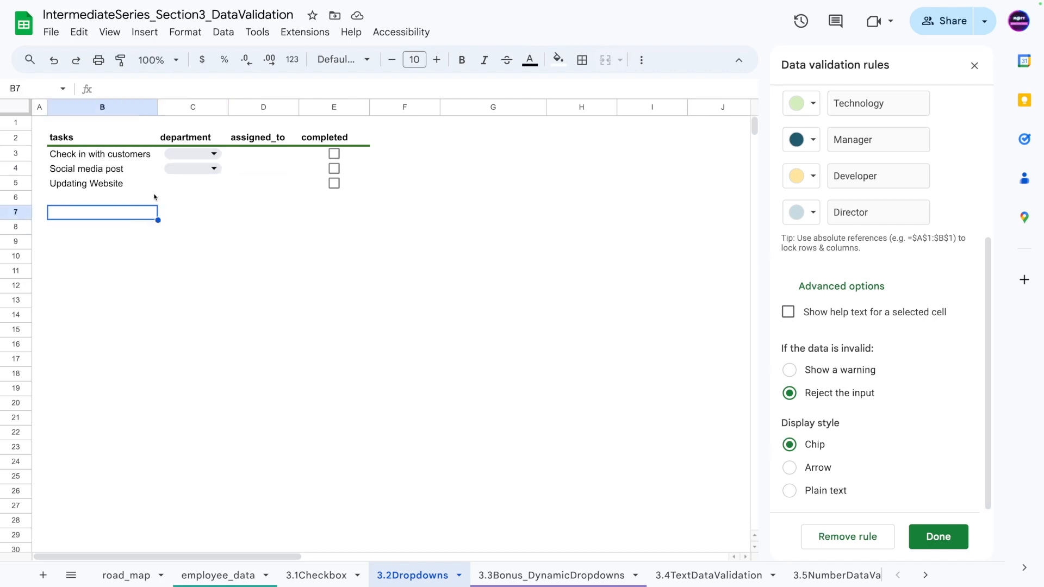
Step: Switch the C4 dropdown to the Arrow display style again to compare its option list with the chips
left_click(790, 468)
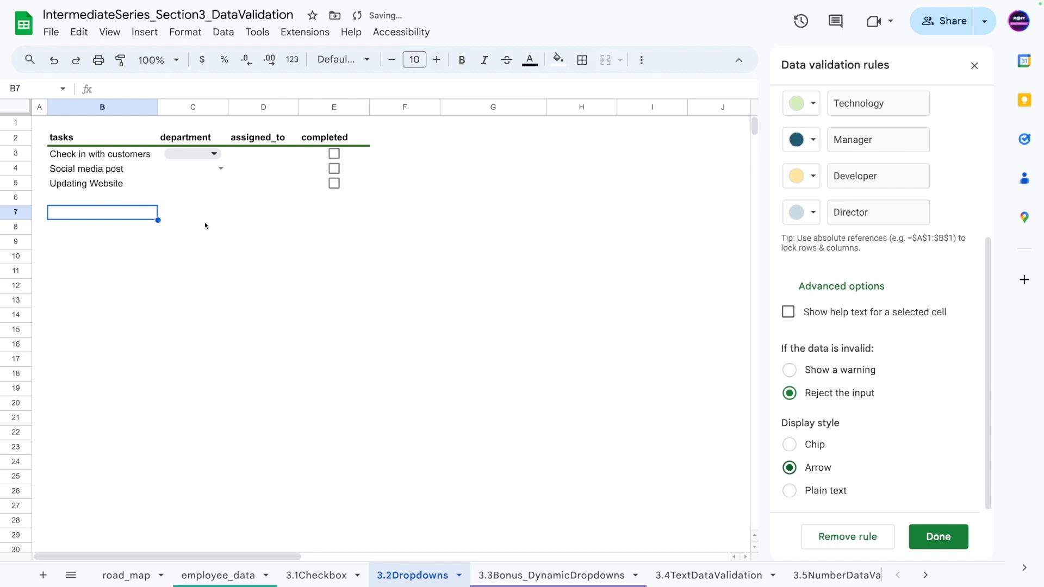
left_click(220, 168)
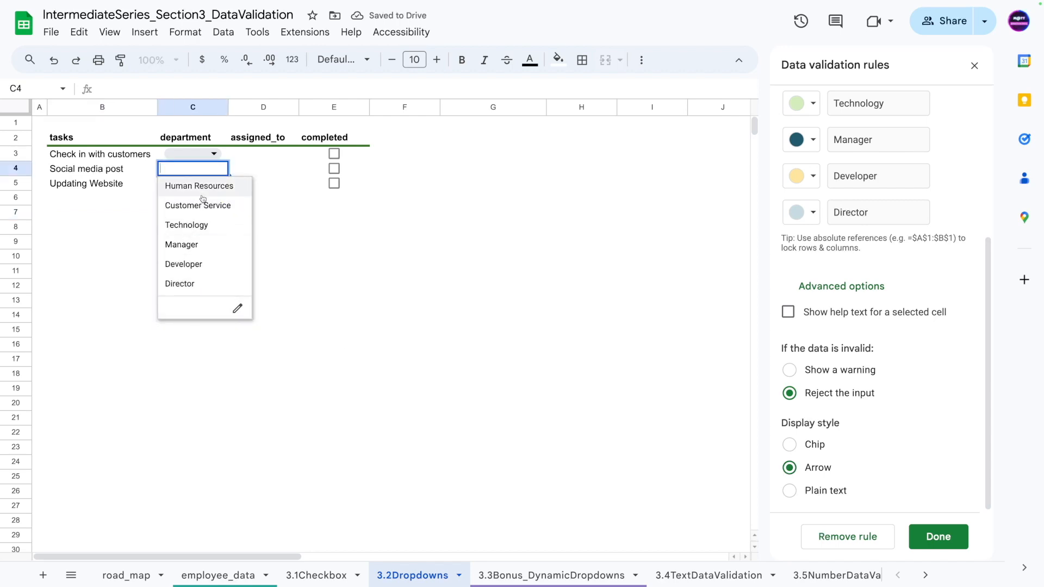
left_click(122, 192)
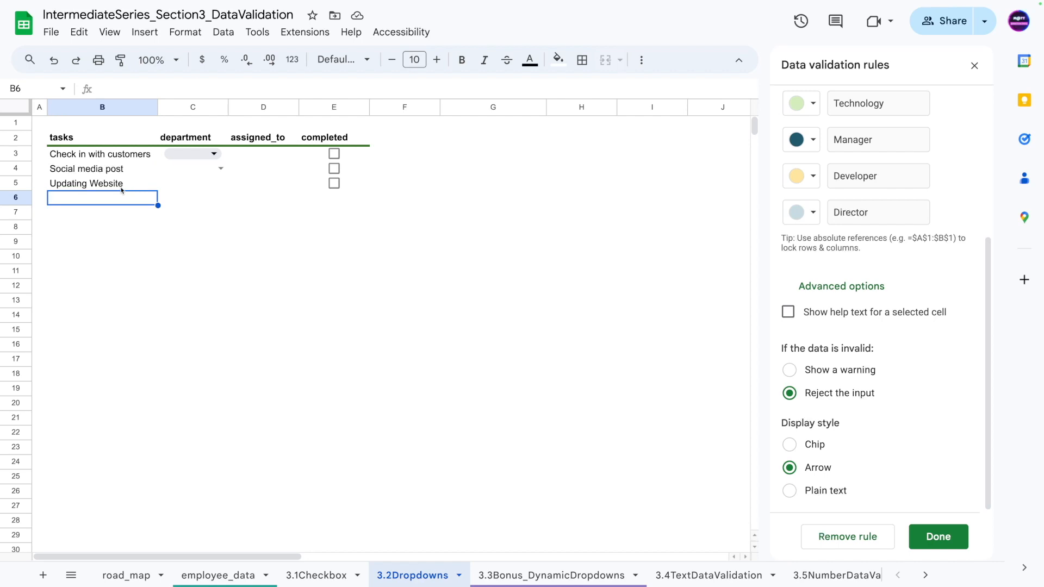
Step: Set the C4 dropdown's display style to Chip and open its list of department options
left_click(794, 445)
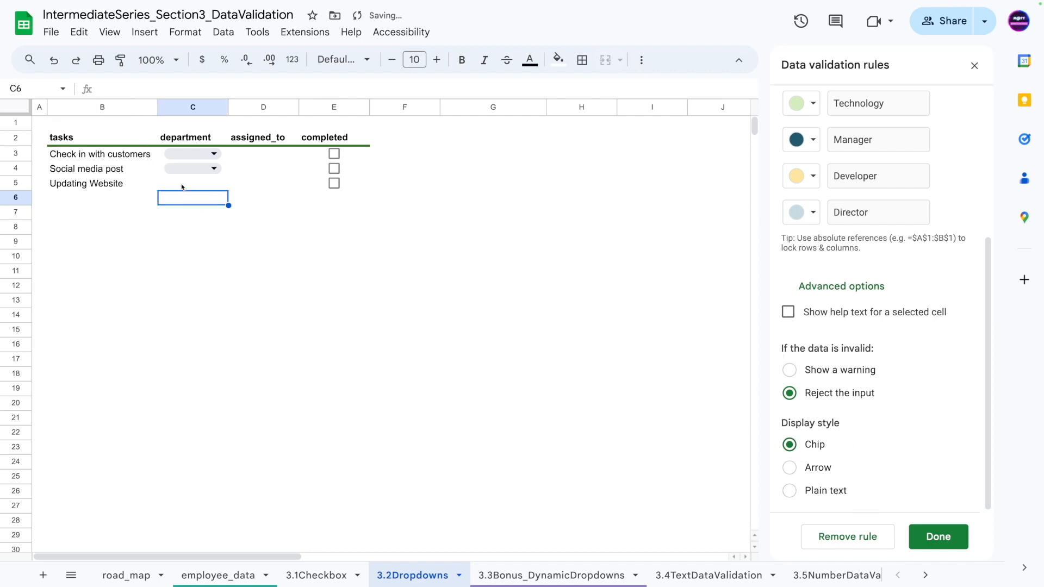
left_click(191, 169)
left_click(129, 236)
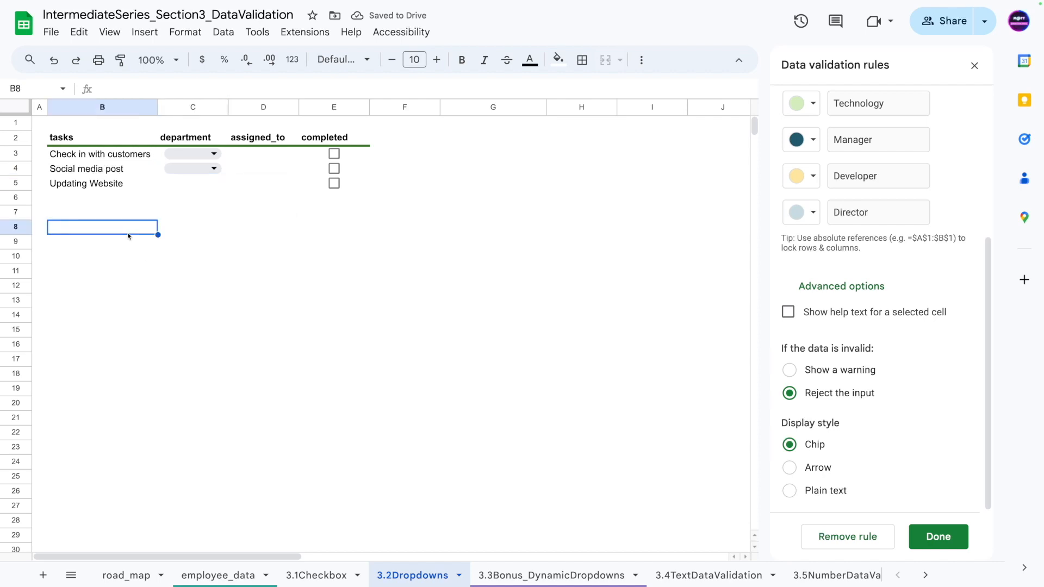
left_click(179, 187)
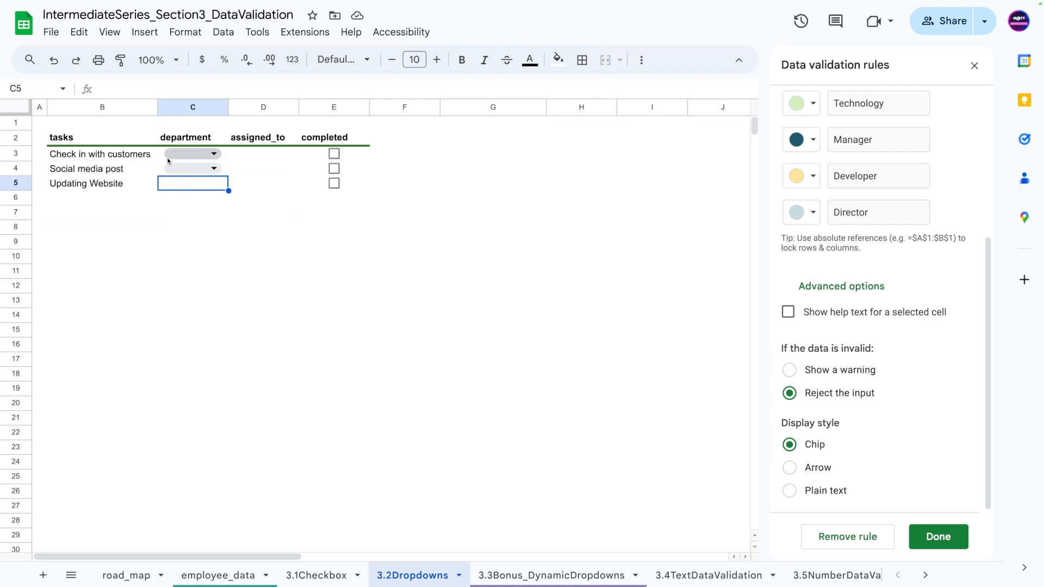
left_click(190, 175)
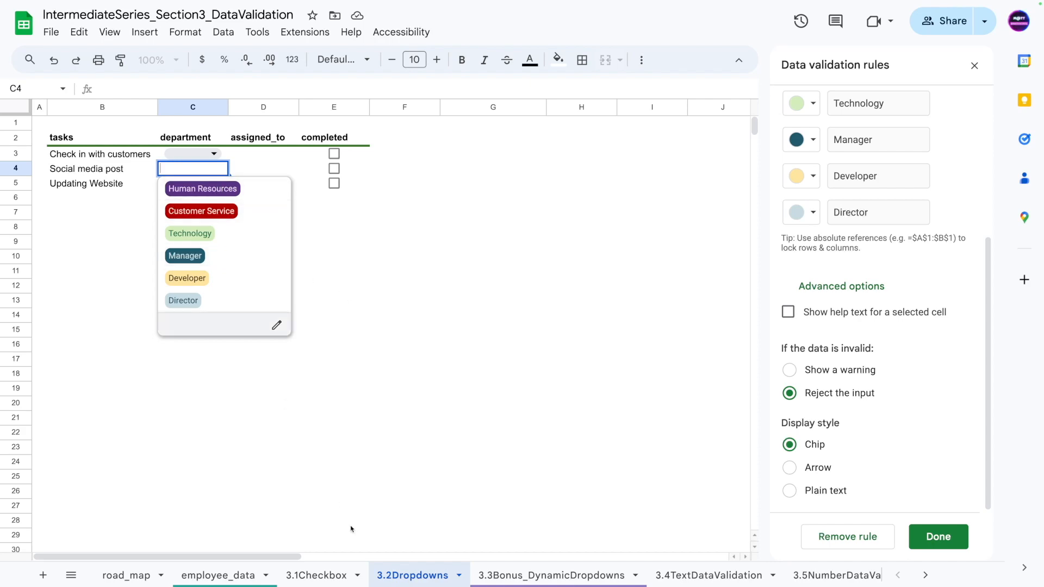
Step: Create a filter on columns B through G of the employee_data sheet
left_click(225, 576)
scroll(190, 229, "up", 20)
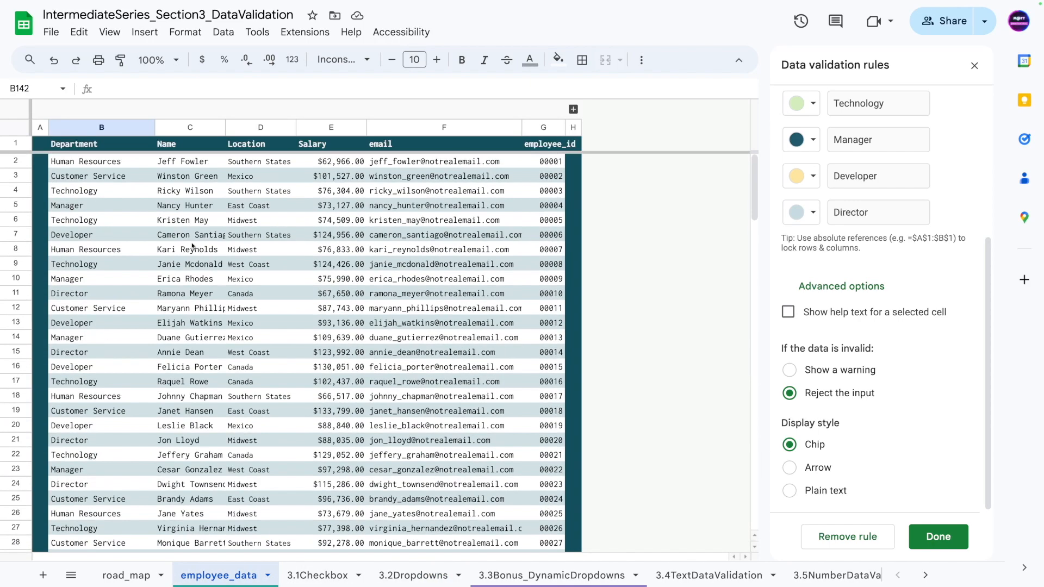
left_click(123, 192)
left_click_drag(87, 127, 536, 131)
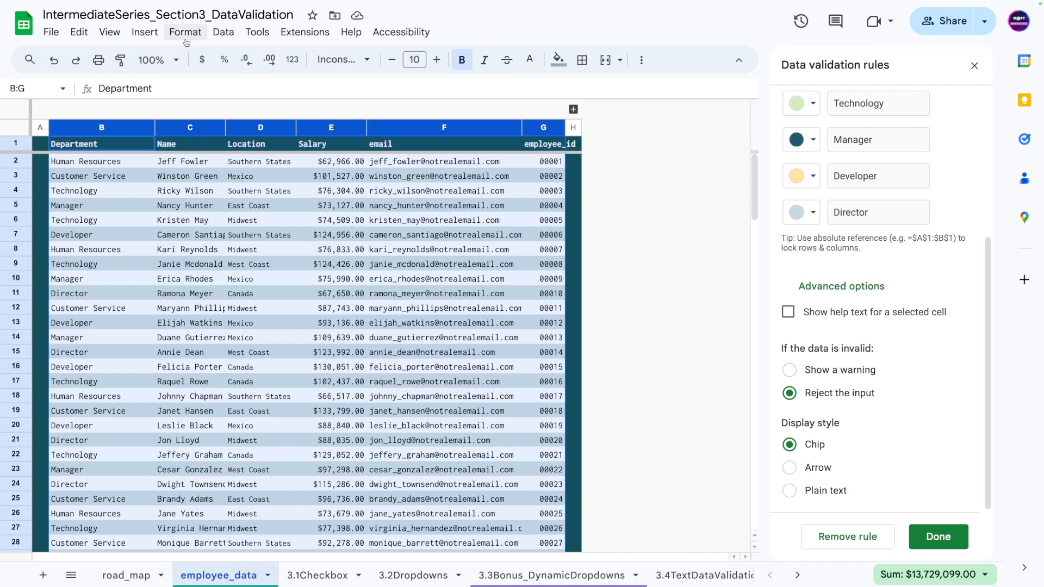
left_click(222, 33)
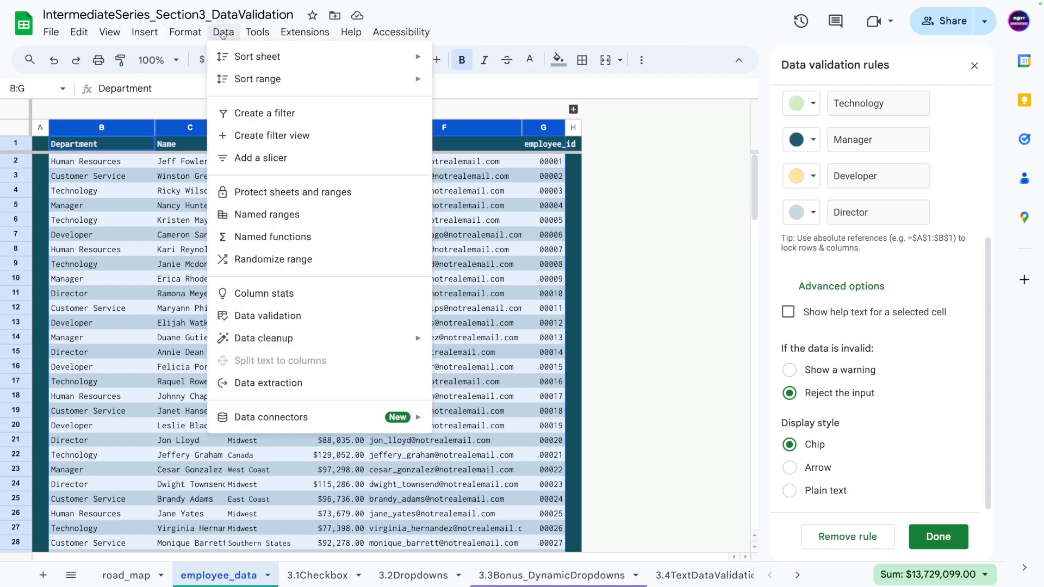
left_click(237, 115)
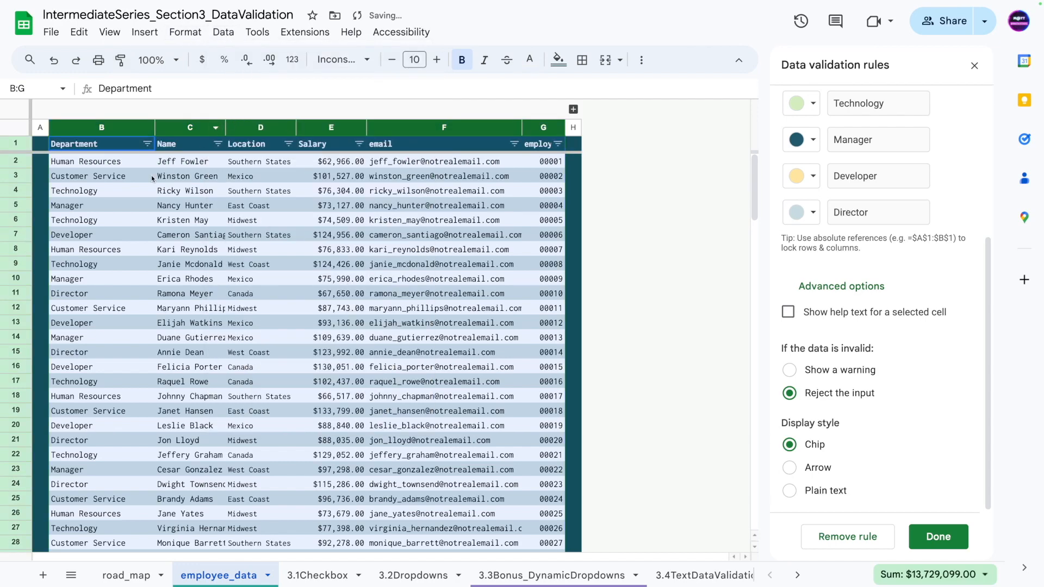
Step: Sort the employee_data table by Department from A to Z
left_click(147, 144)
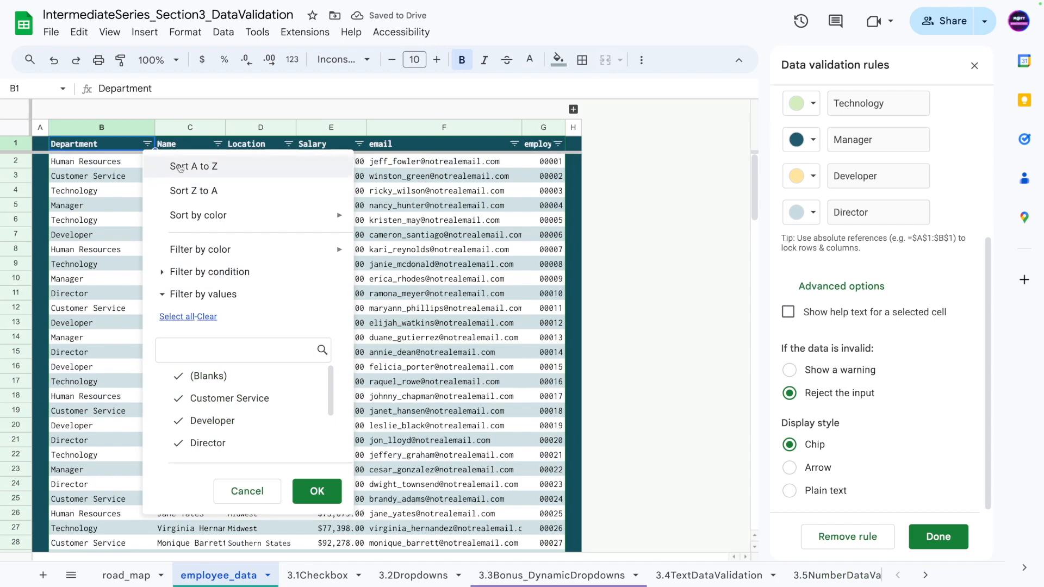
left_click(180, 168)
left_click(136, 195)
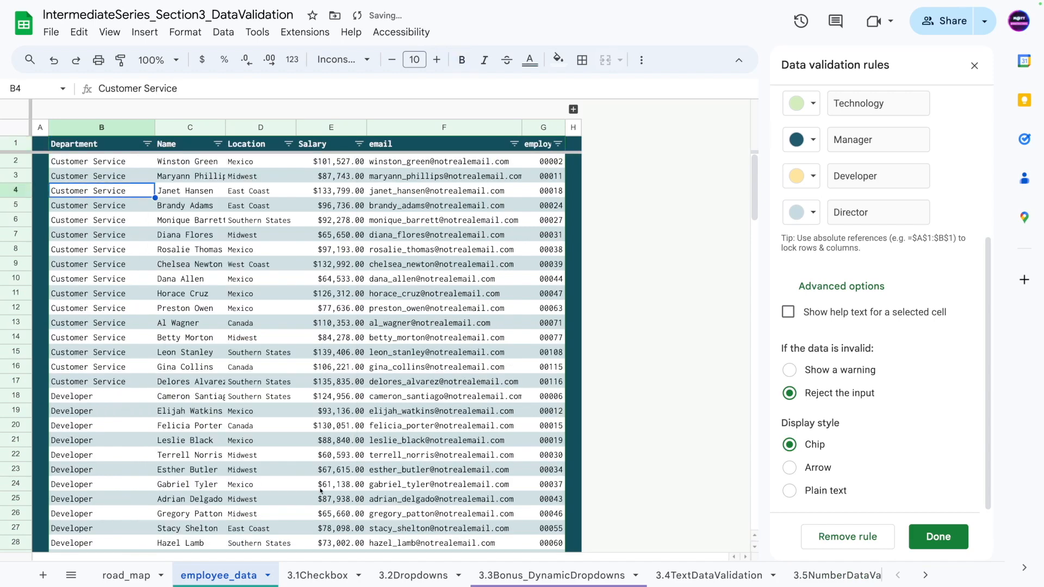
Step: Check the order of the department options in the C4 dropdown on the 3.2Dropdowns sheet
left_click(410, 575)
left_click(193, 168)
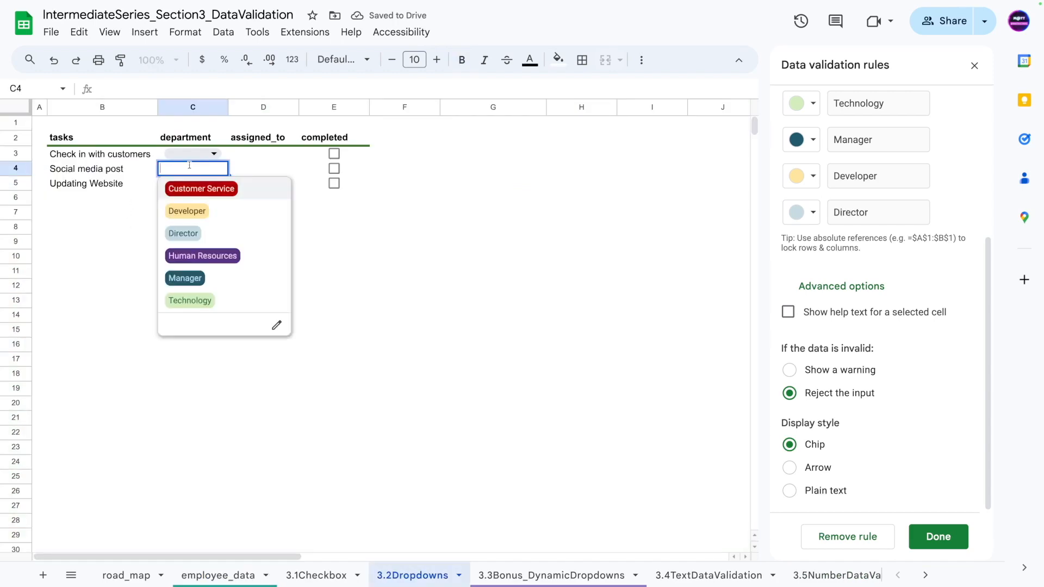
left_click(139, 239)
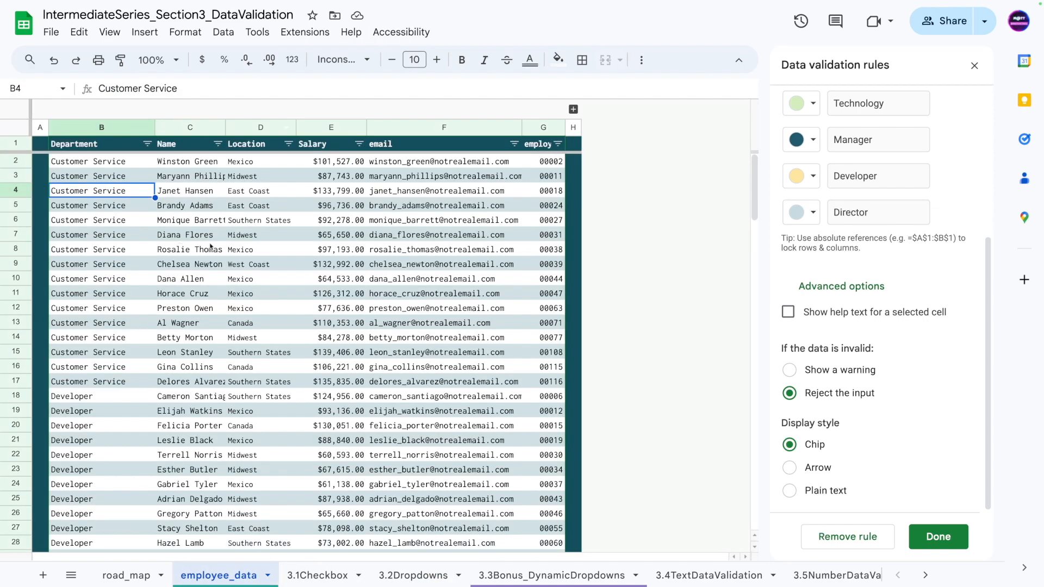
Step: Undo the Department sort and the filter on the employee_data sheet
left_click(256, 205)
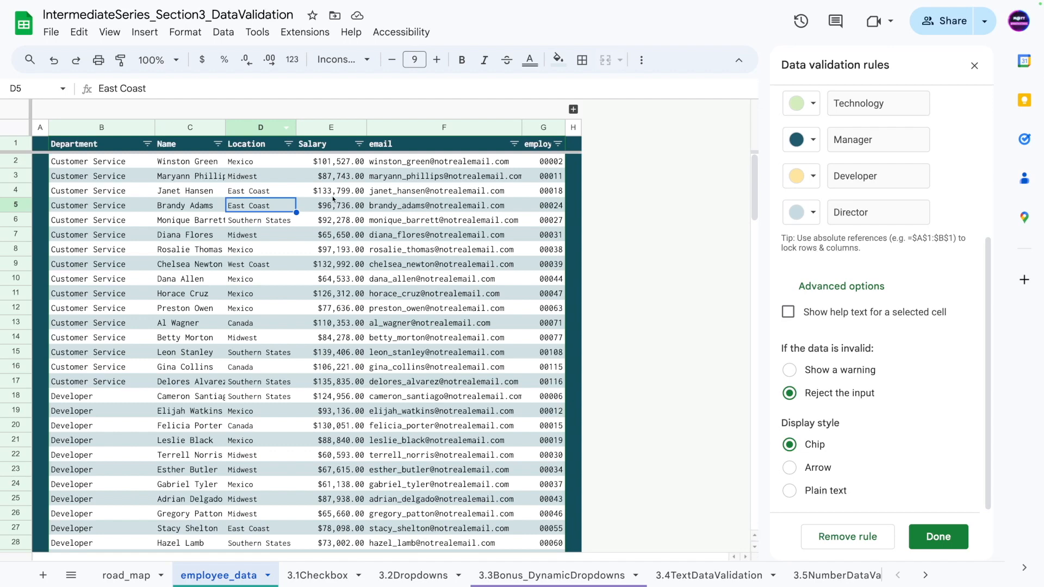
key("ctrl+z")
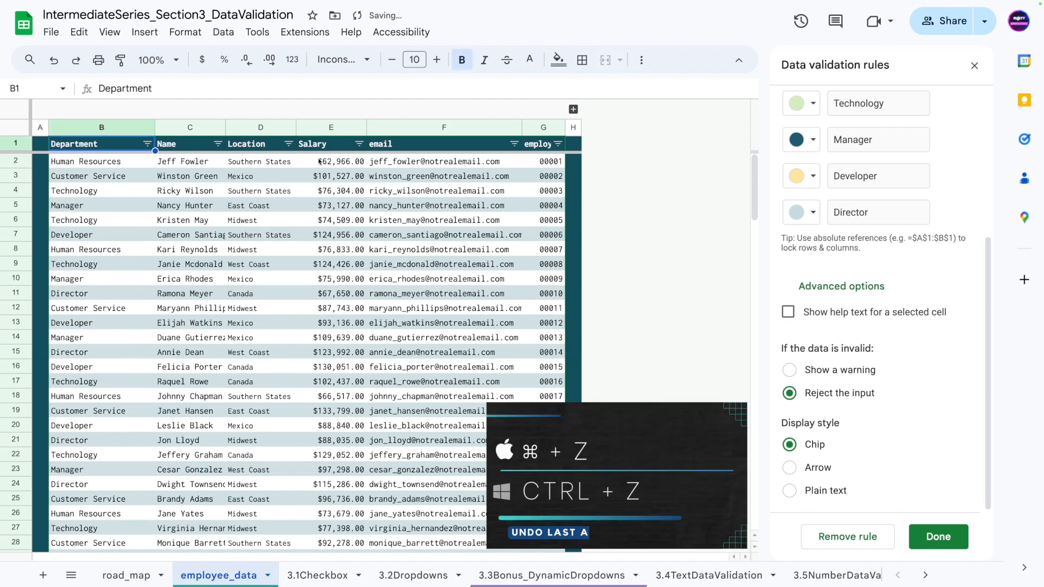
key("ctrl+z")
key("ctrl+z")
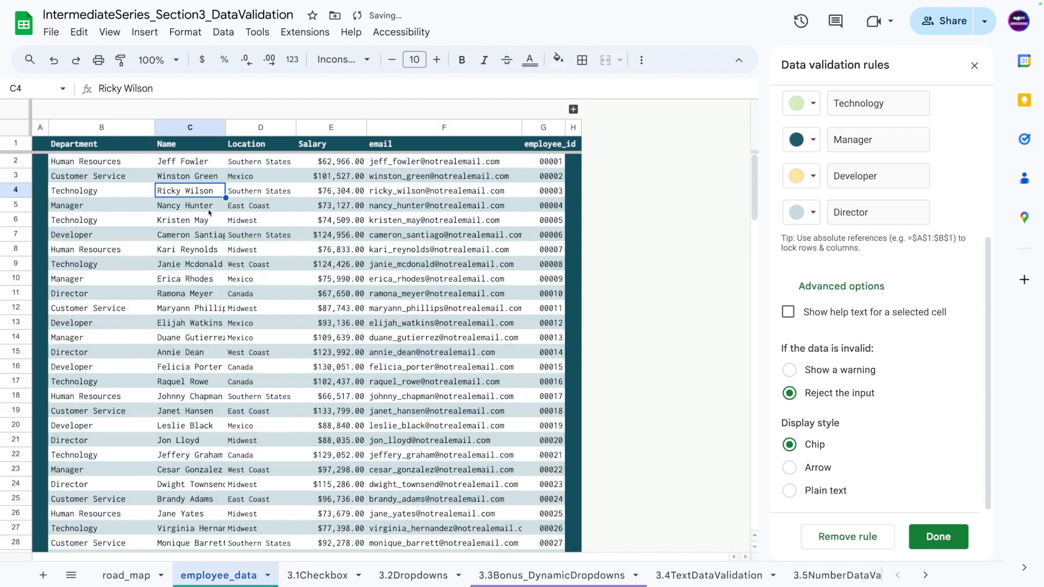
left_click(126, 206)
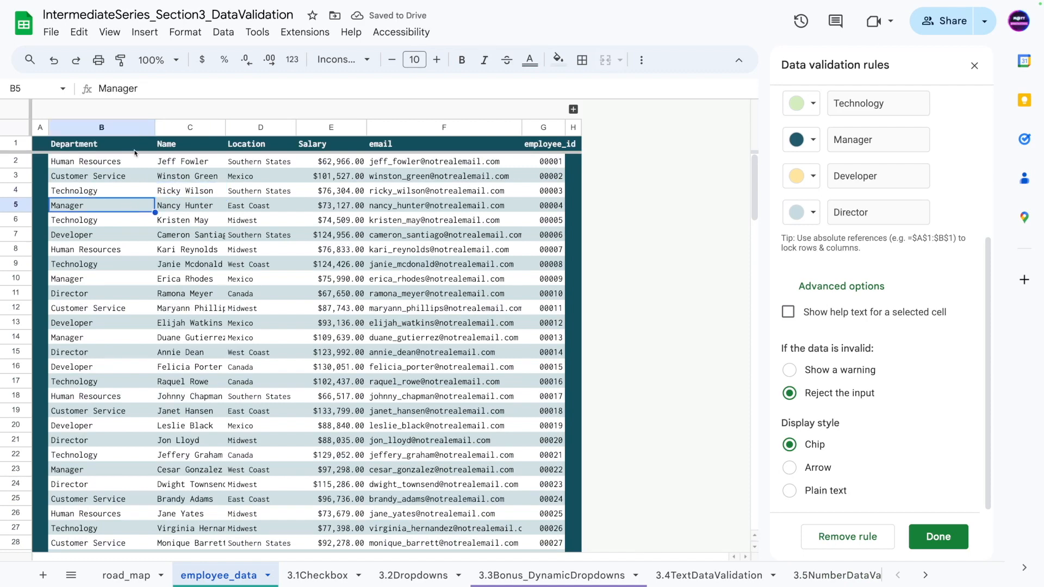
Step: Start a SORT formula in R2 of the 3.2Dropdowns sheet with the range employee_data!B2:B150
left_click(394, 568)
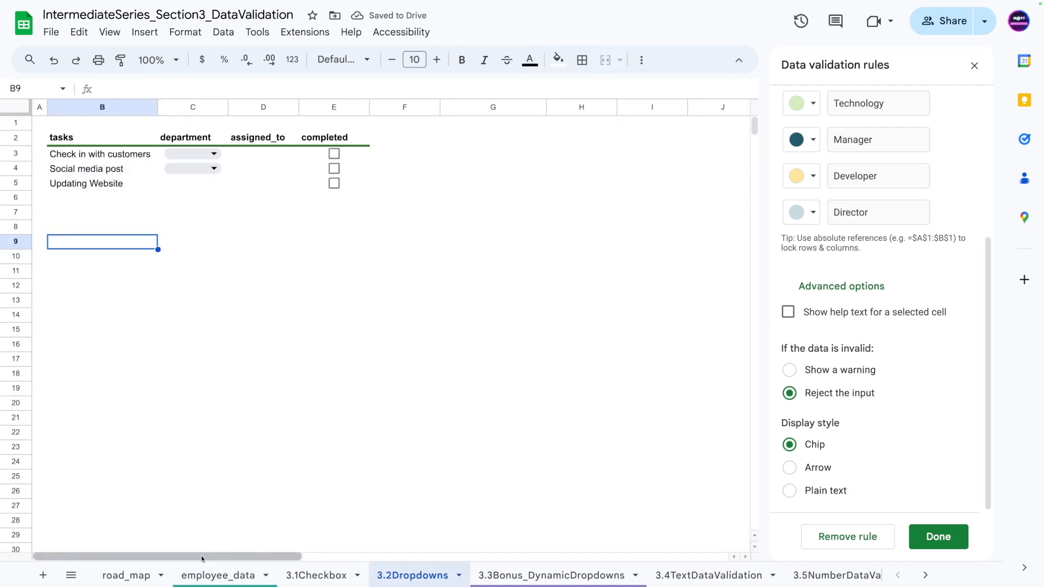
left_click_drag(196, 556, 552, 501)
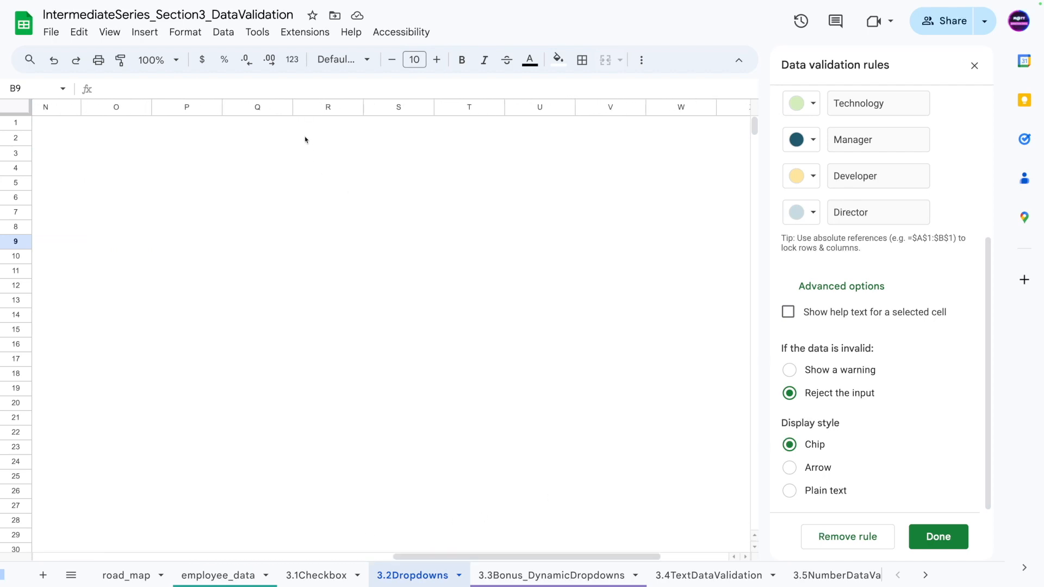
left_click(304, 137)
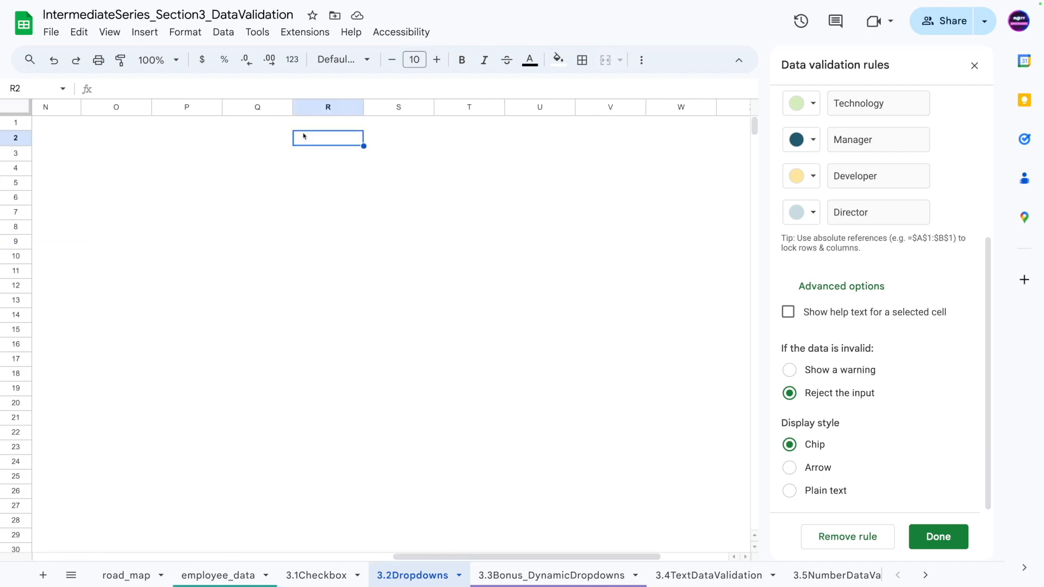
type("=sort")
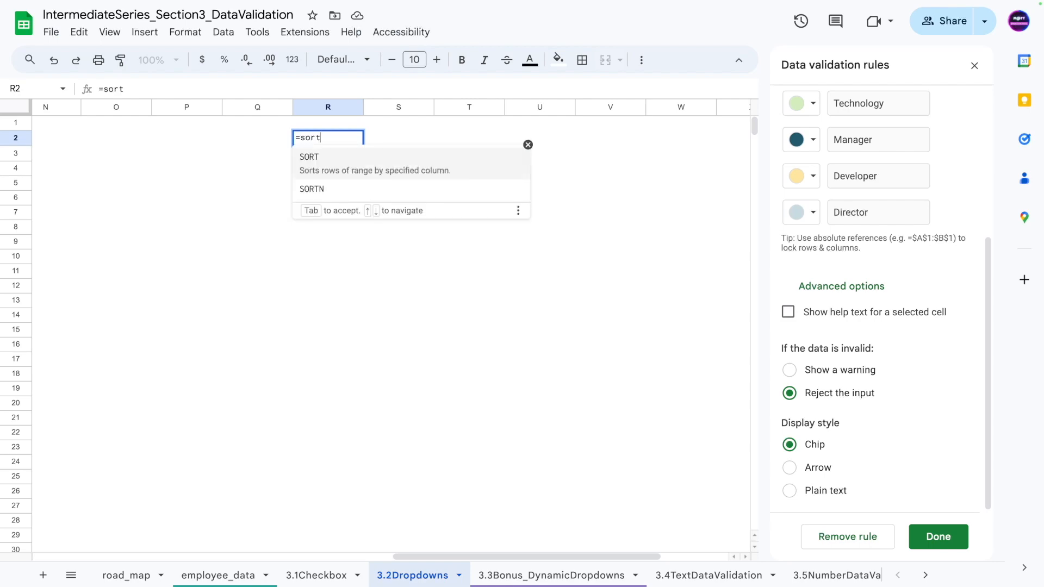
key("Tab")
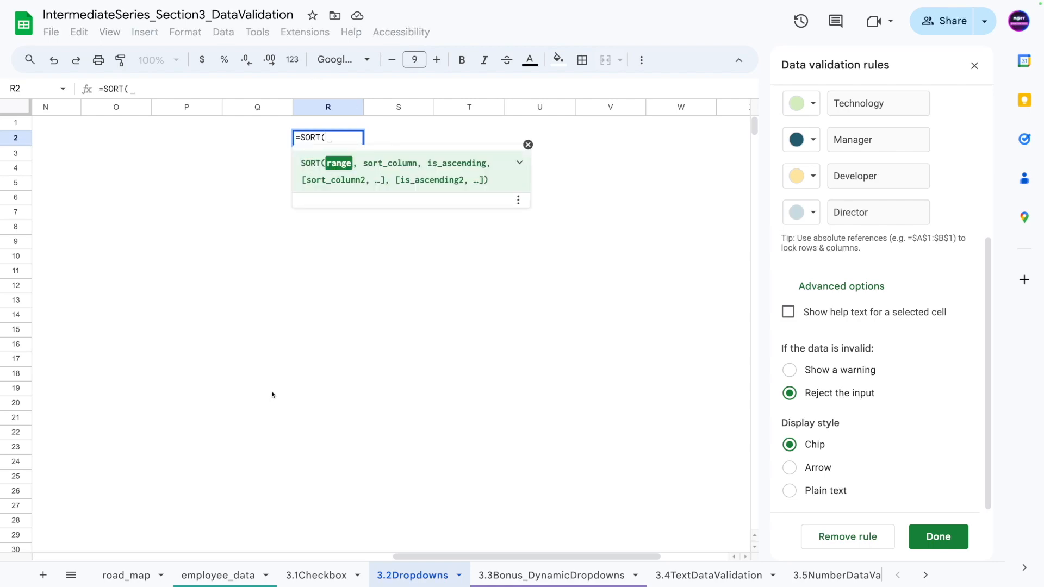
left_click(248, 580)
left_click(82, 166)
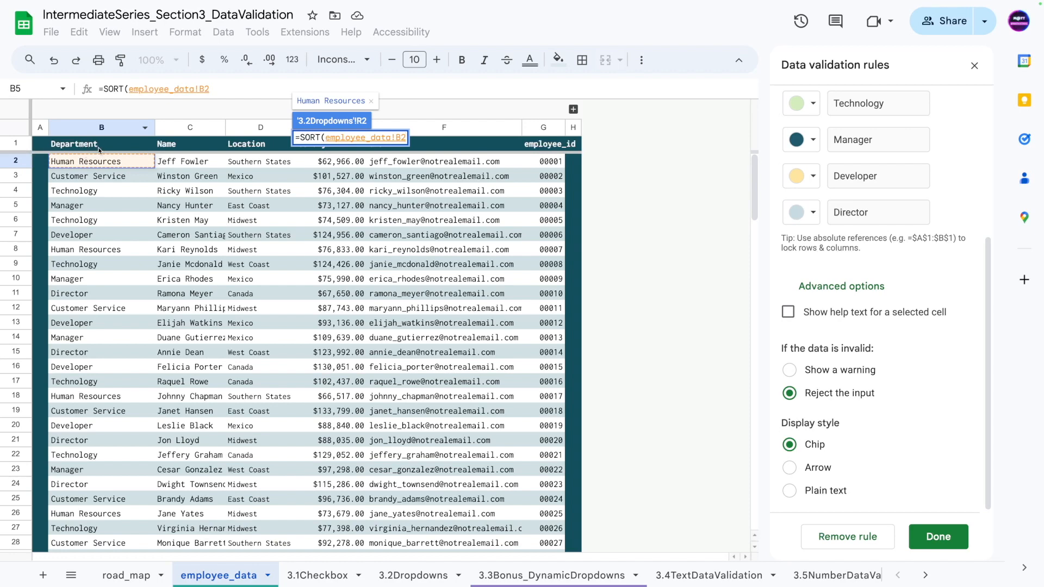
scroll(120, 193, "down", 20)
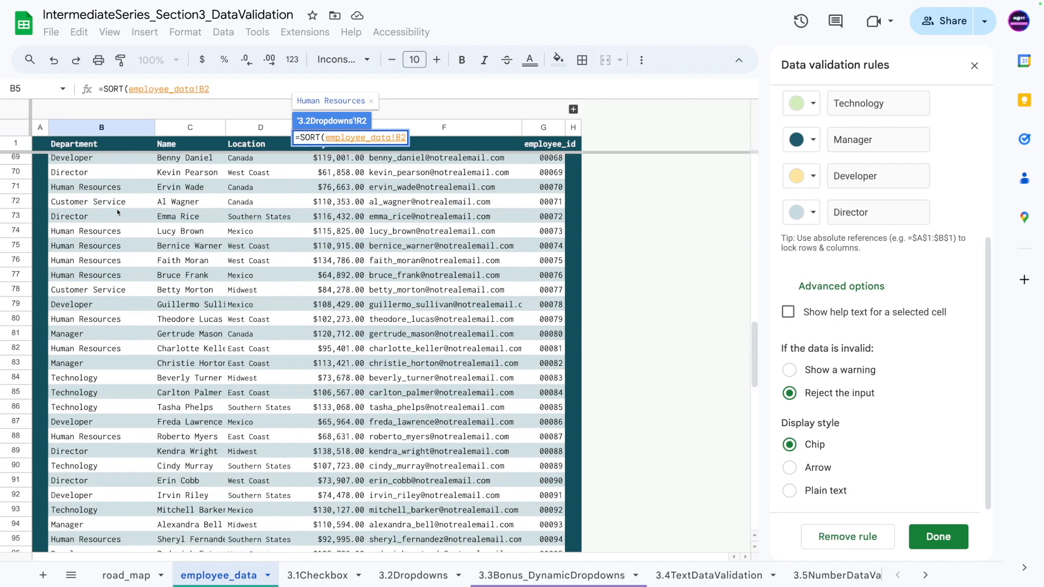
left_click(81, 513, "shift")
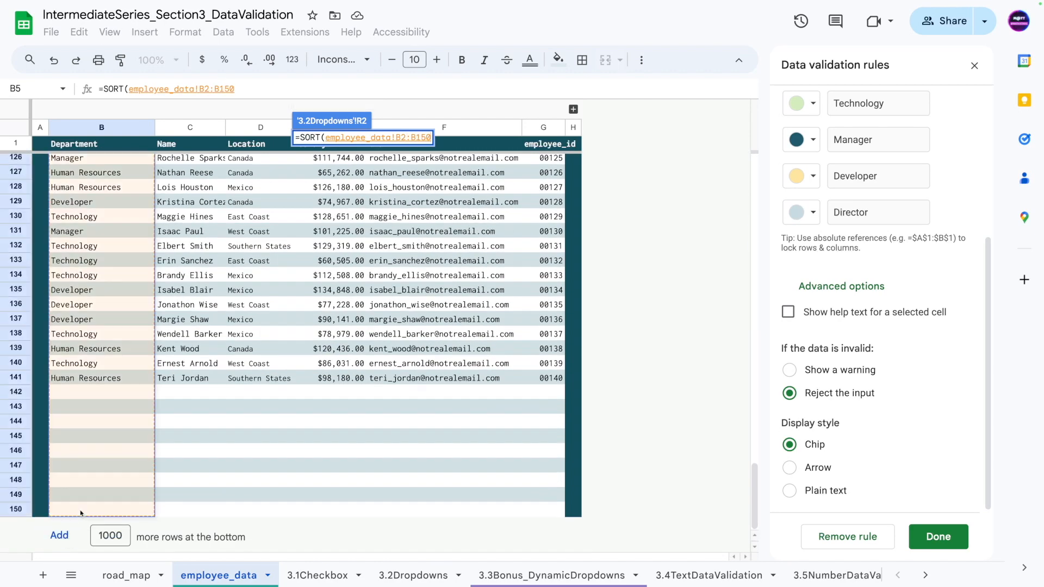
Step: Complete the SORT formula with sort column 1 and TRUE for ascending order, and look over the sorted department list
type(",")
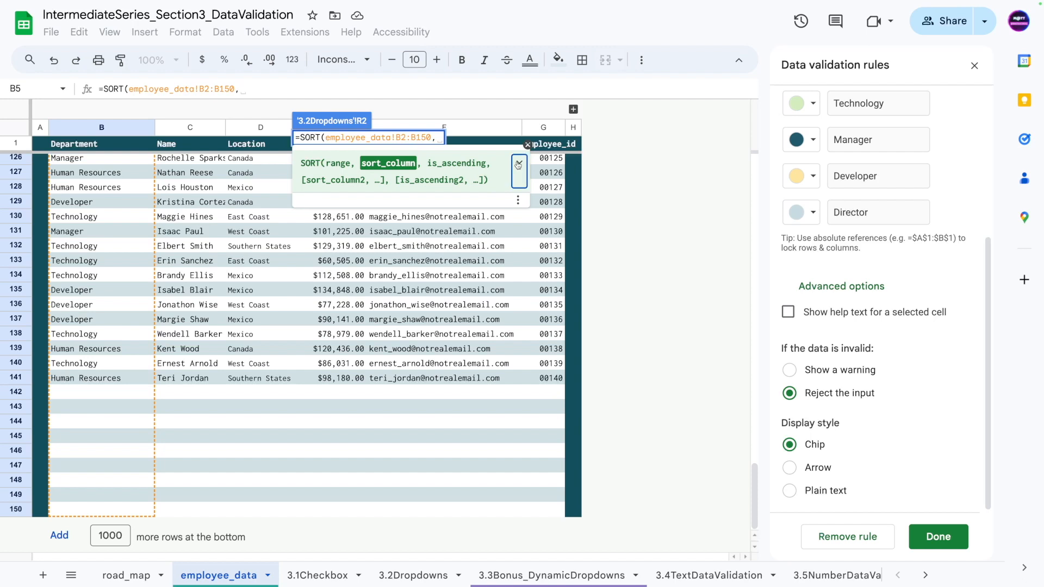
left_click(518, 164)
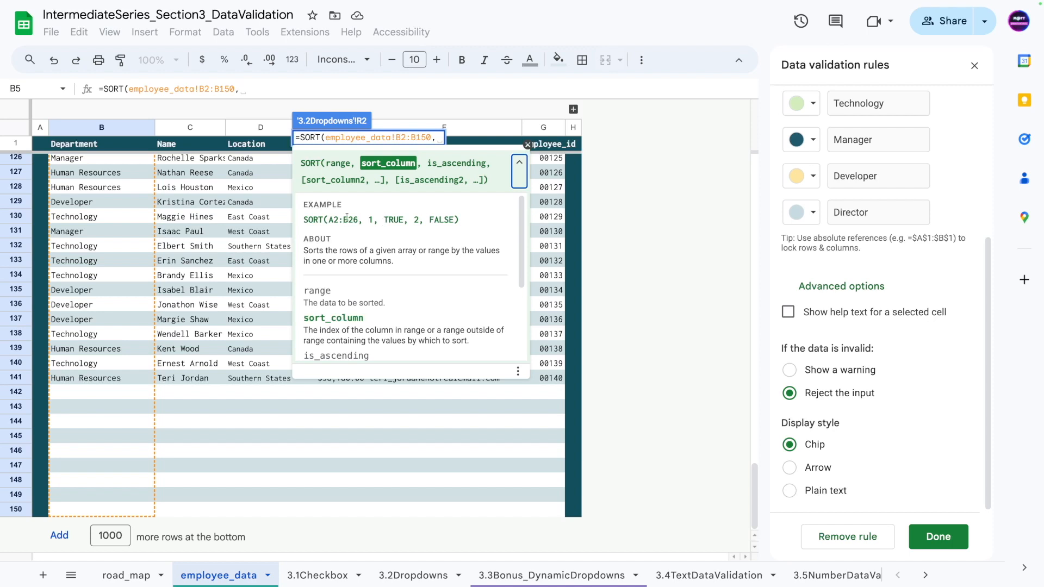
left_click(439, 140)
type("1,TRUE")
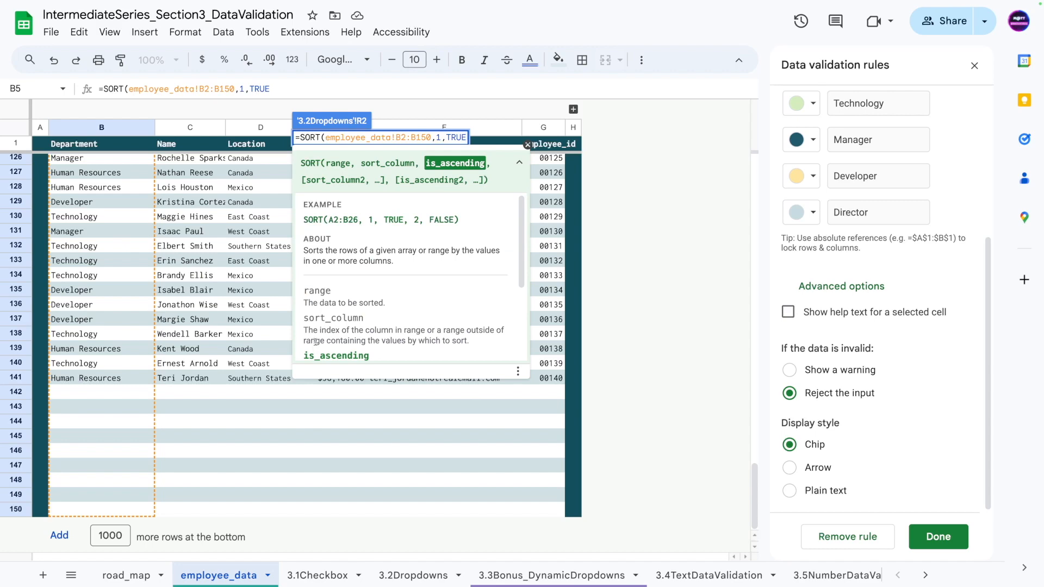
scroll(313, 341, "down", 2)
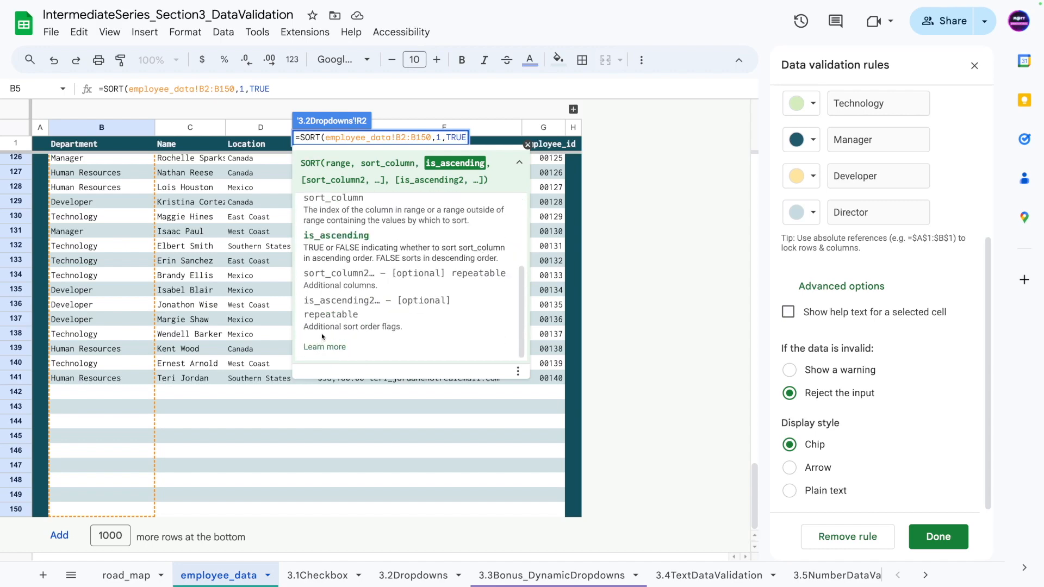
key("Return")
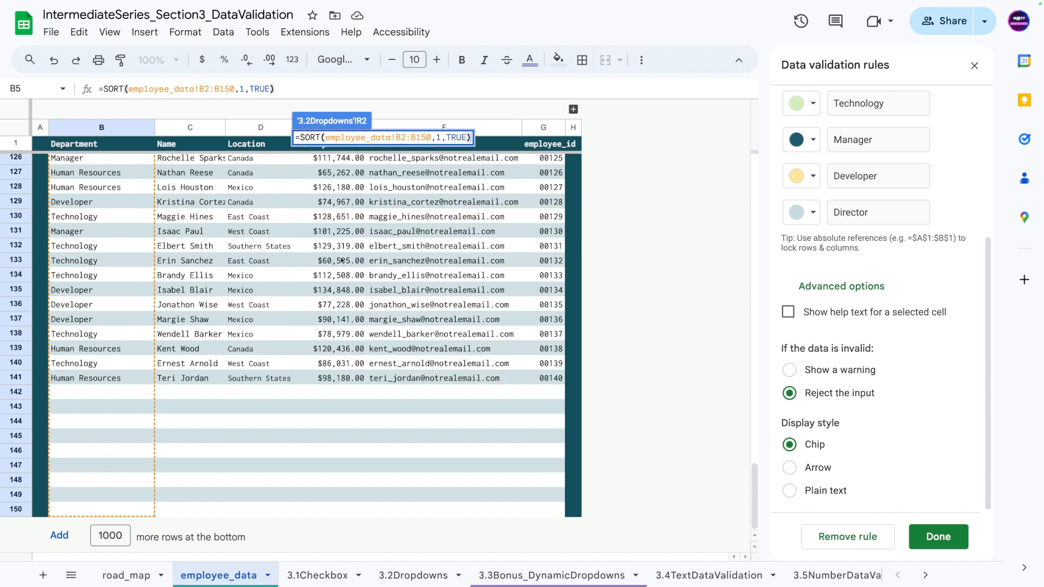
scroll(337, 261, "down", 20)
scroll(408, 300, "up", 20)
scroll(408, 301, "up", 6)
left_click(327, 168)
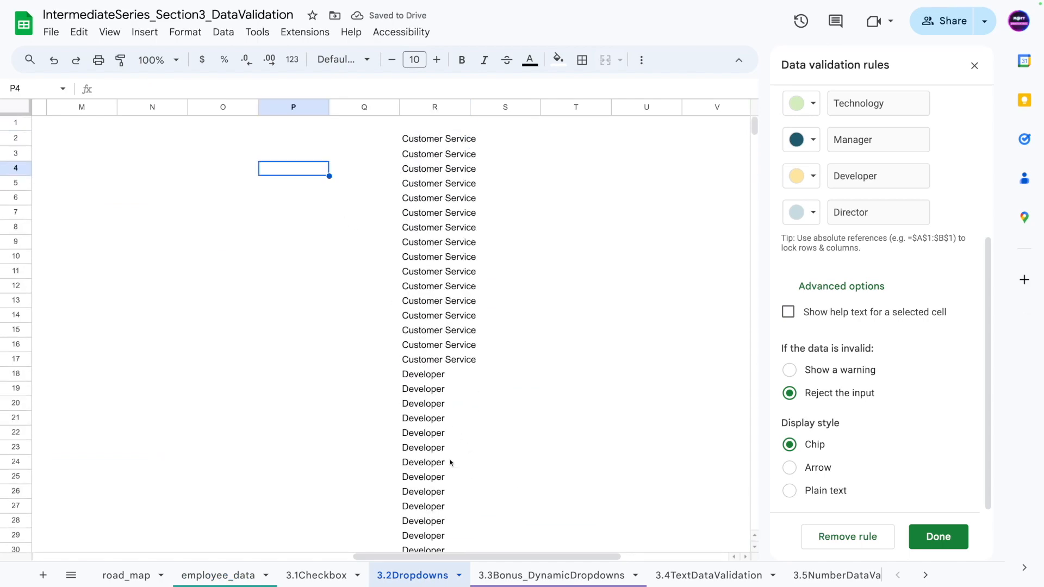
Step: Group columns M through Z, which hold the sorted department list, on the 3.2Dropdowns sheet
left_click_drag(390, 564, 412, 268)
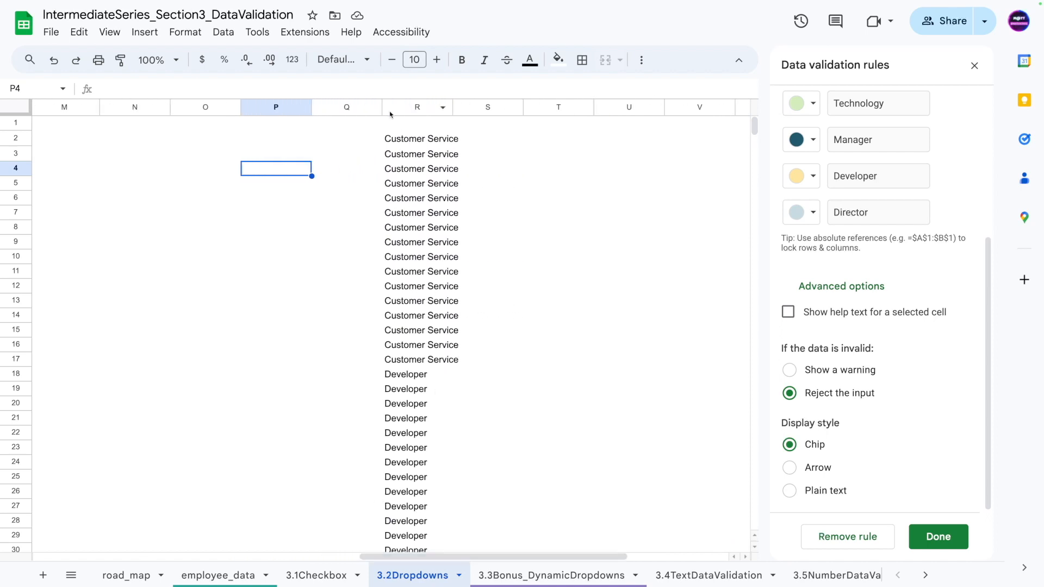
left_click(54, 121)
left_click(77, 107)
key("ctrl+shift+Right")
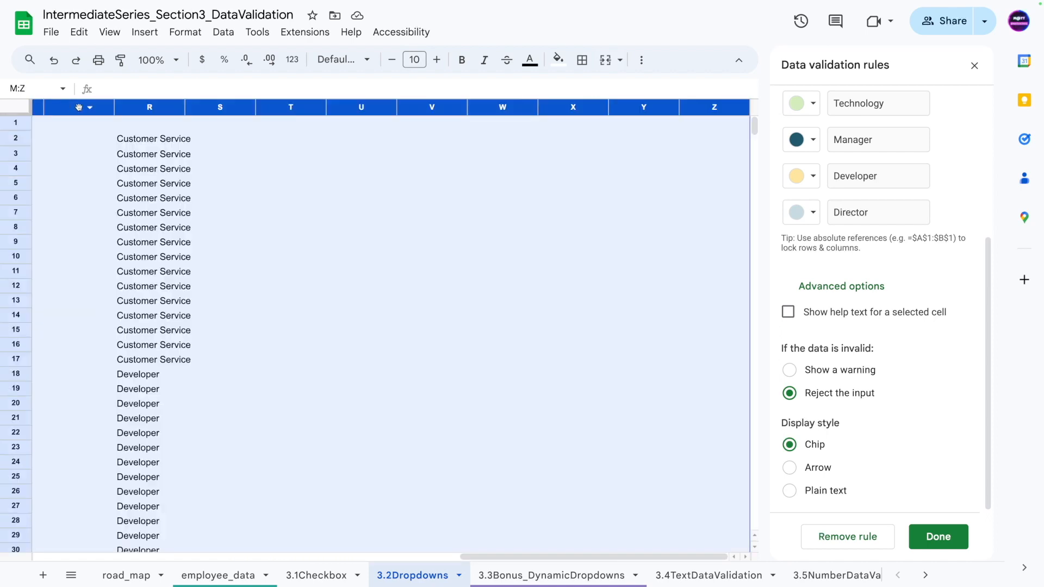
right_click(129, 104)
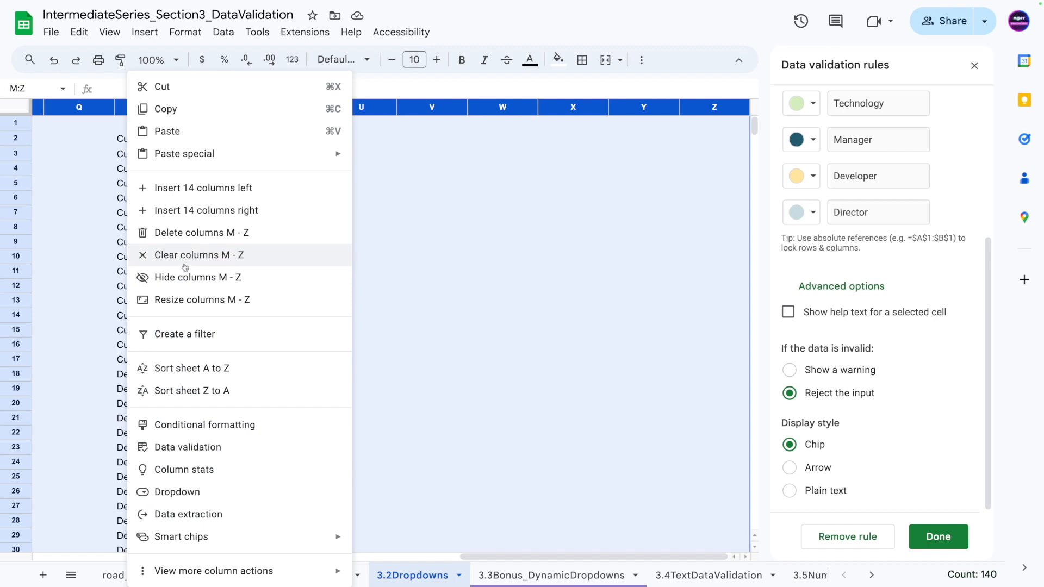
mouse_move(244, 570)
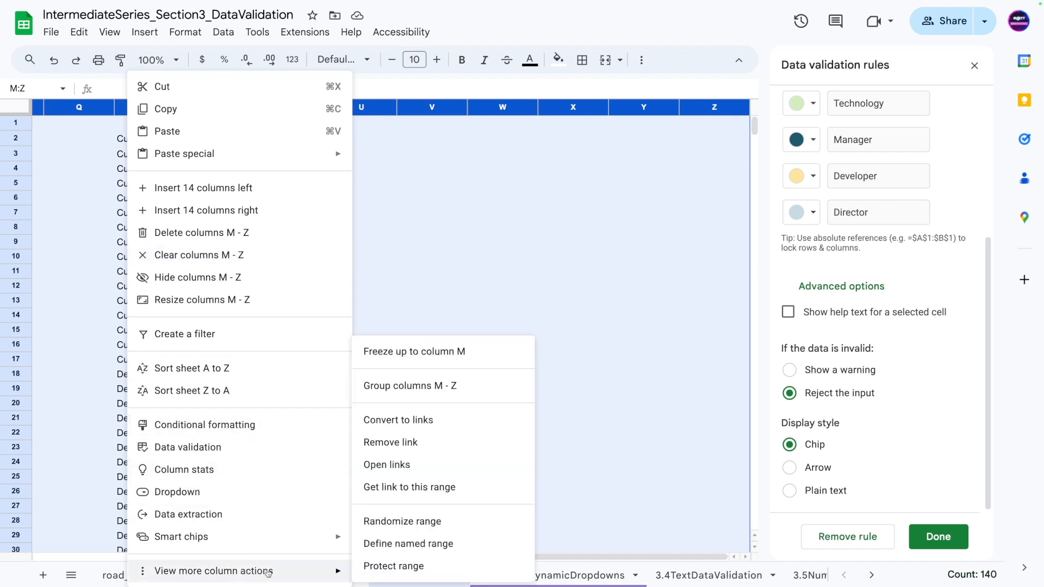
left_click(438, 385)
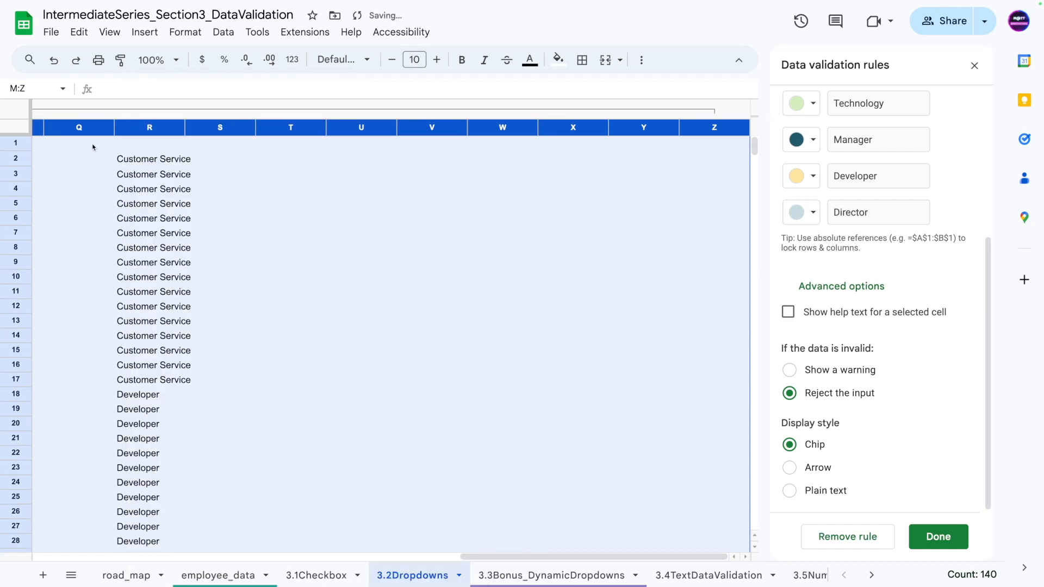
Step: Collapse the M through Z column group to hide the sorted department list
key("Left")
key("Left")
key("Left")
key("Left")
key("Left")
key("Left")
key("Left")
key("Left")
key("Left")
key("Left")
key("Left")
key("Left")
key("Left")
key("Right")
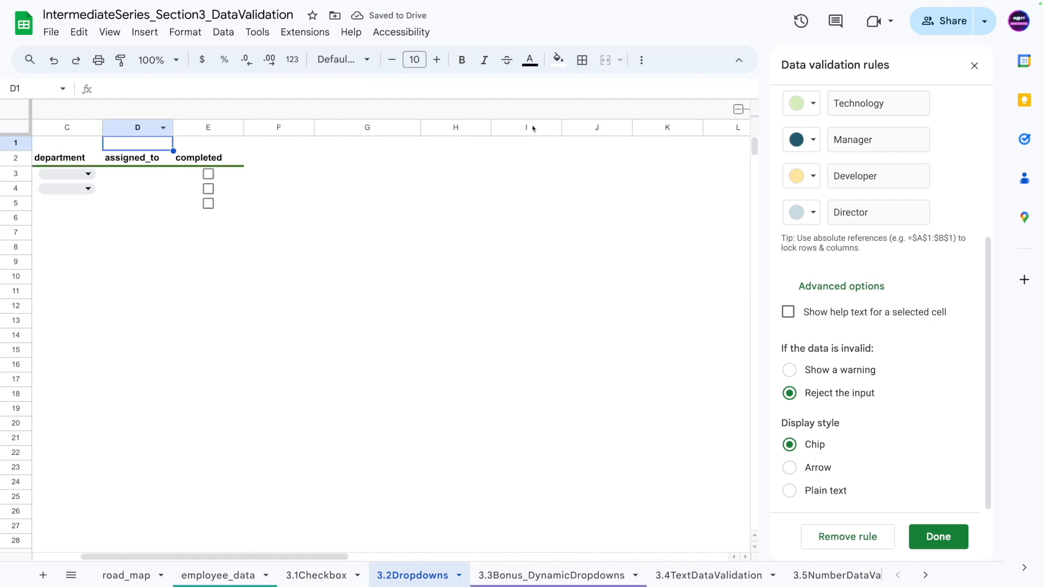
key("Right")
key("Right")
key("Right")
key("Right")
left_click(737, 110)
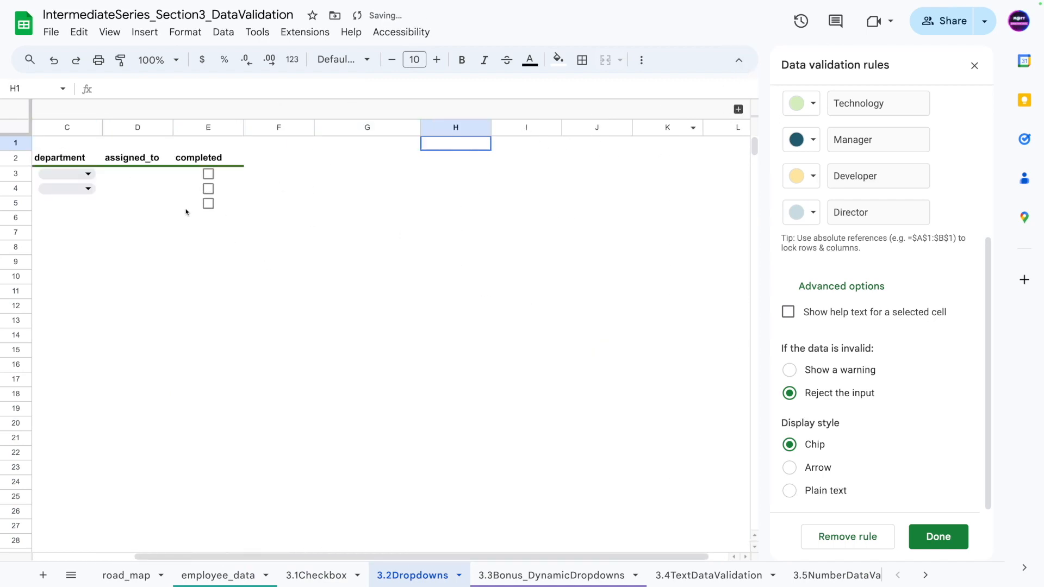
Step: Return to the task table and open the C4 dropdown to check the order of its department options
left_click(130, 201)
key("Left")
key("Left")
key("Left")
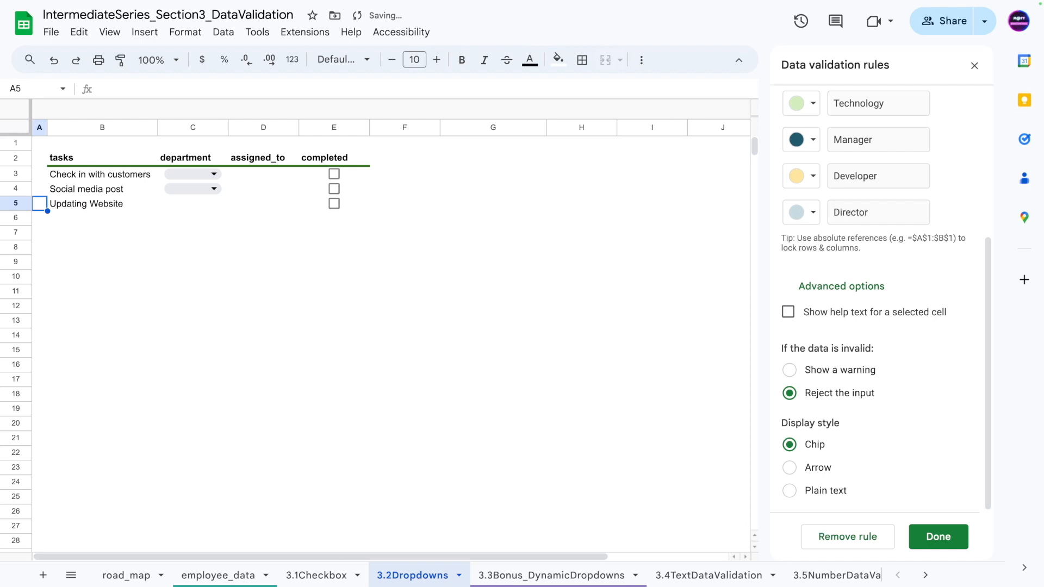
left_click_drag(103, 276, 103, 291)
left_click(194, 188)
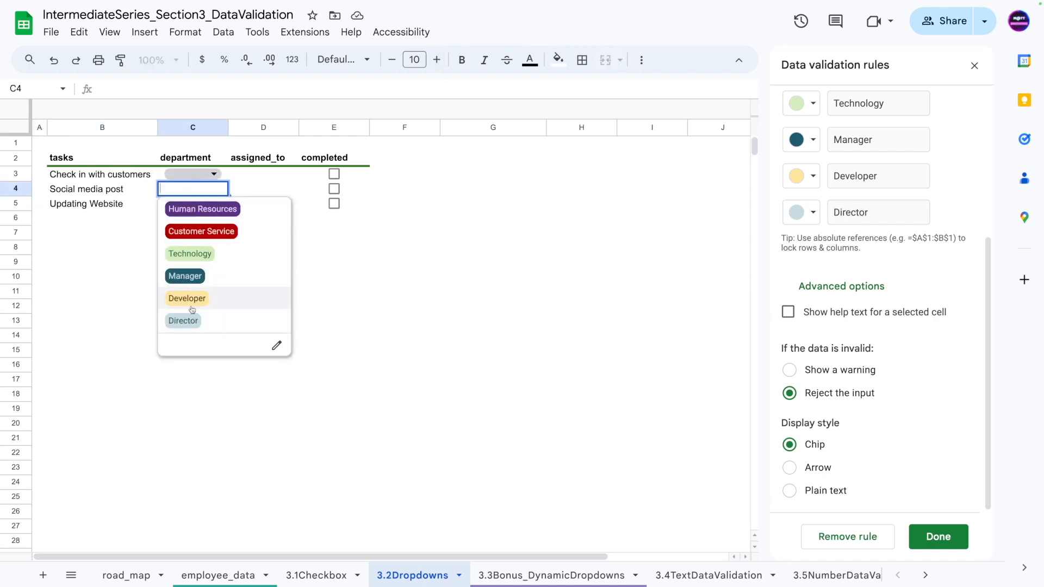
Step: Close the C4 dropdown and expand the collapsed column group that holds the sorted department list
left_click(135, 223)
left_click(168, 194)
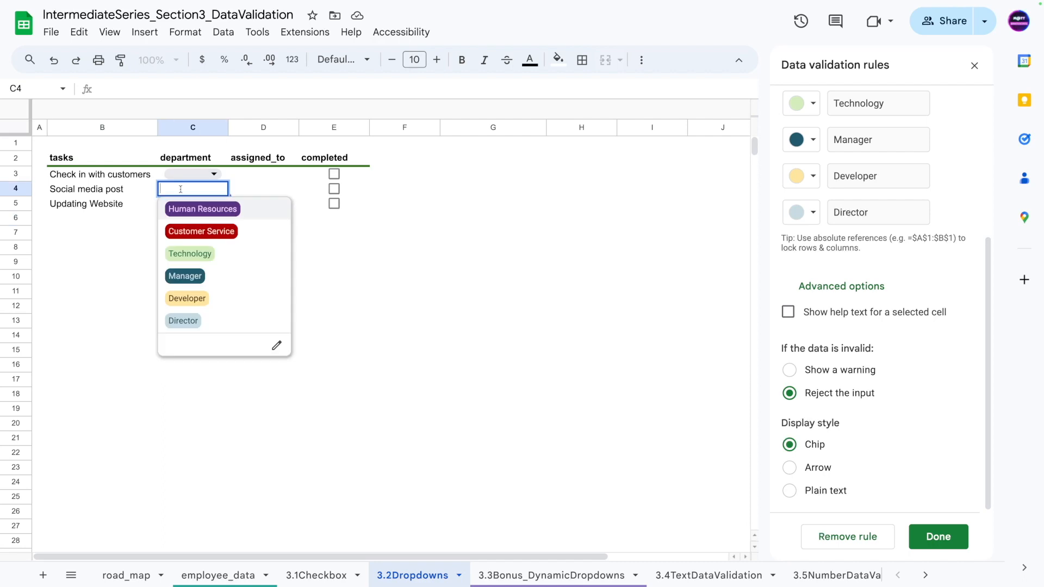
left_click(150, 209)
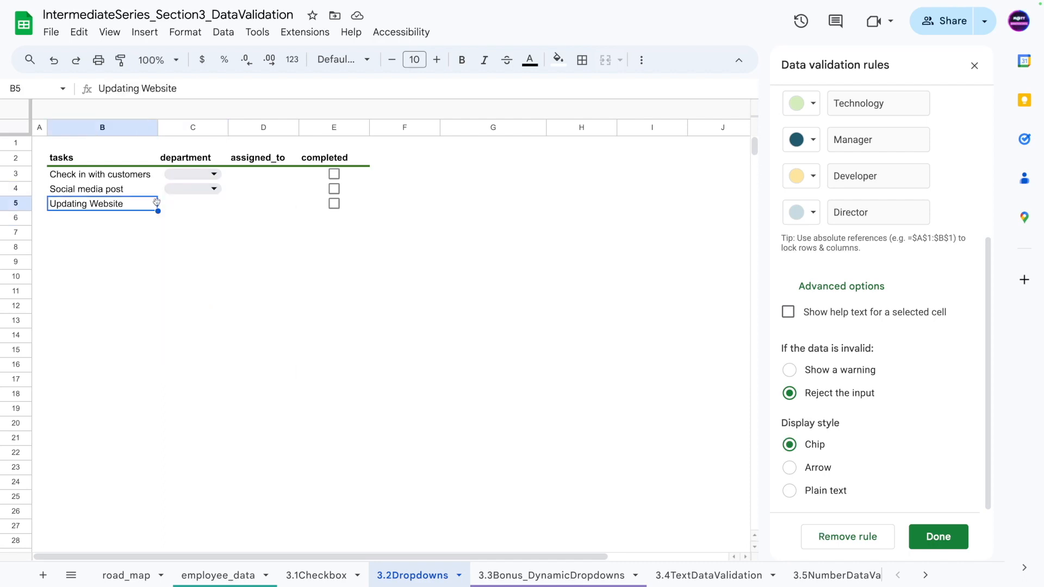
left_click(706, 186)
key("Right")
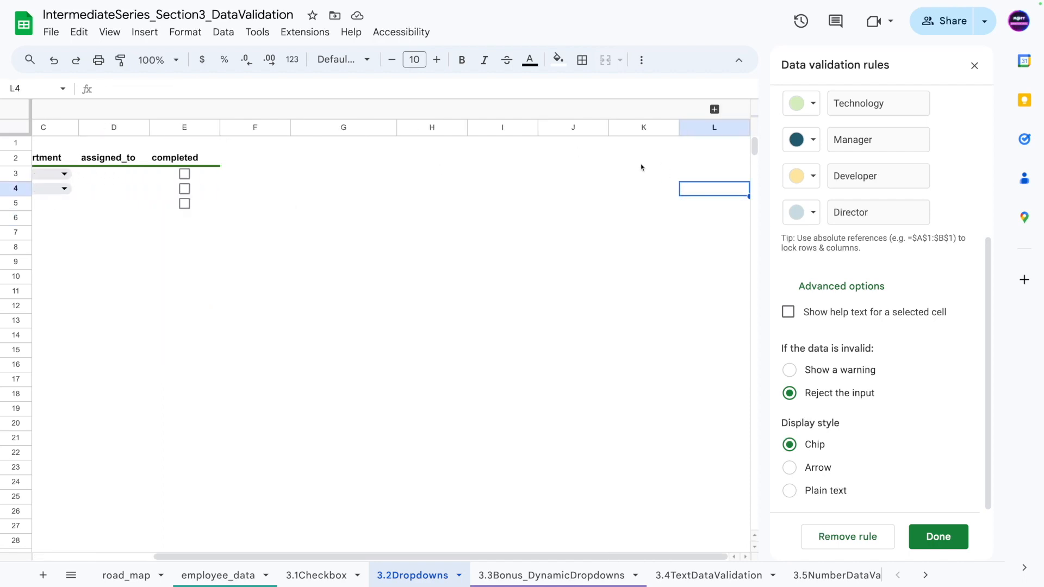
left_click(714, 110)
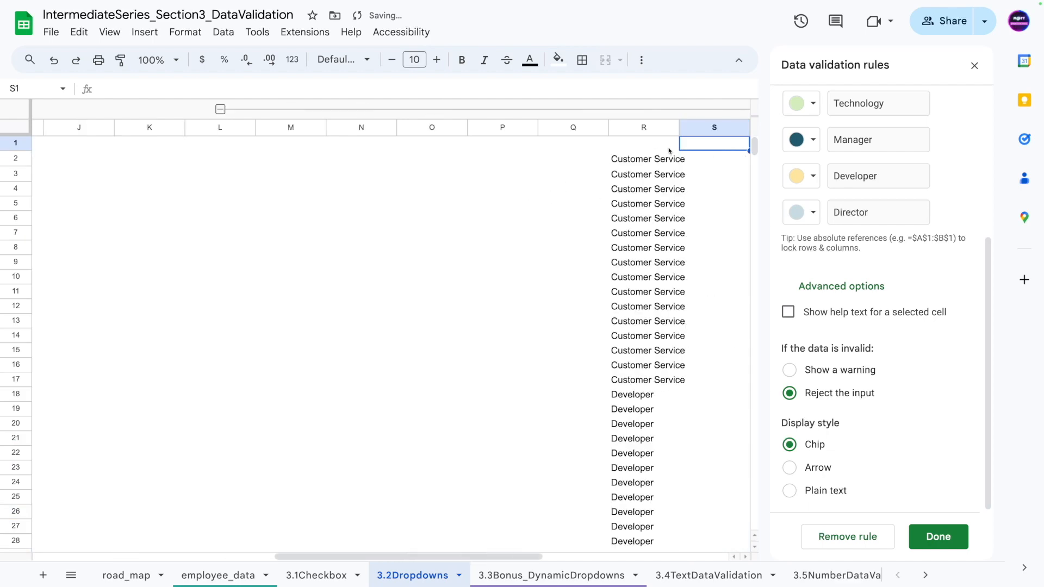
Step: Close and reopen the C4 data validation rule and set its dropdown source range to =R:R
left_click(668, 153)
key("Left")
key("Left")
key("Left")
key("Left")
key("Left")
key("Left")
key("Left")
key("Left")
key("Left")
key("Left")
key("Left")
key("Left")
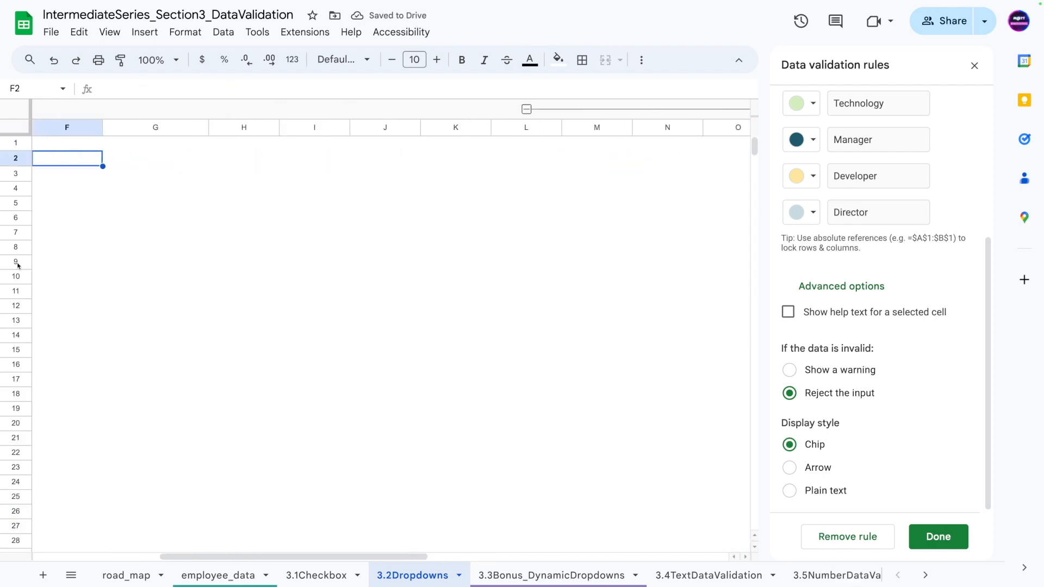
key("Left")
key("Left")
key("Left")
key("Left")
key("Left")
left_click(164, 205)
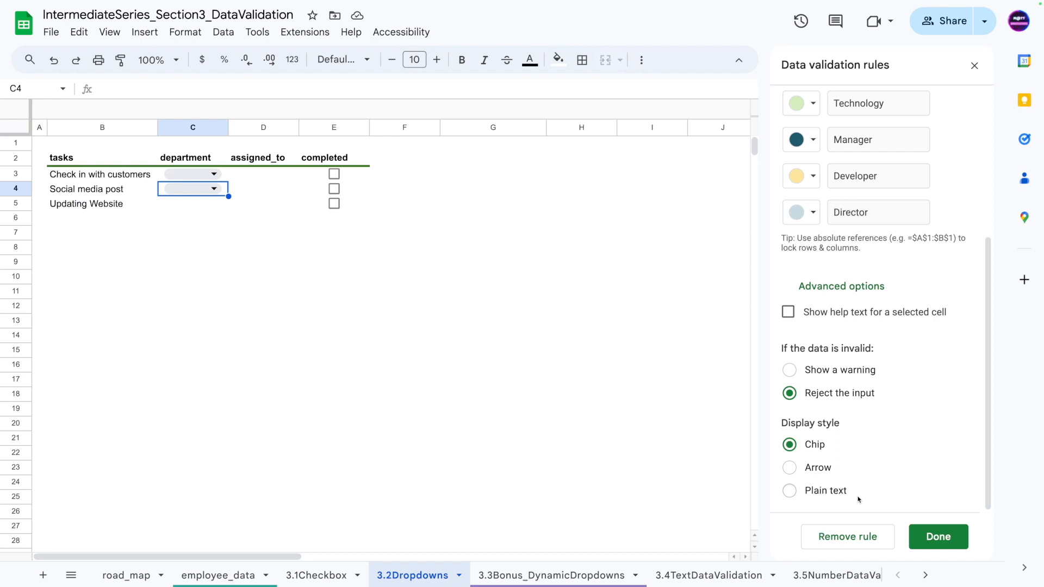
left_click(923, 537)
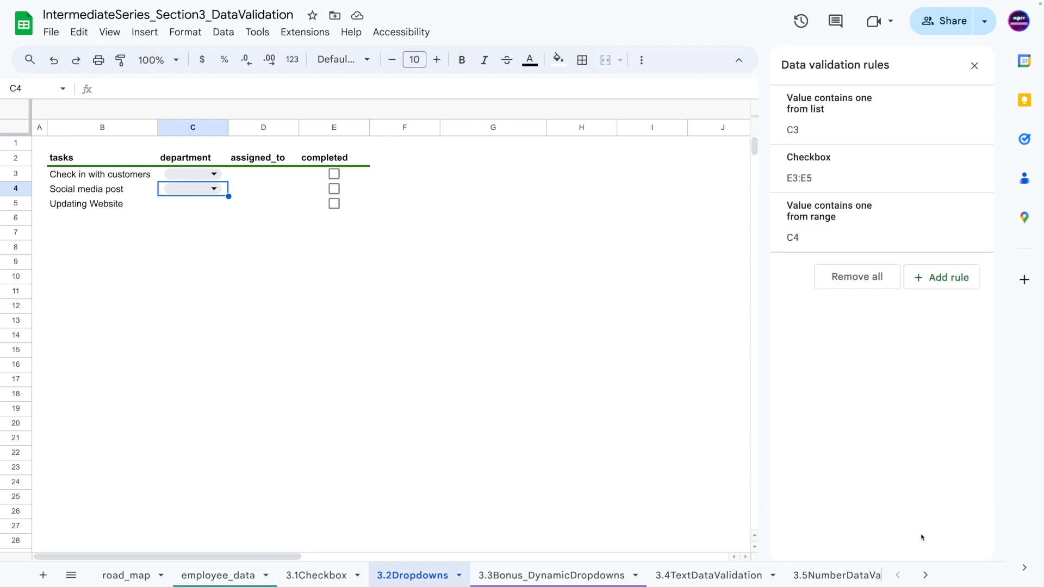
left_click(838, 219)
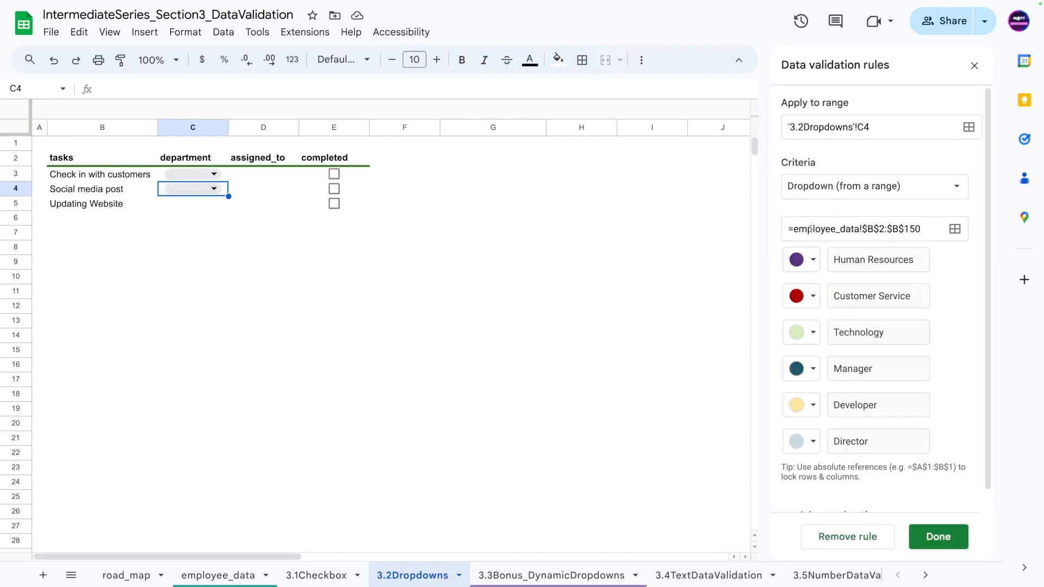
left_click_drag(796, 231, 1028, 237)
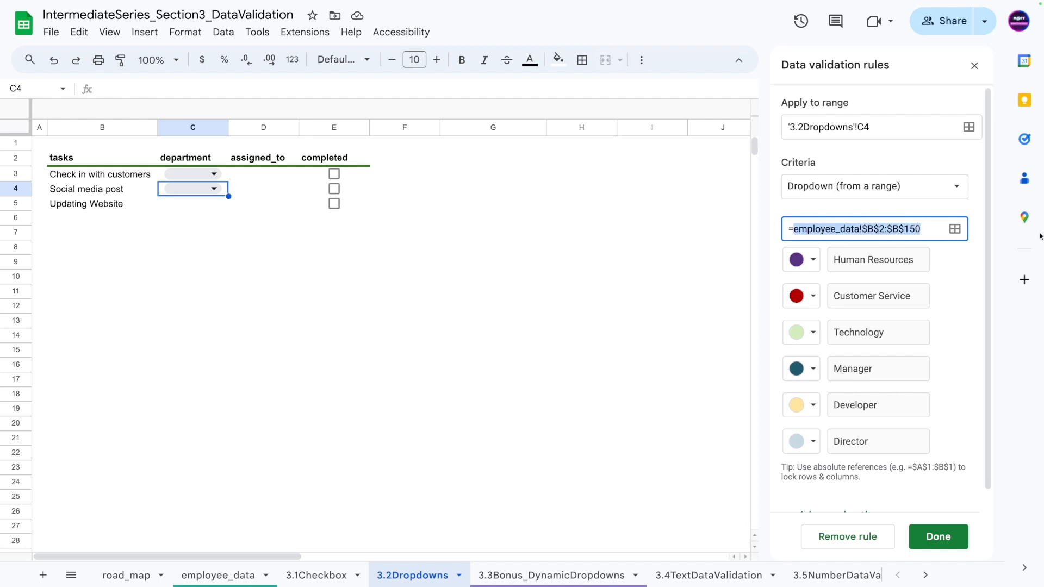
type("R:R")
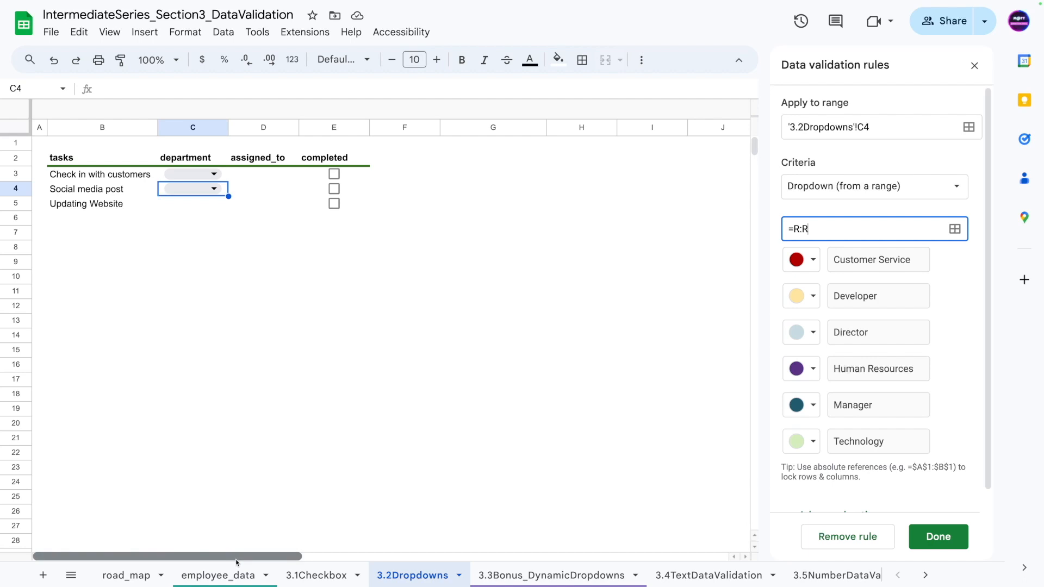
Step: Wrap the SORT formula in R2 with UNIQUE so column R lists each department only once
left_click_drag(228, 556, 629, 531)
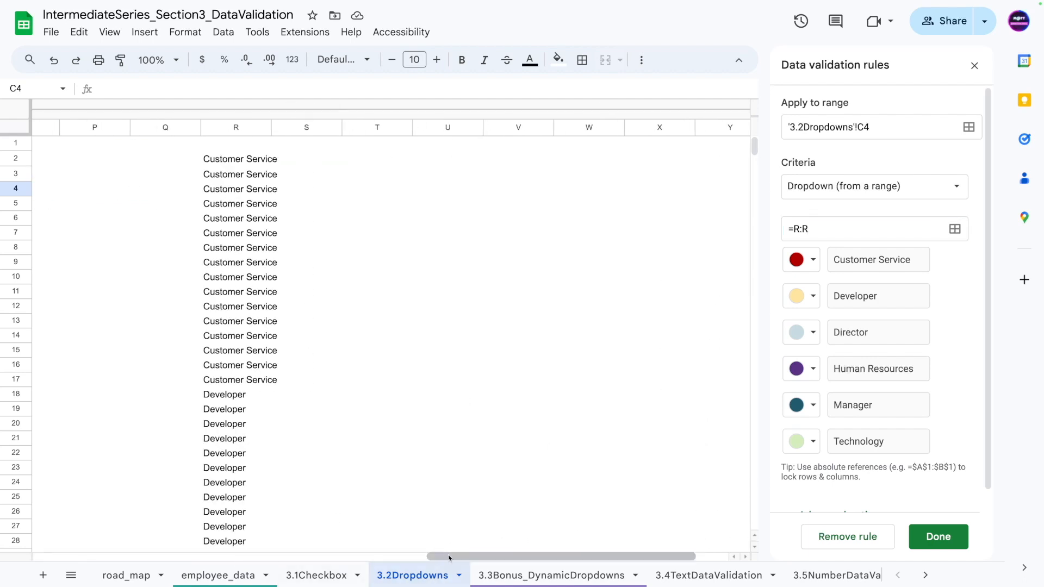
left_click_drag(448, 555, 419, 554)
left_click(288, 159)
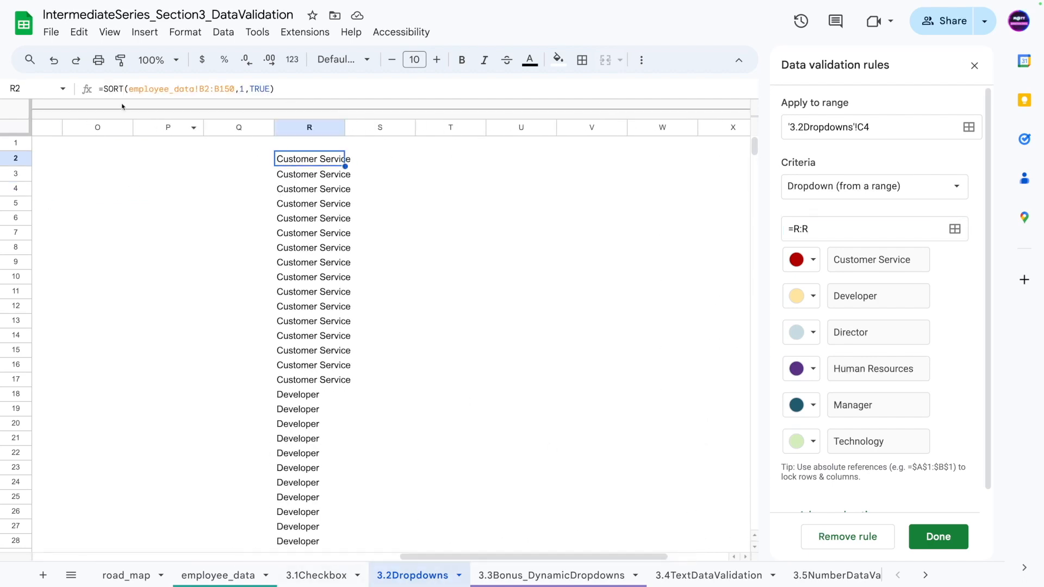
left_click(103, 89)
type("UNIQUE(")
type(")")
key("Return")
left_click(254, 221)
left_click_drag(288, 159, 302, 236)
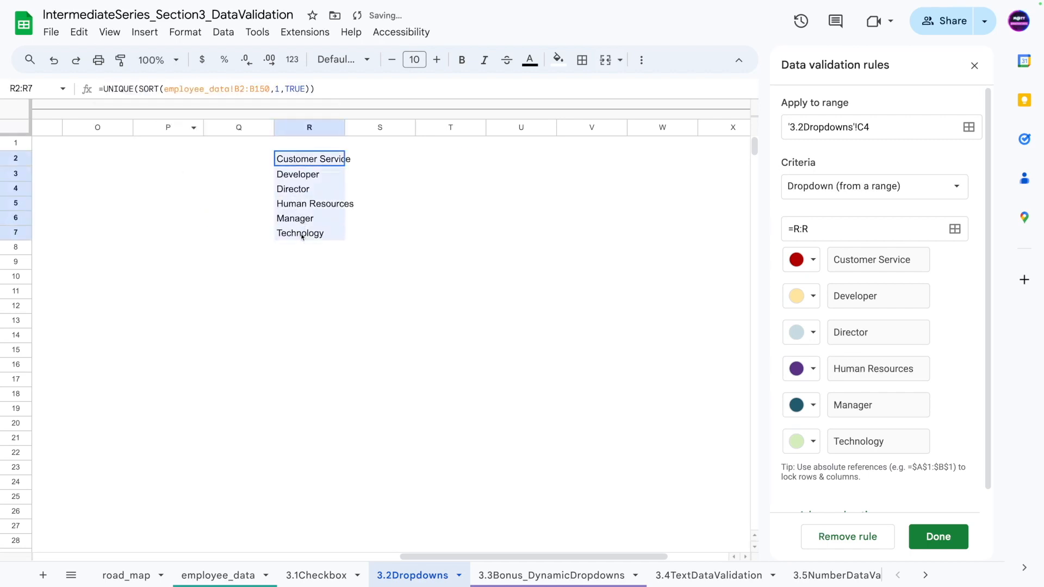
left_click_drag(430, 556, 387, 522)
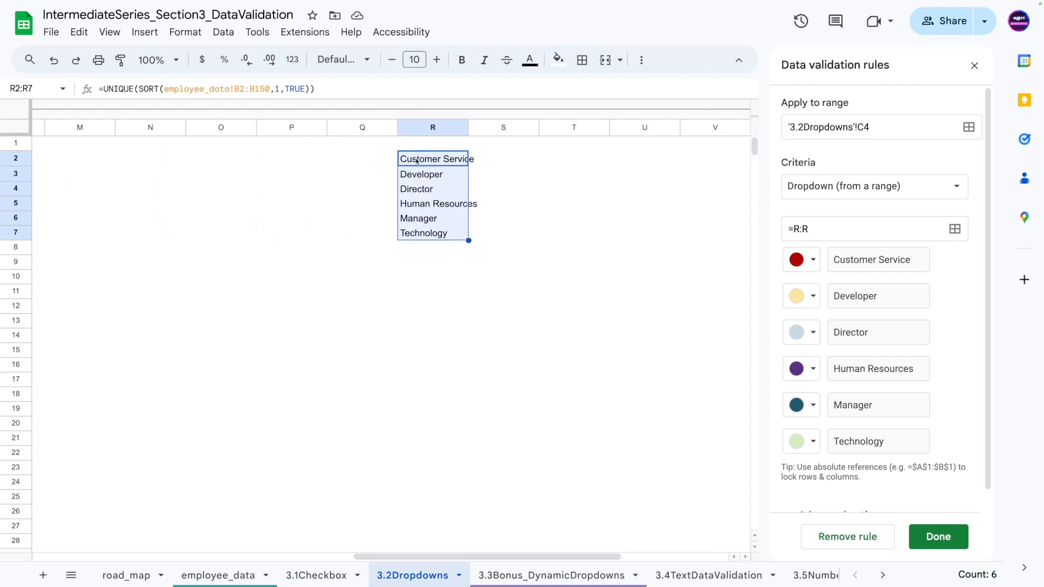
Step: Try =R2:R and a picked R1 reference as the C4 rule's source range, and clear the field
left_click(429, 145)
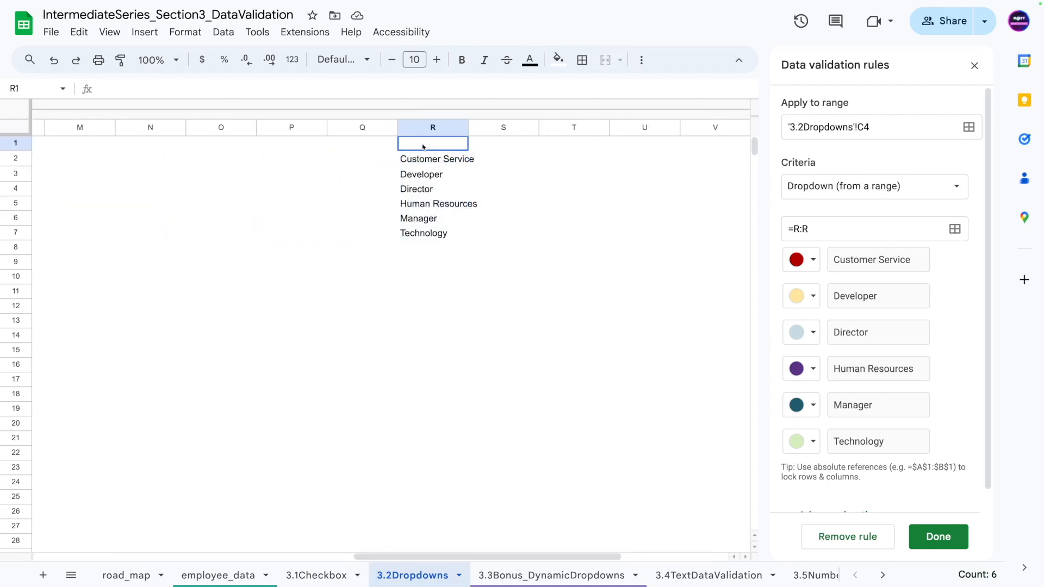
left_click(798, 229)
type("2")
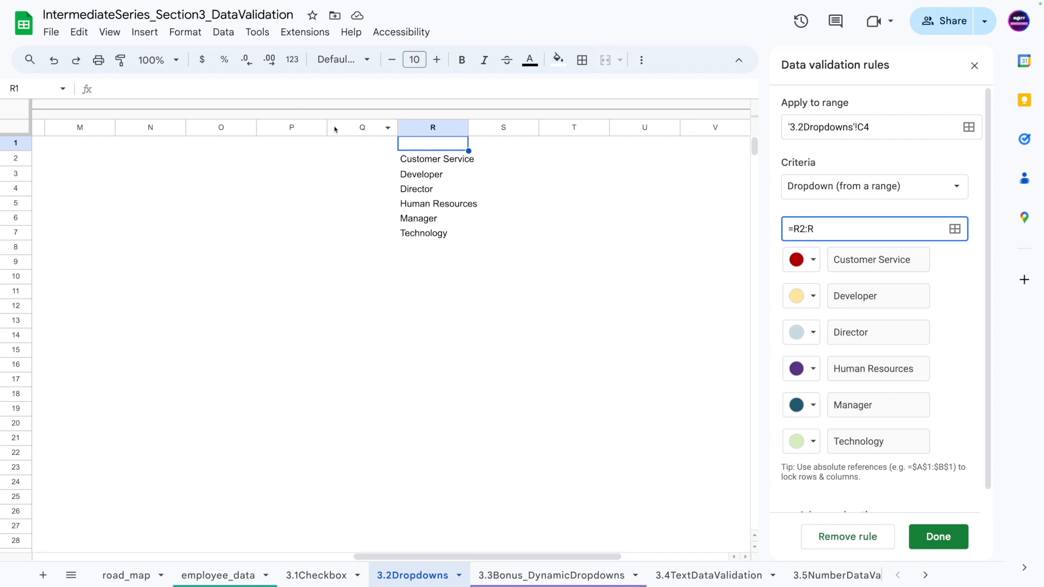
left_click(350, 179)
left_click(426, 146)
left_click(606, 339)
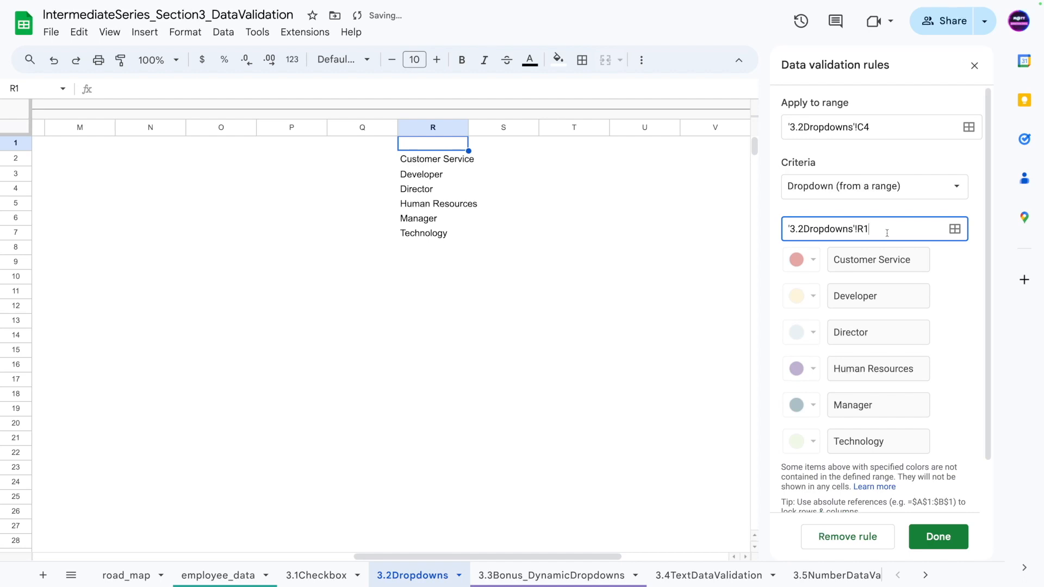
triple_click(860, 223)
key("BackSpace")
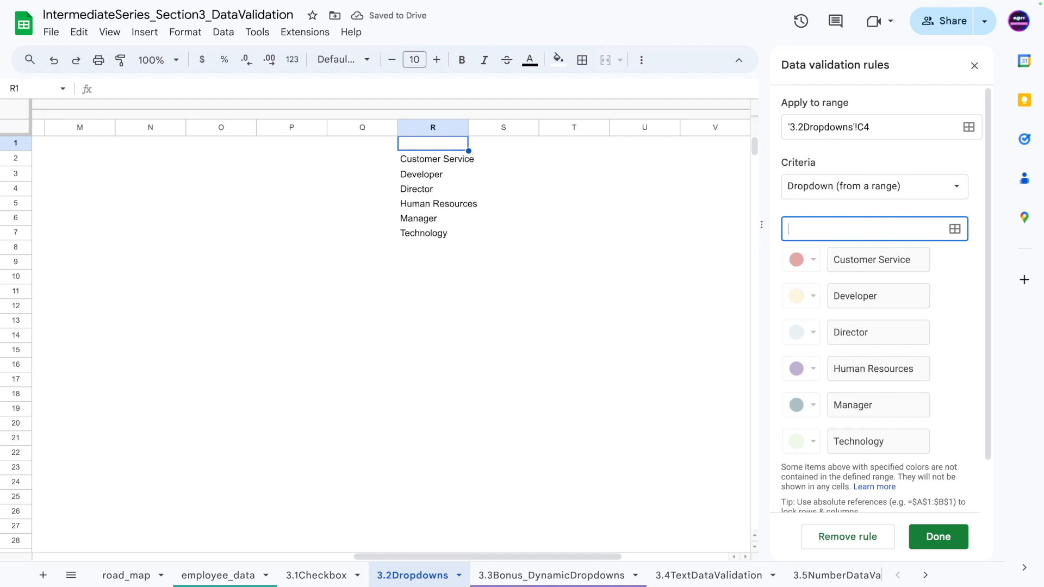
Step: Select R2:R1000 on the 3.2Dropdowns sheet as the source range of the C4 dropdown rule
left_click(954, 228)
left_click(420, 162)
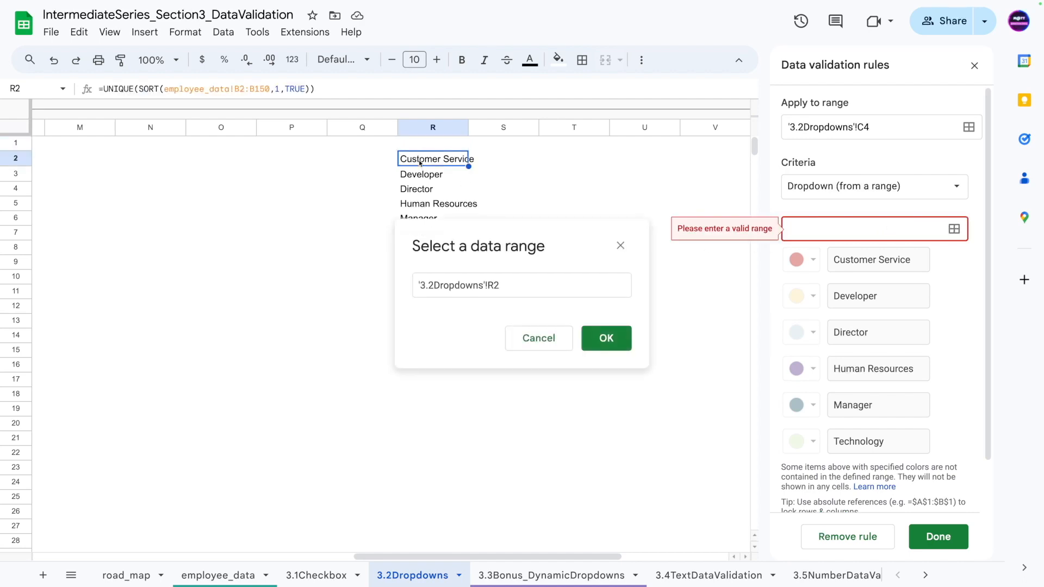
key("ctrl+shift+Down")
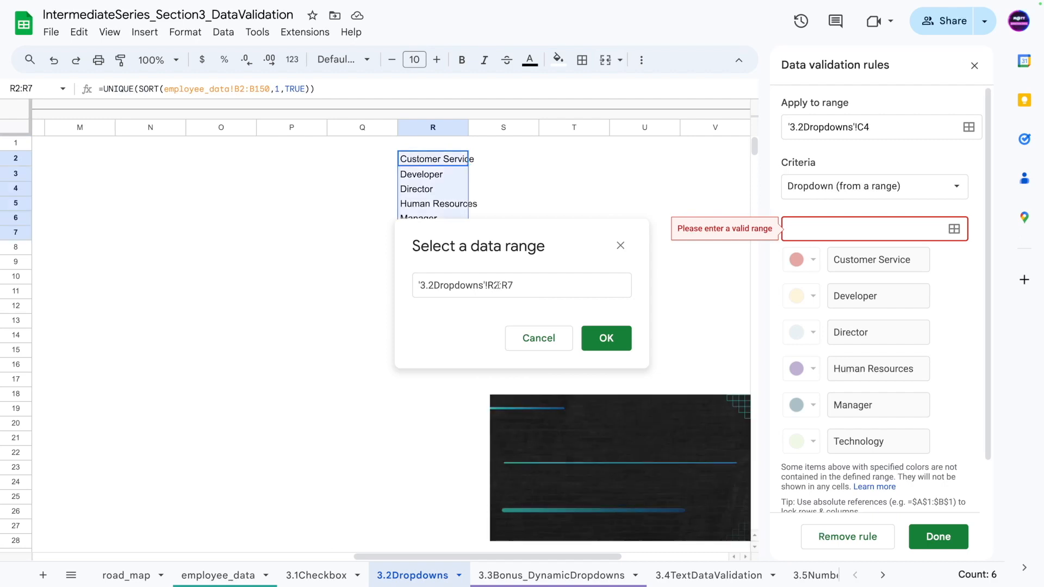
key("ctrl+shift+Down")
key("Return")
Step: Enter the header Dropdown_Data_Sorted in R1 above the department list and make it bold
scroll(461, 174, "up", 15)
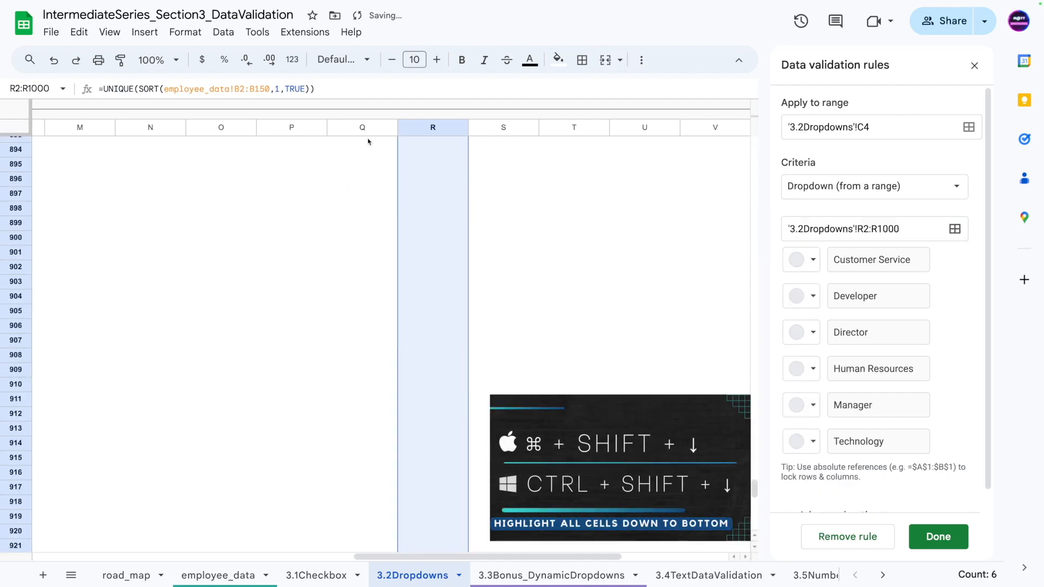
left_click(451, 171)
key("ctrl+Up")
key("ctrl+Up")
key("ctrl+Up")
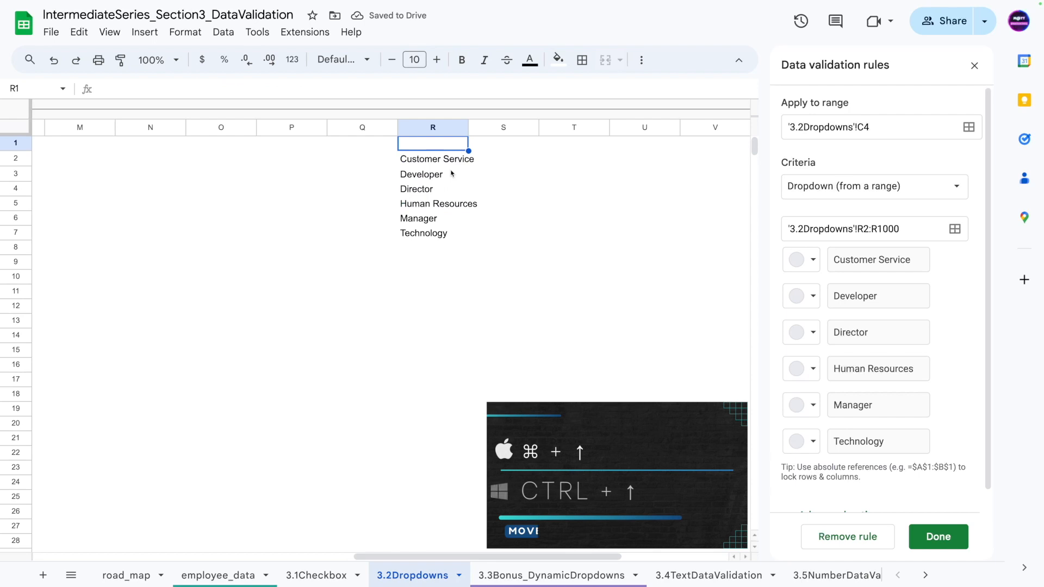
key("Return")
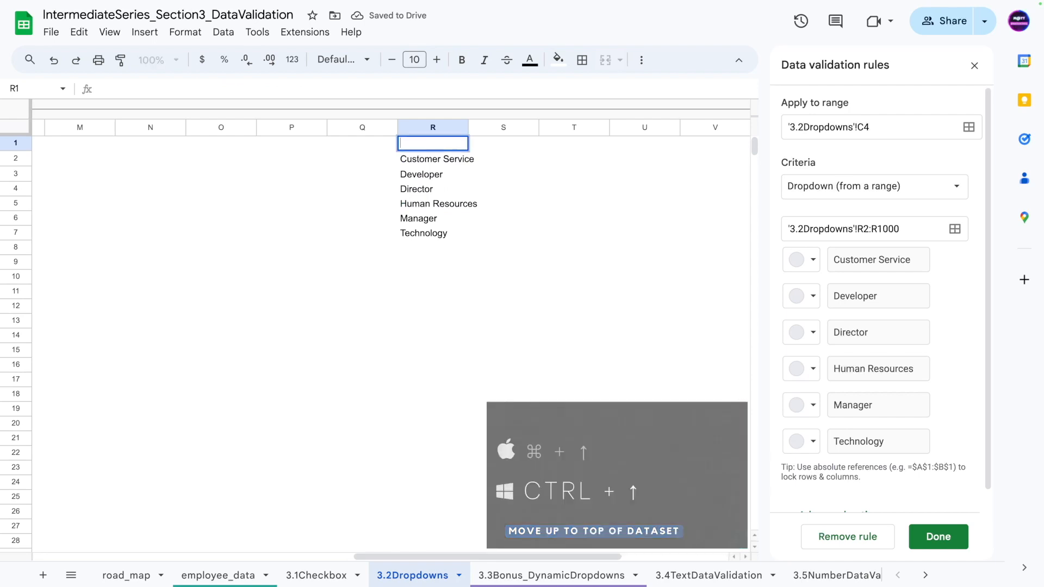
type("Dr")
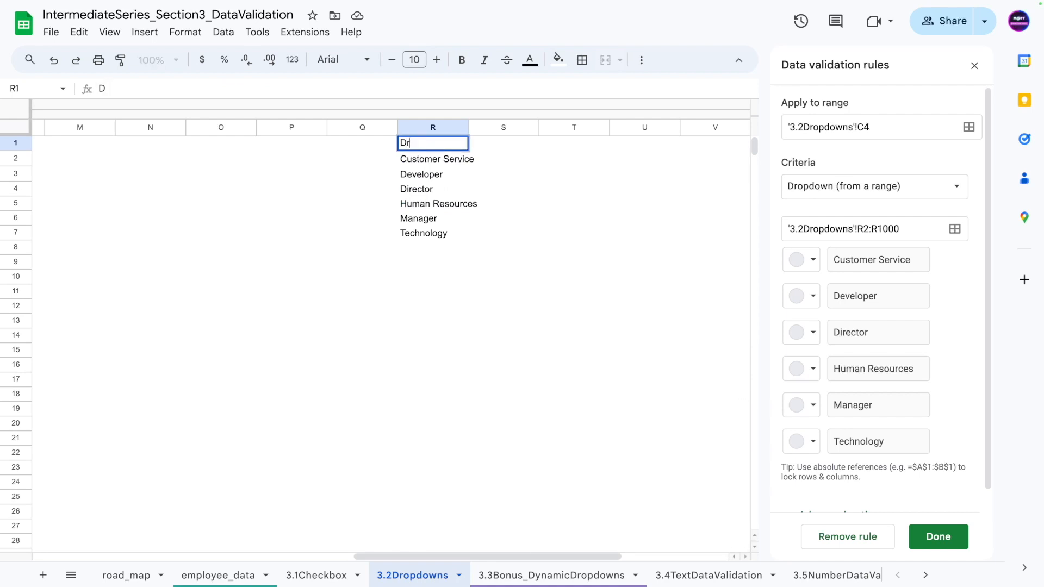
type("opdown_Data_Sorted")
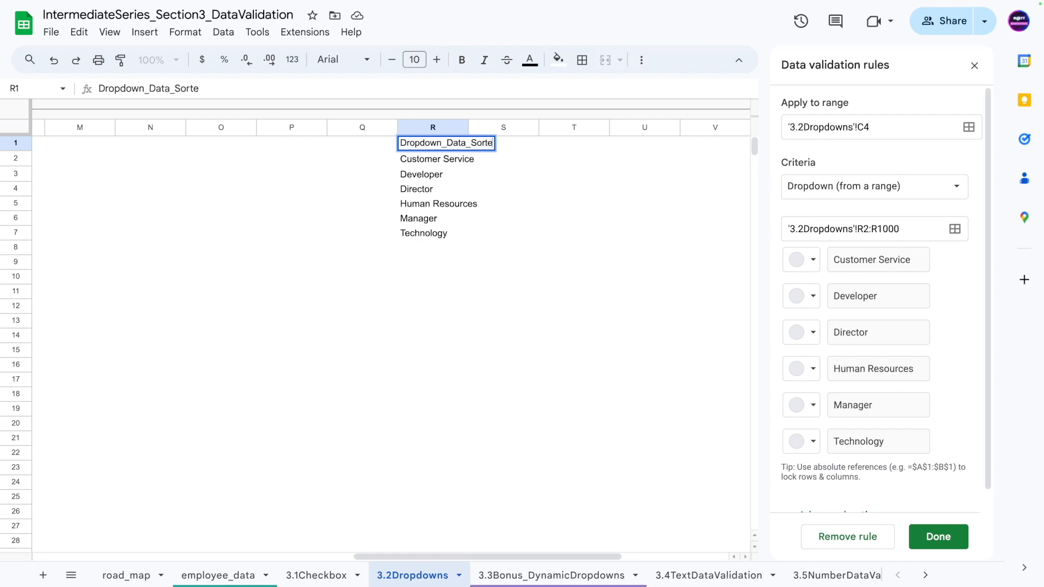
key("Return")
key("Left")
key("Up")
key("Right")
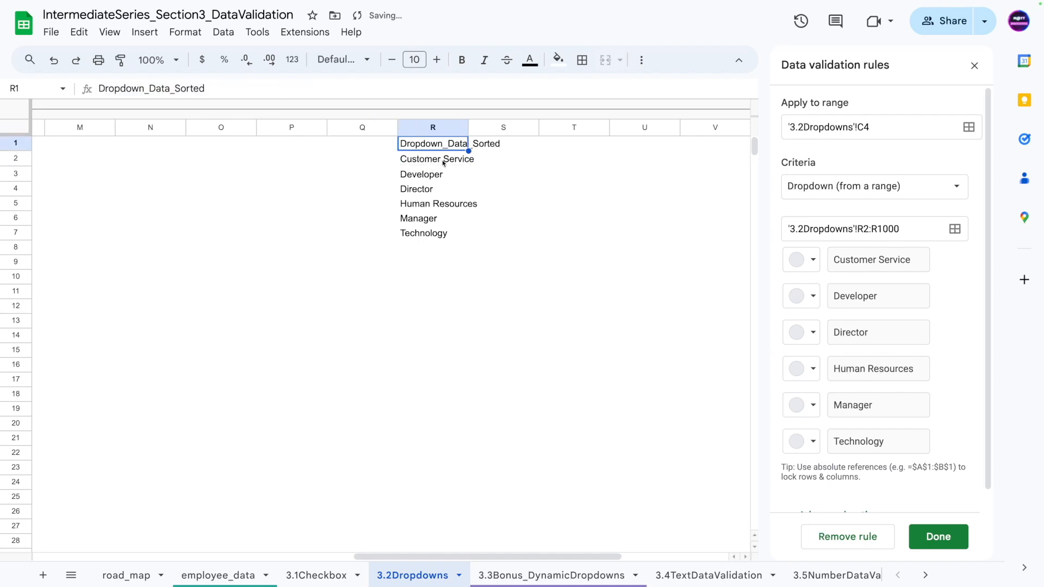
key("ctrl+b")
Step: Return to the task table and open the C4 dropdown to check the order of its options
left_click(362, 176)
left_click_drag(405, 164, 409, 220)
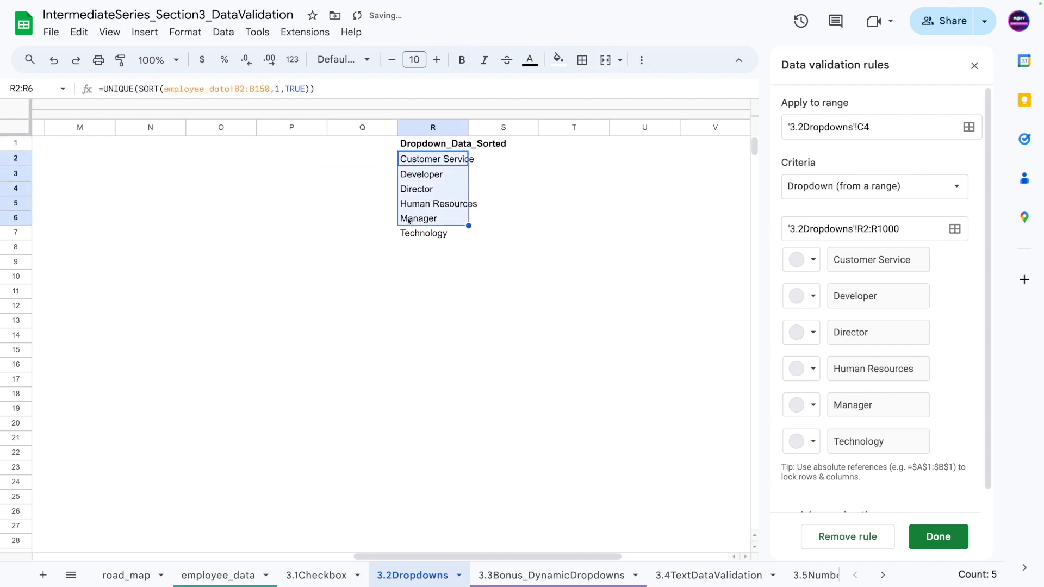
key("ctrl+Down")
key("Left")
key("Left")
key("Left")
key("Left")
key("Left")
key("Left")
key("Left")
key("Left")
key("Left")
key("Left")
key("Left")
key("Left")
key("Left")
key("Left")
key("Left")
key("Left")
key("Left")
left_click(209, 189)
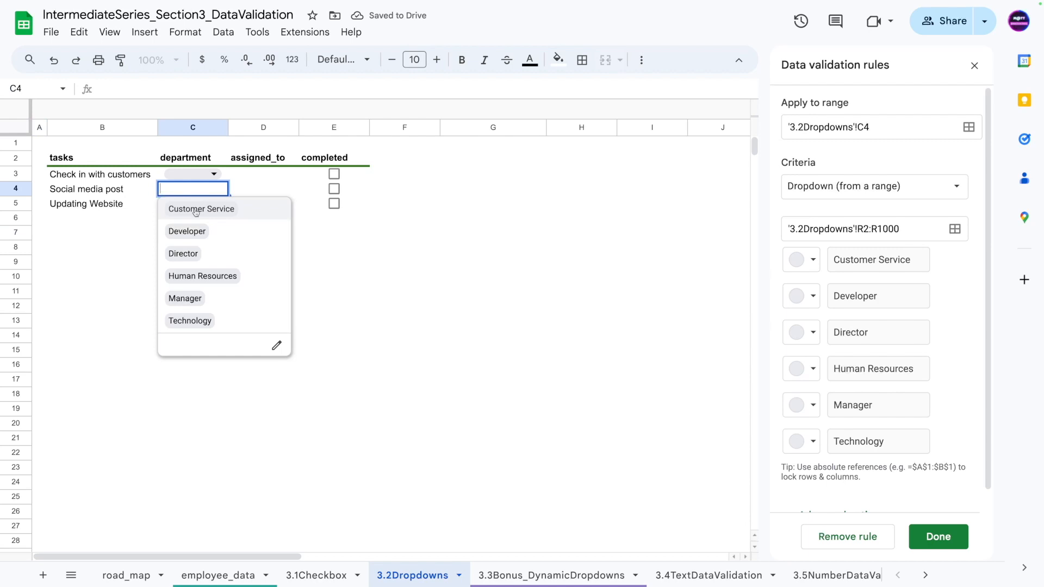
left_click(121, 248)
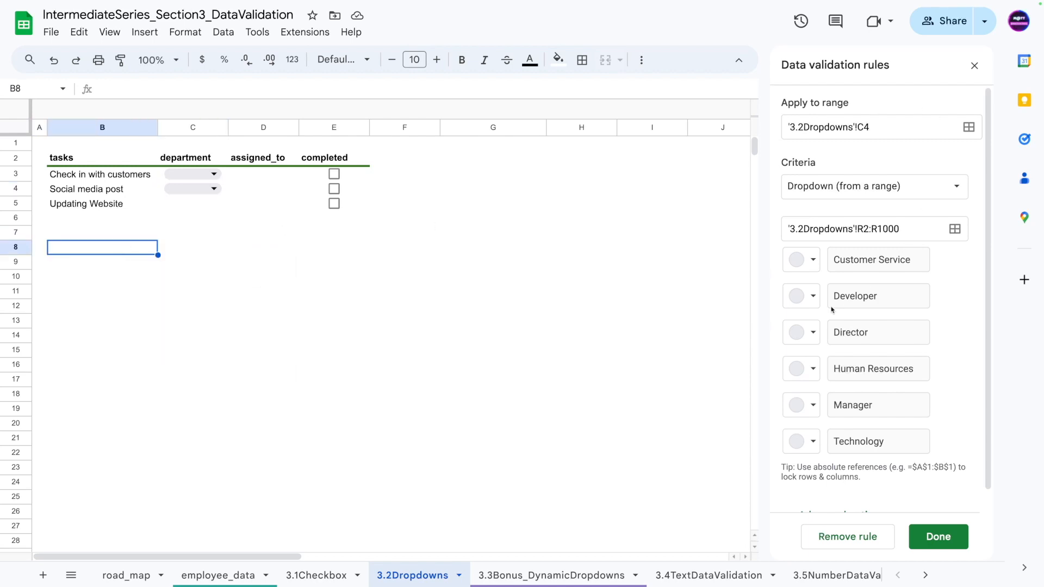
Step: Color the Customer Service option dark red and the Technology option dark teal in the C4 rule, and save the rule
scroll(846, 380, "down", 1)
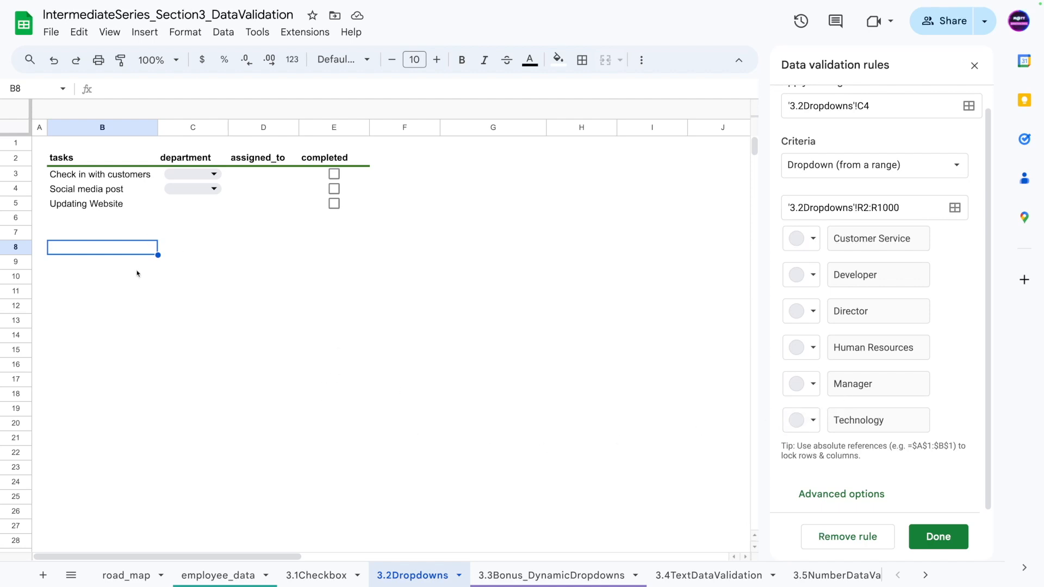
key("Right")
key("Up")
key("Up")
key("Up")
key("Up")
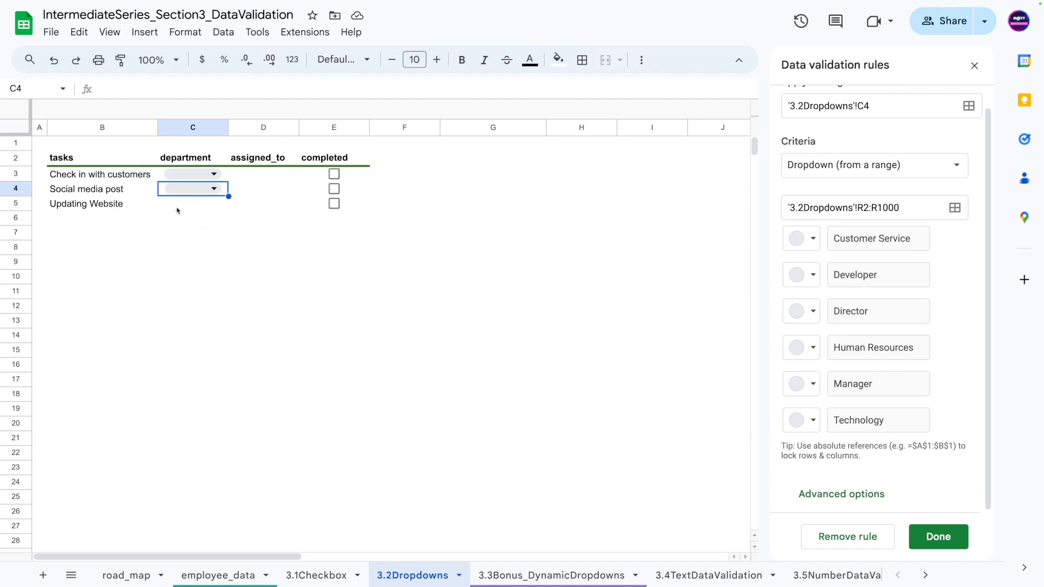
left_click(797, 239)
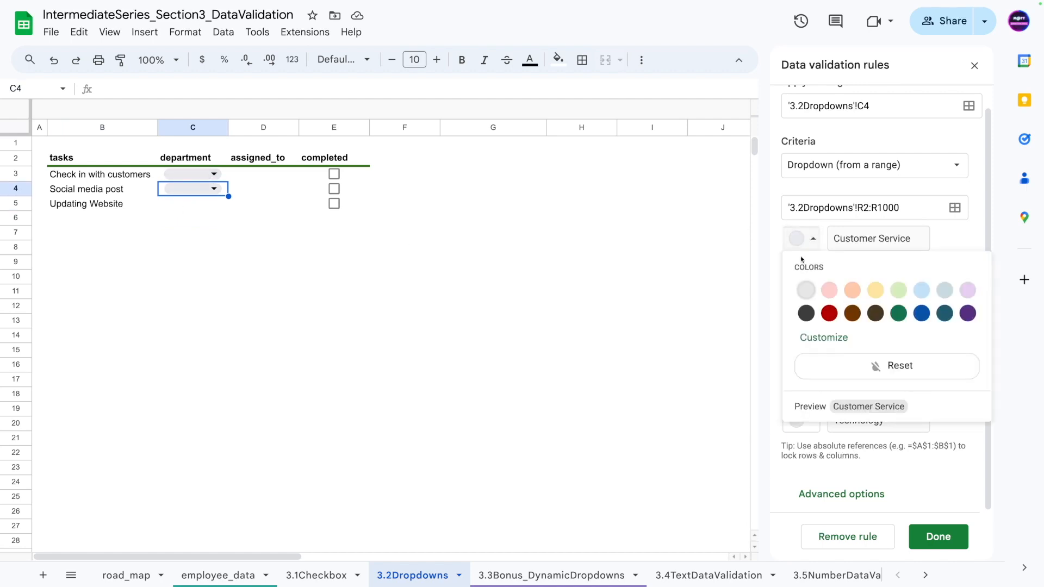
left_click(829, 314)
left_click(799, 420)
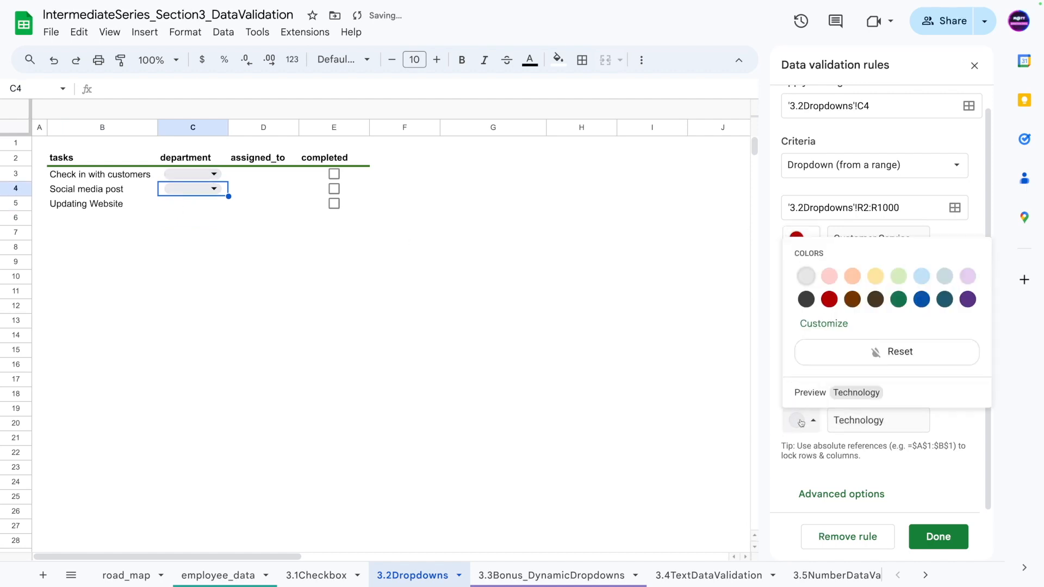
left_click(945, 299)
left_click(933, 539)
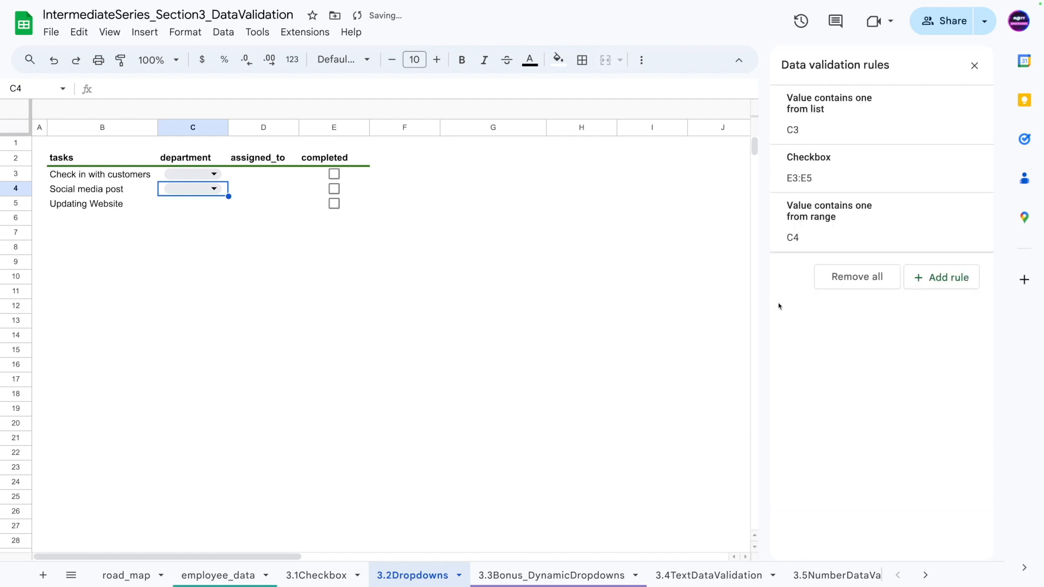
Step: Copy the C4 department dropdown and paste it into C3 and C5
left_click(138, 262)
key("super+Up")
key("Up")
key("Right")
key("ctrl+c")
key("Up")
key("ctrl+v")
key("Down")
key("Down")
key("ctrl+v")
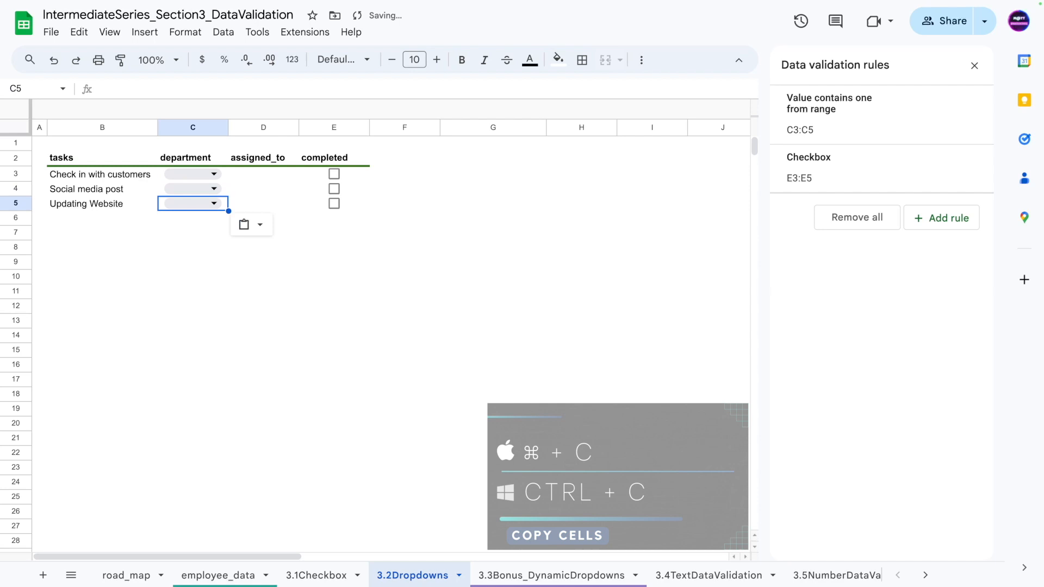
Step: Open the C3:C5 validation rule to view its range and option colors, and check the department dropdowns in the task table
left_click(843, 121)
scroll(817, 362, "down", 1)
left_click(263, 276)
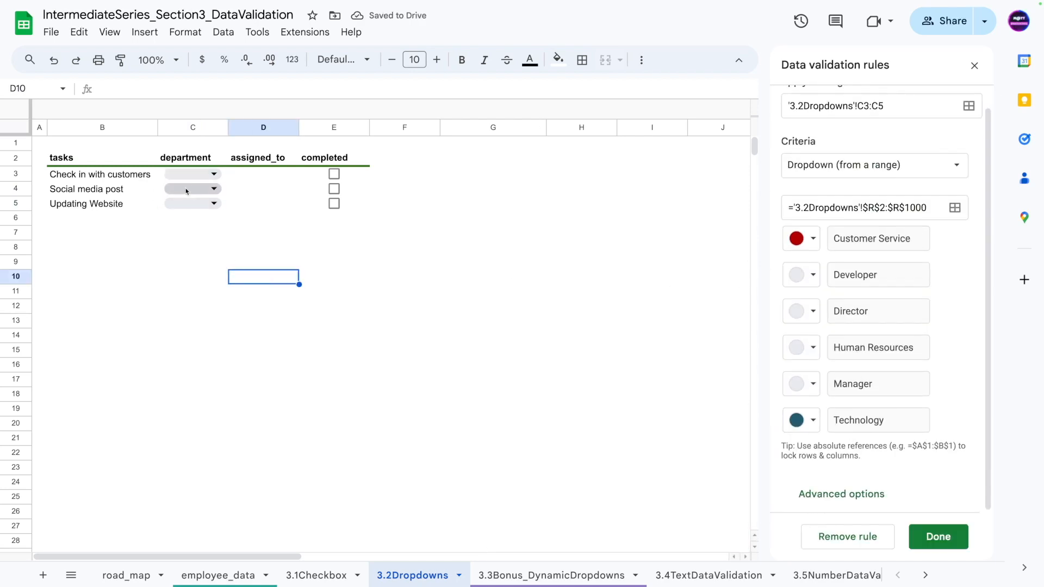
double_click(191, 200)
left_click(126, 250)
left_click(180, 175)
left_click(143, 275)
left_click(201, 188)
left_click(90, 246)
Step: Copy the C5 department dropdown and paste it into every cell below, C6:C1000
key("Up")
key("Up")
key("Right")
key("Up")
key("Left")
key("Down")
key("Right")
key("Up")
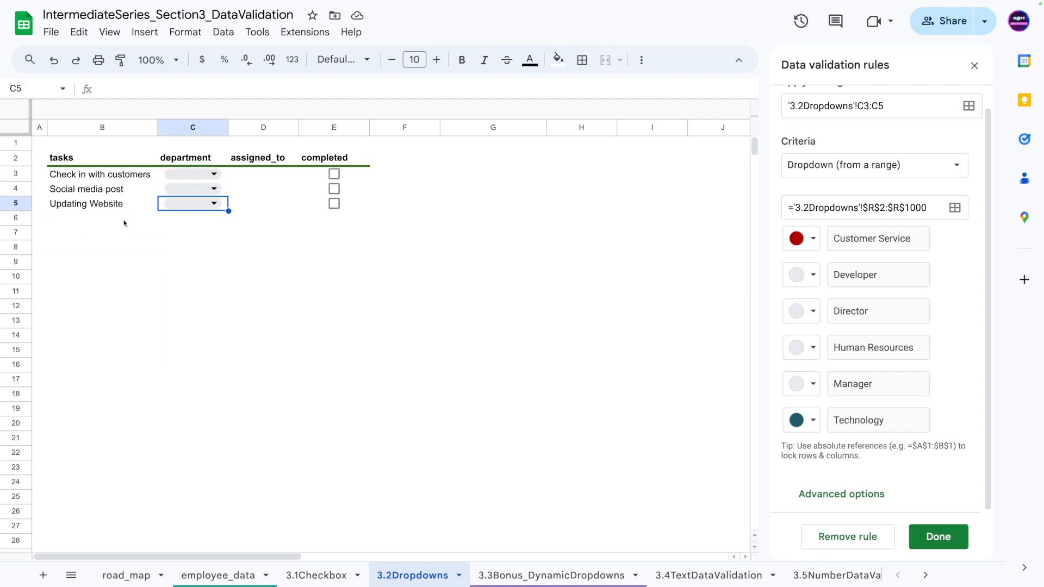
key("ctrl+c")
key("Down")
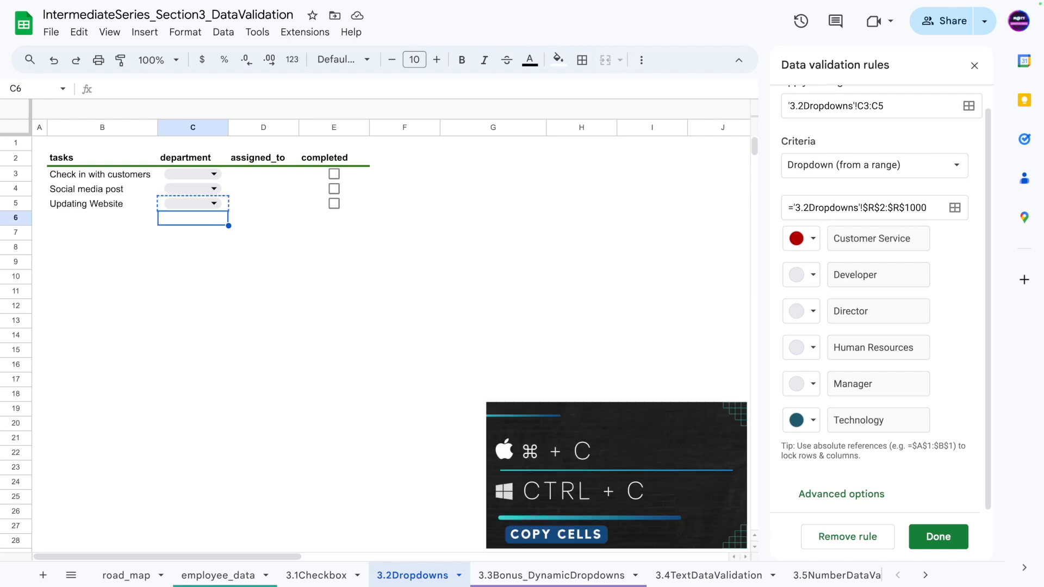
key("ctrl+shift+Down")
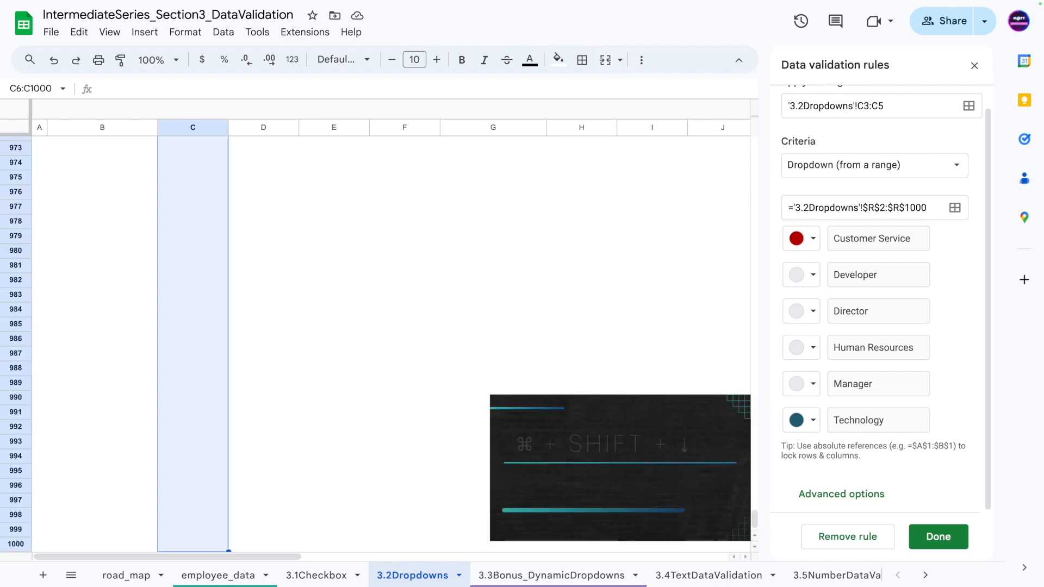
key("ctrl+v")
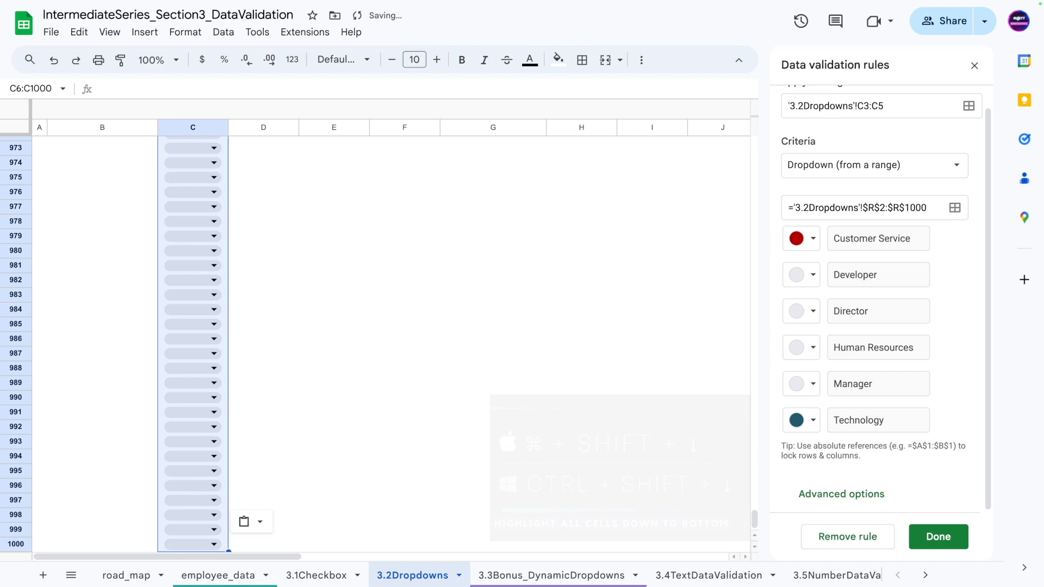
Step: Examine the department column down to the last row and return to the task table
key("Down")
key("ctrl+Down")
key("Return")
key("Return")
key("Left")
key("Right")
key("Delete")
key("Left")
key("ctrl+Up")
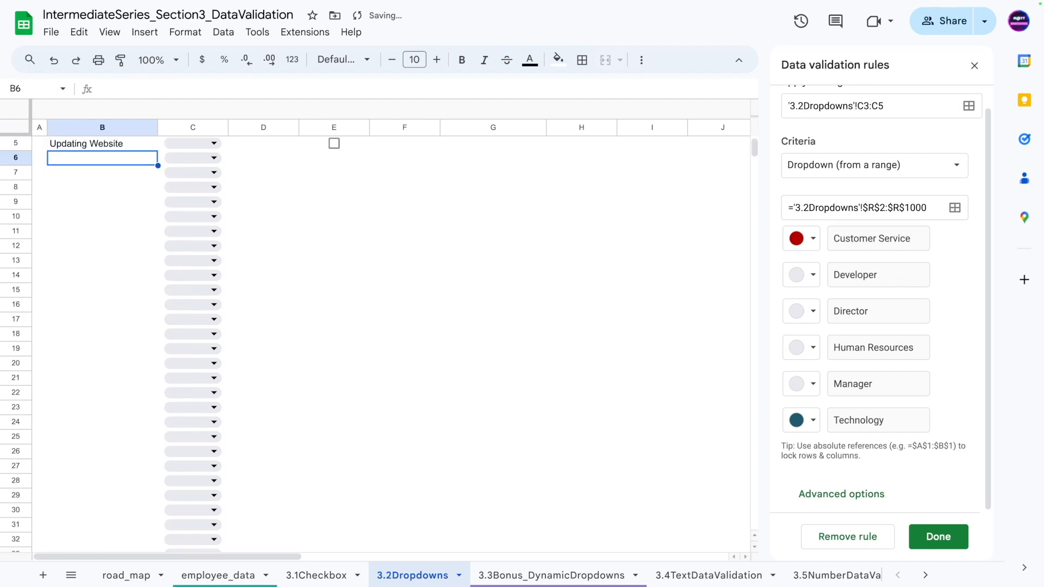
key("ctrl+Up")
key("ctrl+Up")
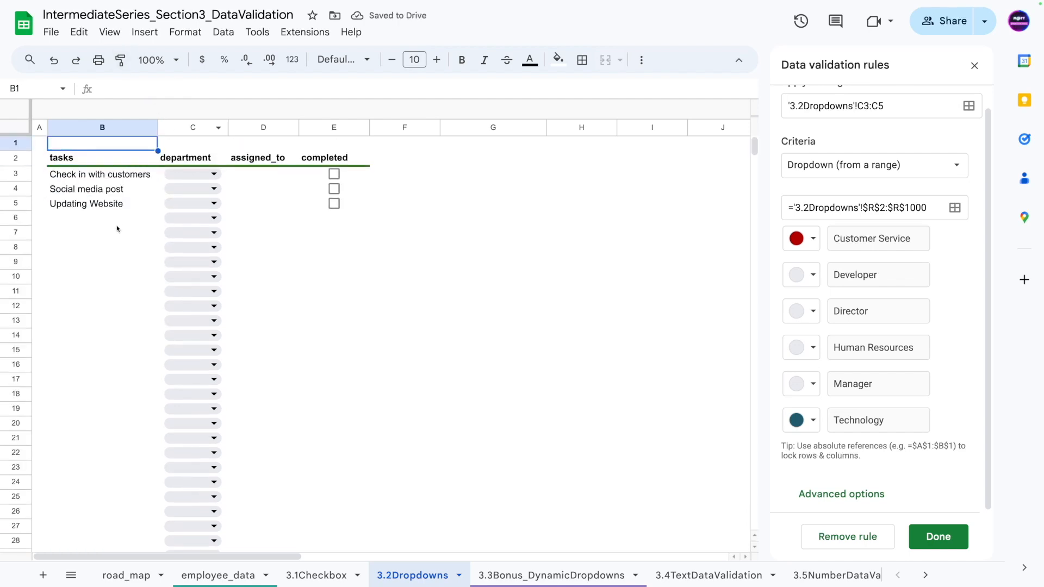
left_click(93, 223)
scroll(109, 335, "down", 20)
scroll(108, 329, "up", 20)
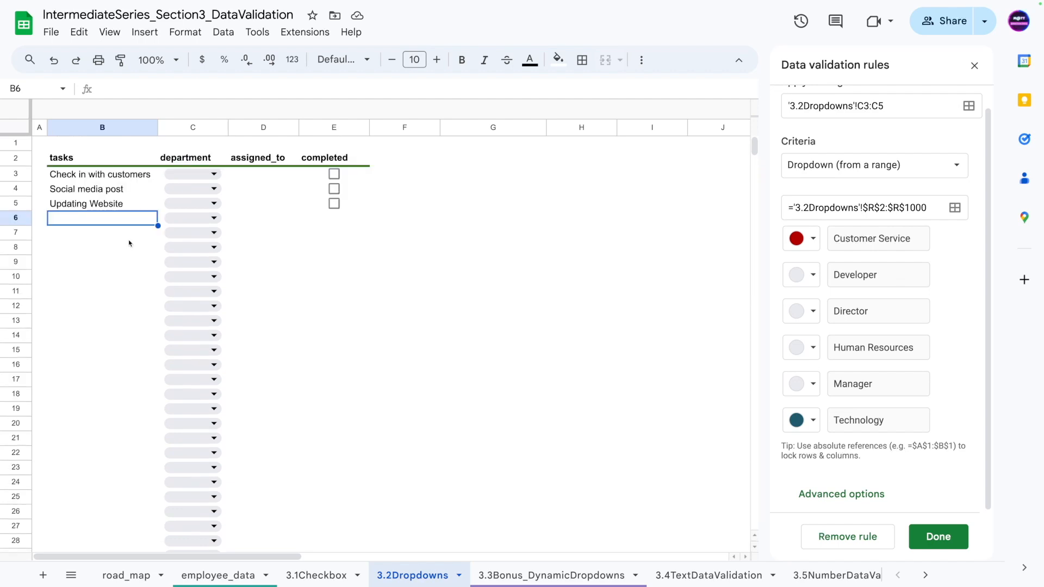
Step: Widen the department column and choose Technology as the department for the first task in C3
left_click_drag(228, 127, 346, 126)
left_click(180, 176)
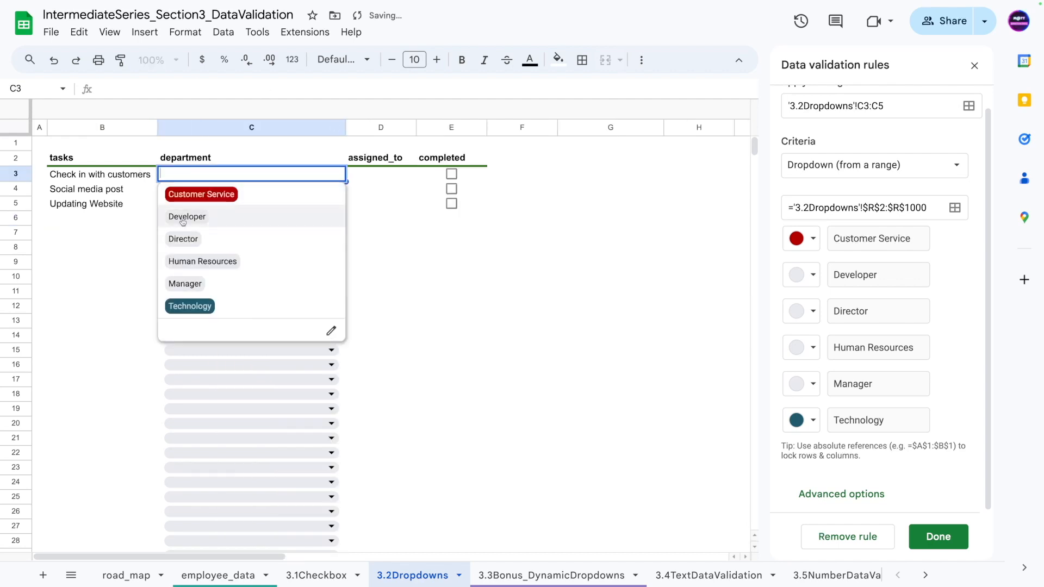
left_click(188, 305)
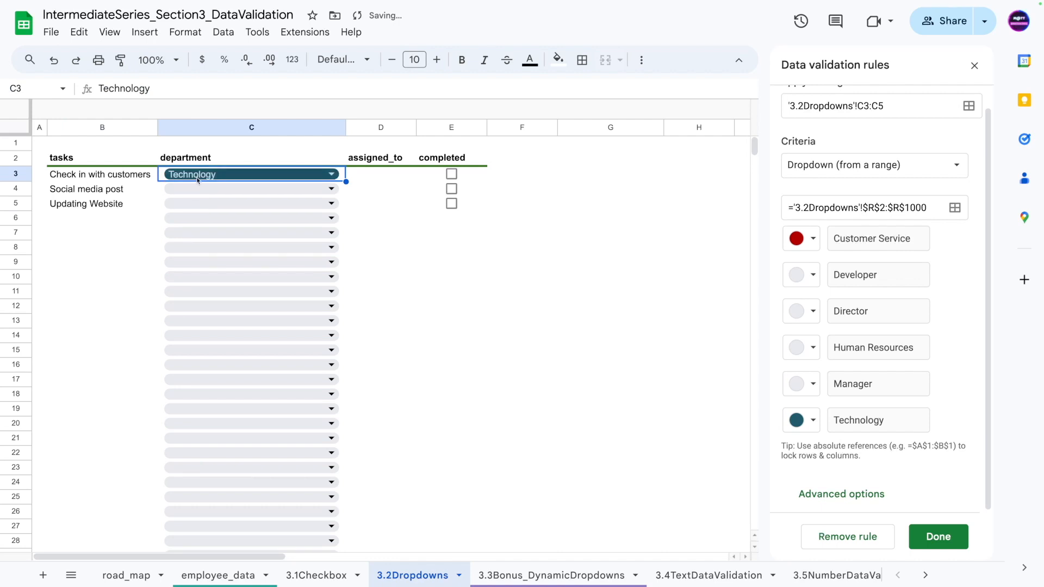
Step: Change the C3 department to Customer Service and narrow the department column to fit its text
left_click(228, 174)
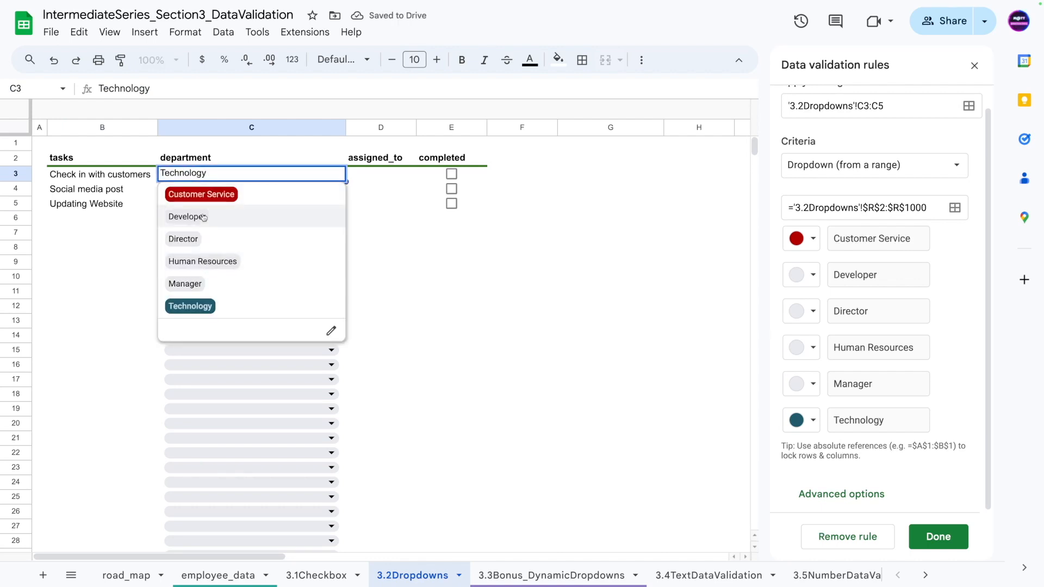
left_click(201, 194)
left_click(83, 248)
left_click_drag(345, 126, 277, 126)
Step: Save the department rule and add a new rule for D3 with the criteria Dropdown (from a range)
left_click(293, 175)
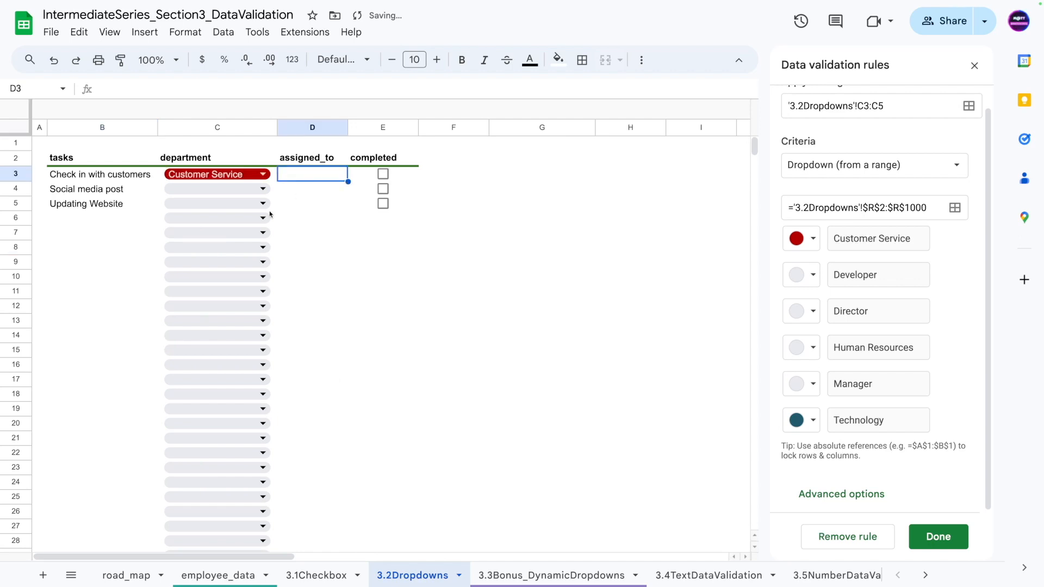
left_click(939, 537)
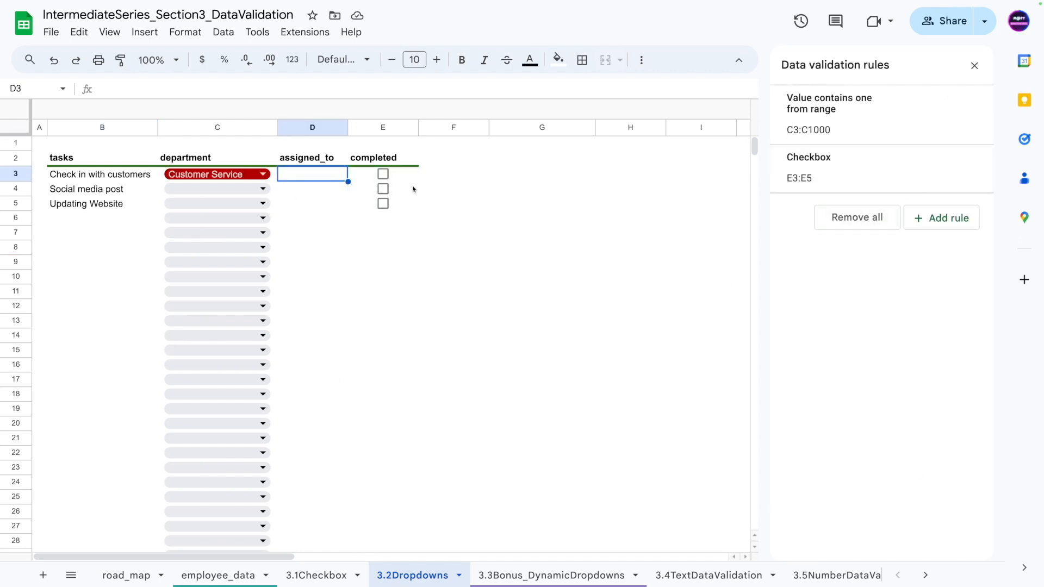
left_click(321, 220)
left_click(306, 176)
left_click(950, 218)
left_click(803, 184)
left_click(837, 212)
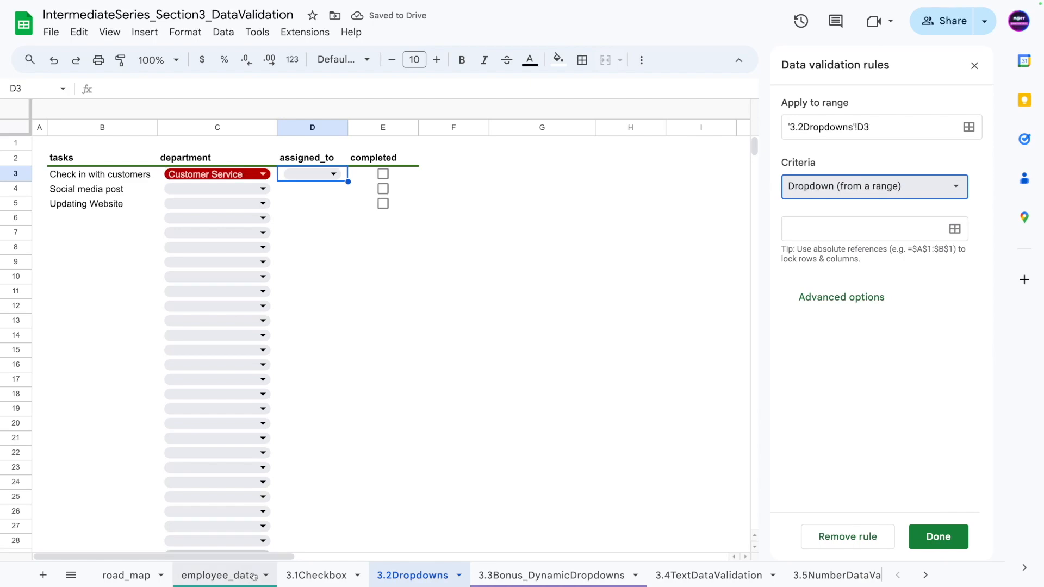
Step: Select the Name column data in employee_data and set the D3 rule's source range to C3:C
left_click(229, 577)
scroll(231, 246, "up", 20)
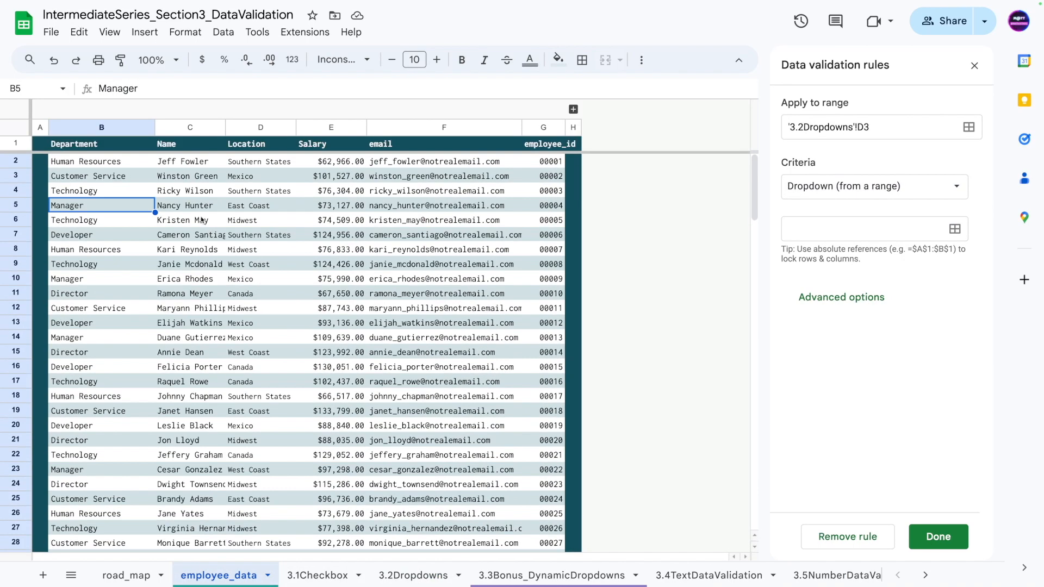
left_click(175, 164)
scroll(183, 197, "down", 20)
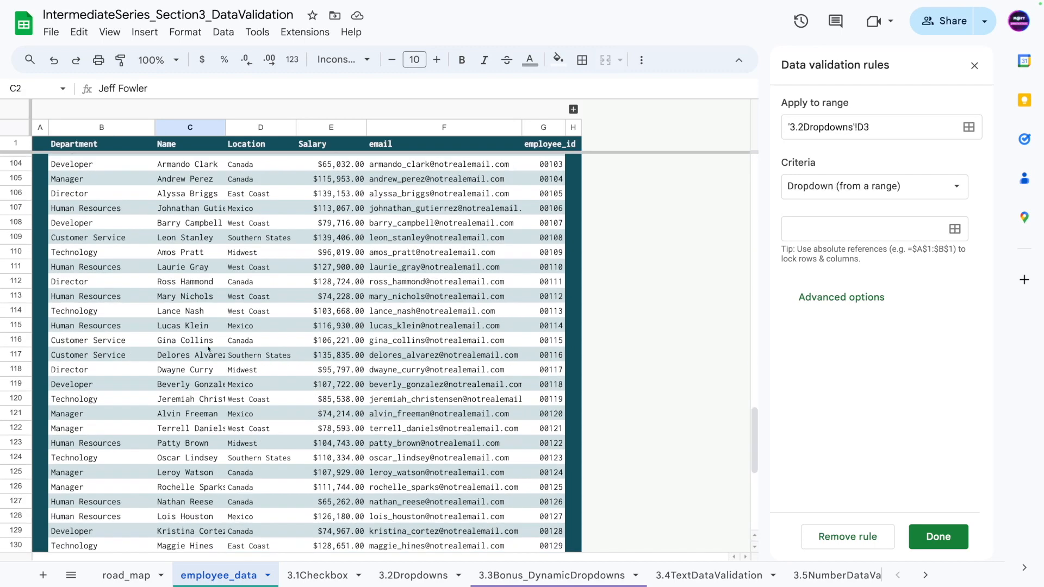
left_click(180, 495, "shift")
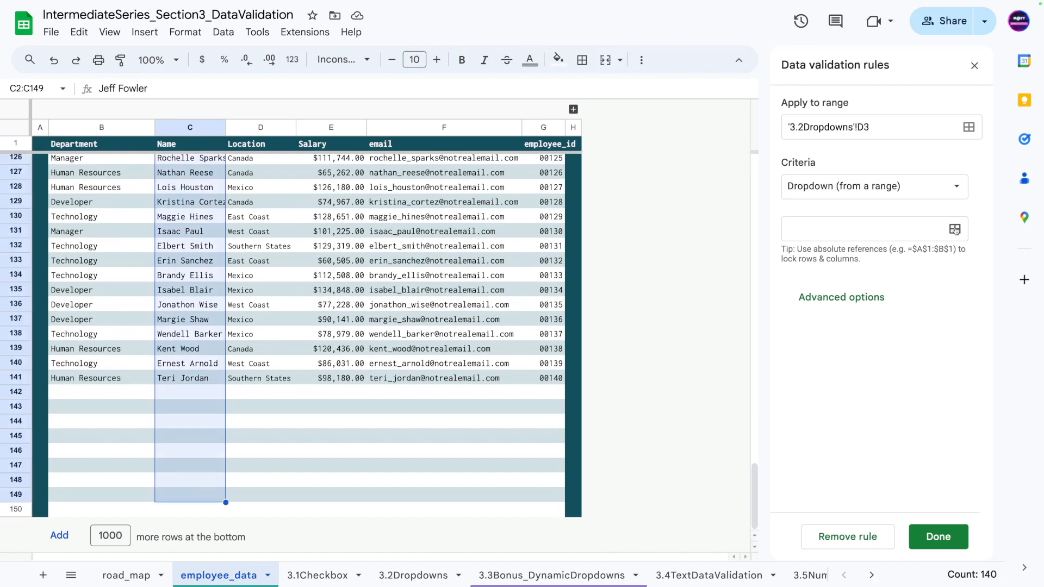
left_click(955, 228)
left_click(429, 285)
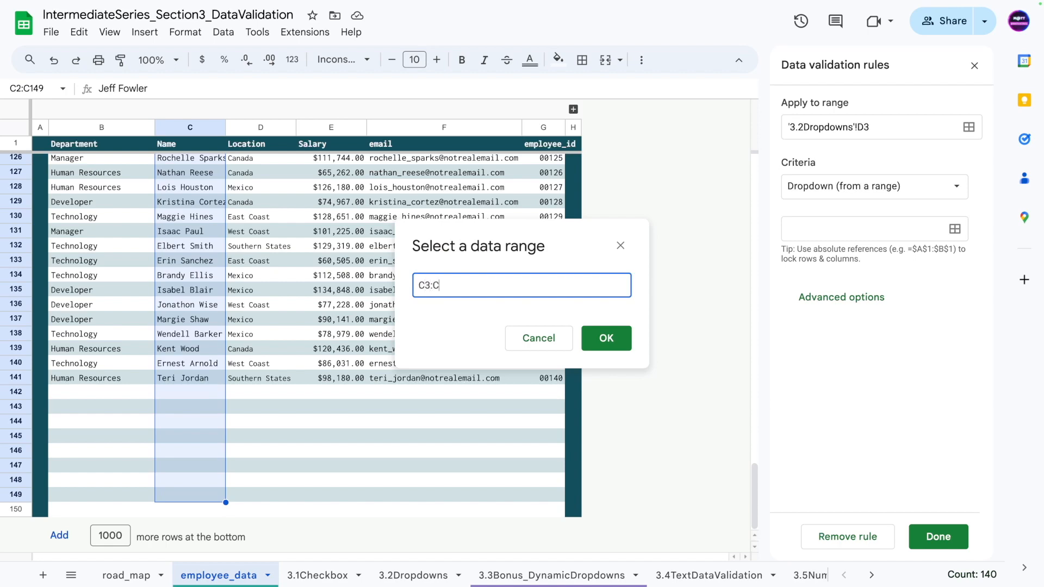
left_click(609, 340)
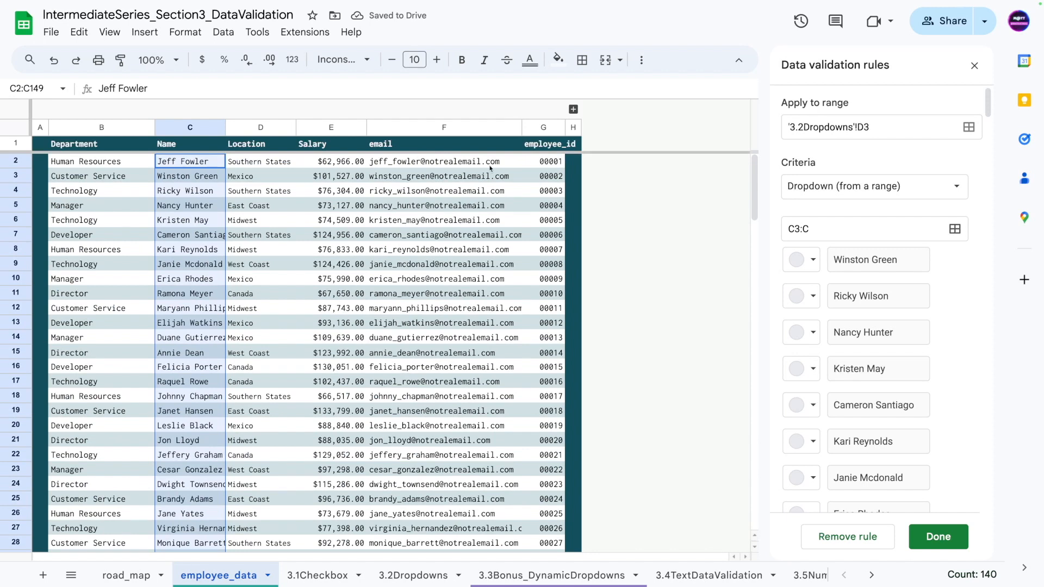
Step: Change the D3 rule's source range to C2:C and save the rule
left_click(799, 229)
key("BackSpace")
type("2")
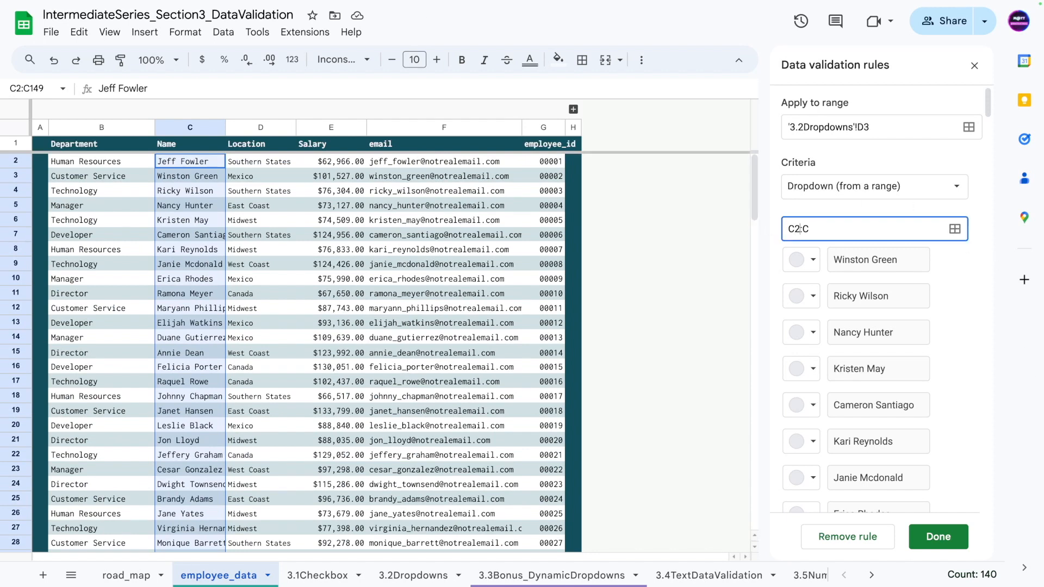
left_click(933, 536)
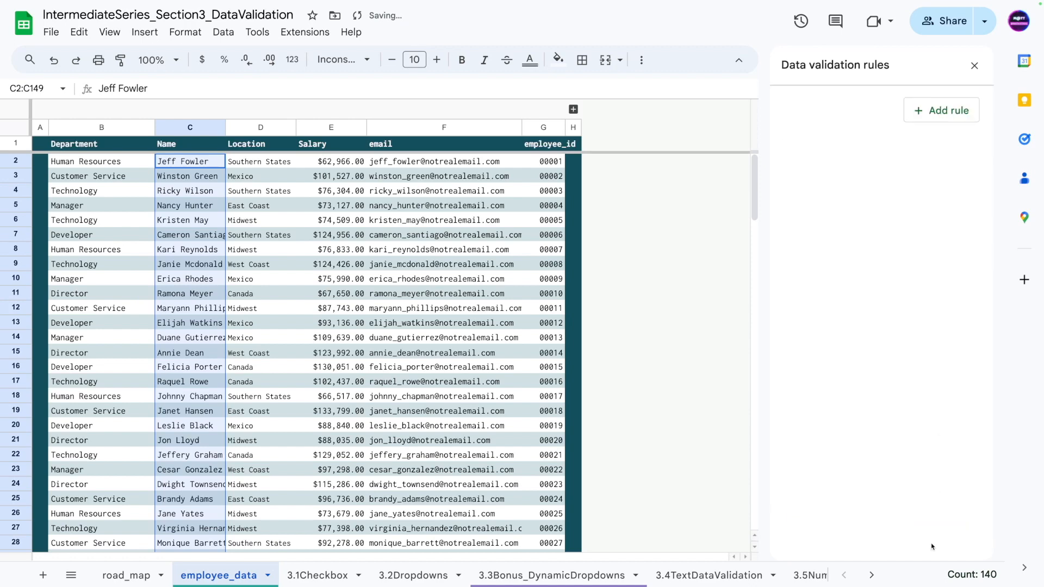
Step: Return to the 3.2Dropdowns sheet and open the D3 dropdown to check its options
left_click(312, 572)
left_click(387, 573)
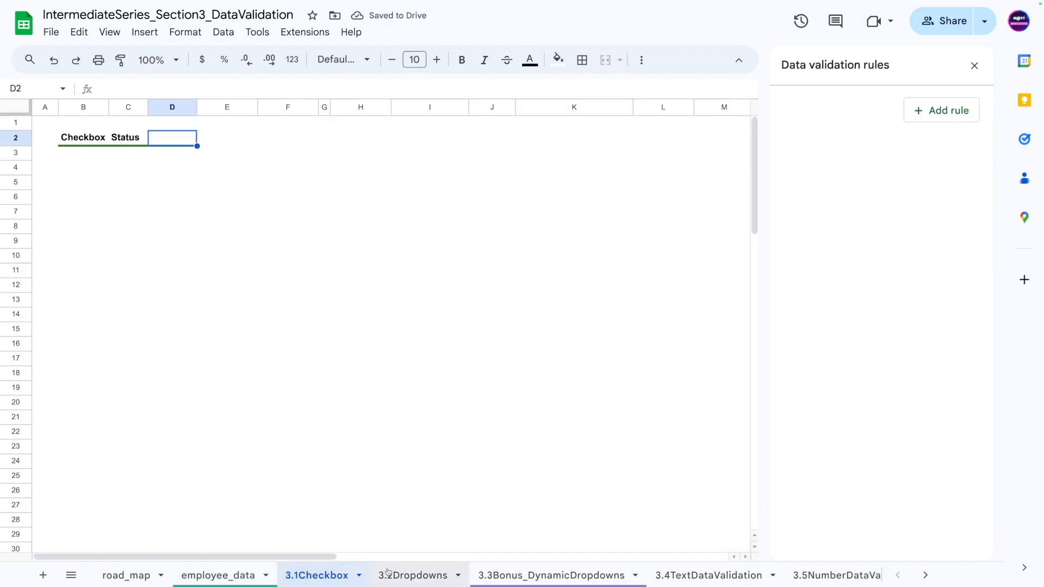
left_click(312, 174)
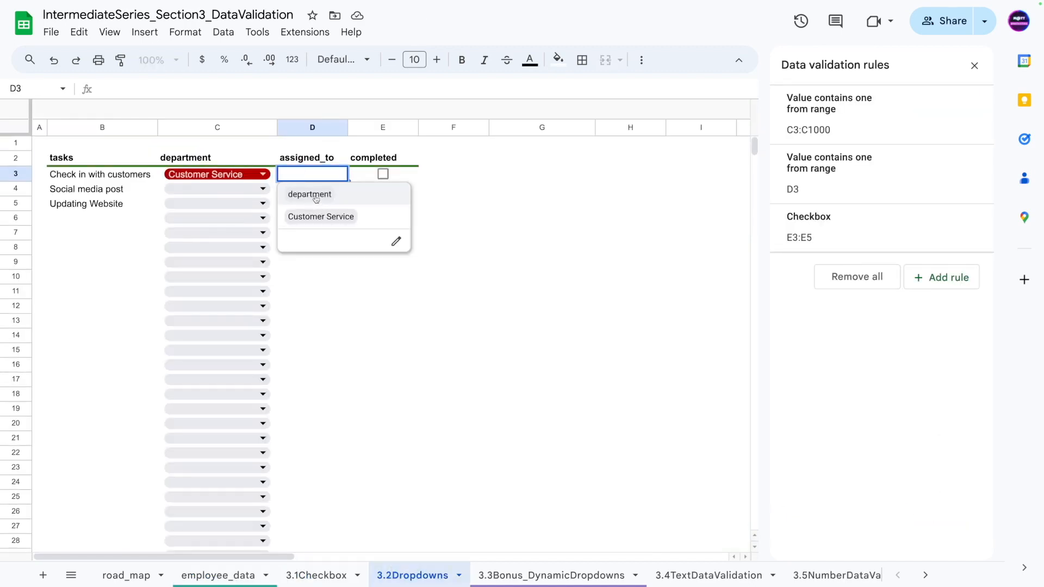
left_click(318, 322)
left_click(308, 190)
left_click(310, 174)
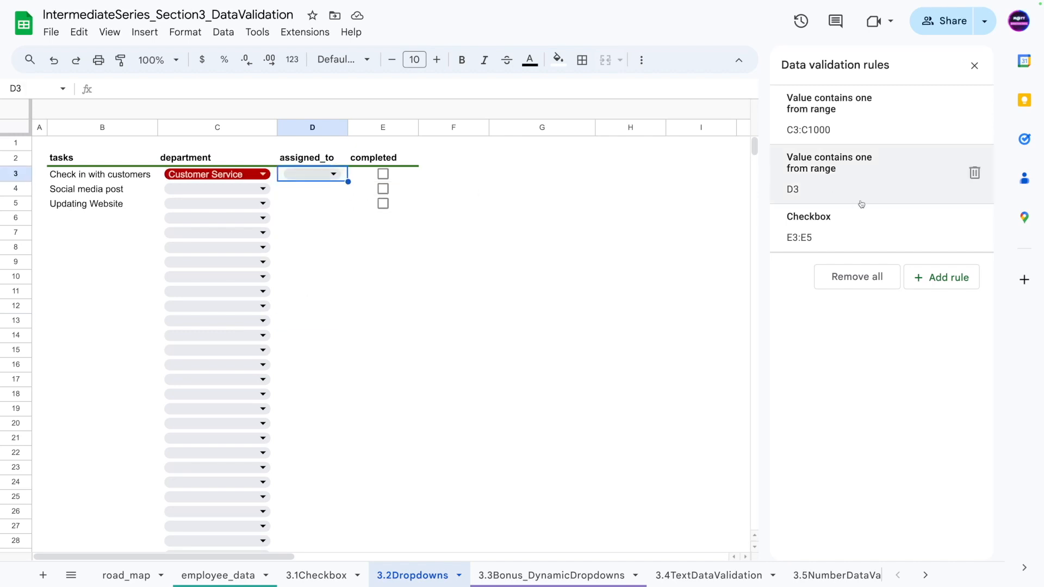
Step: Reopen the D3 rule, replace its source range with employee_data!C2:C, and save the rule
left_click(816, 186)
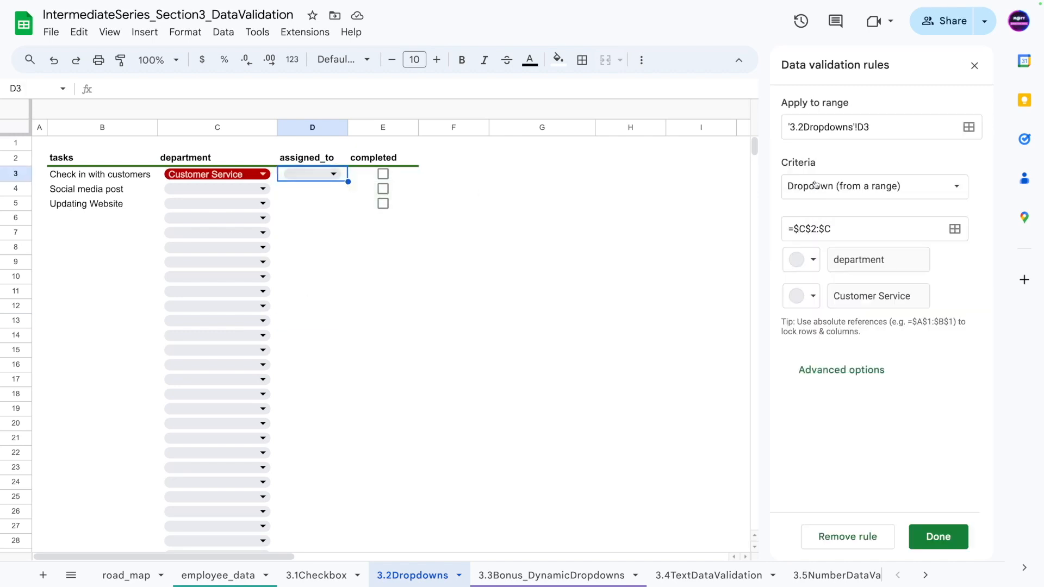
left_click(841, 231)
left_click_drag(842, 231, 780, 232)
key("BackSpace")
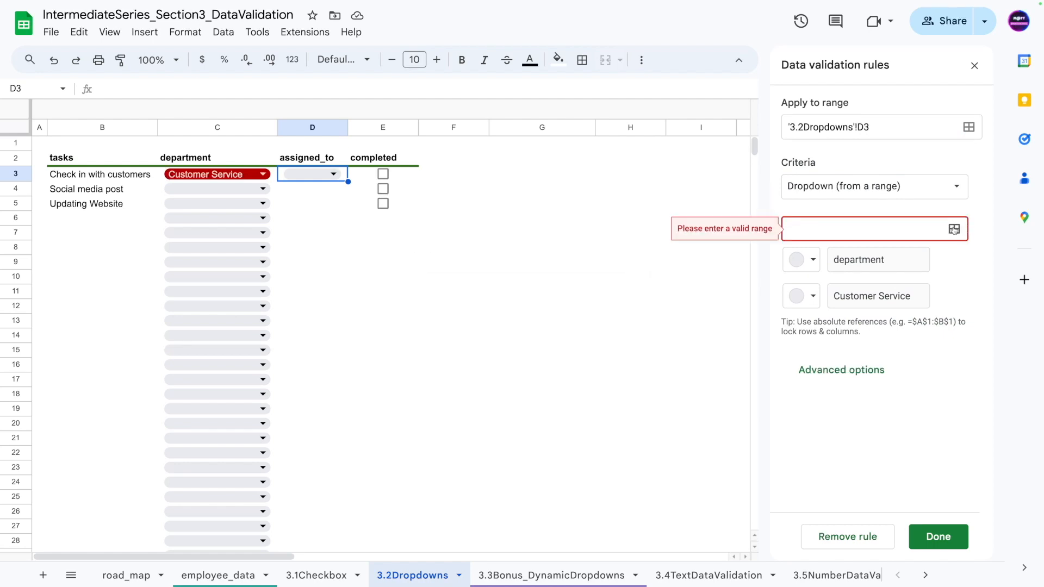
left_click(954, 229)
left_click(439, 278)
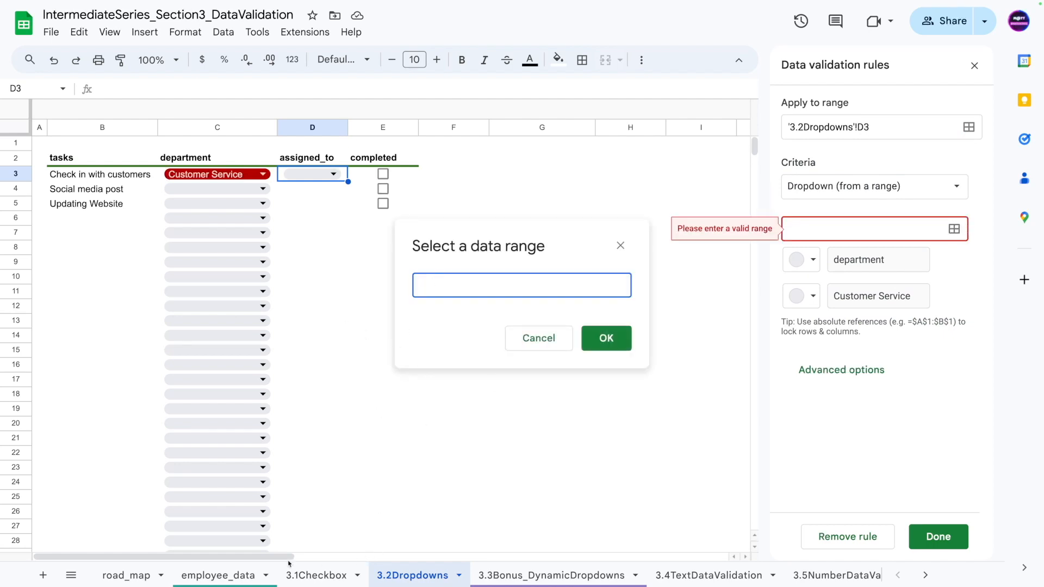
left_click(243, 580)
left_click(177, 128)
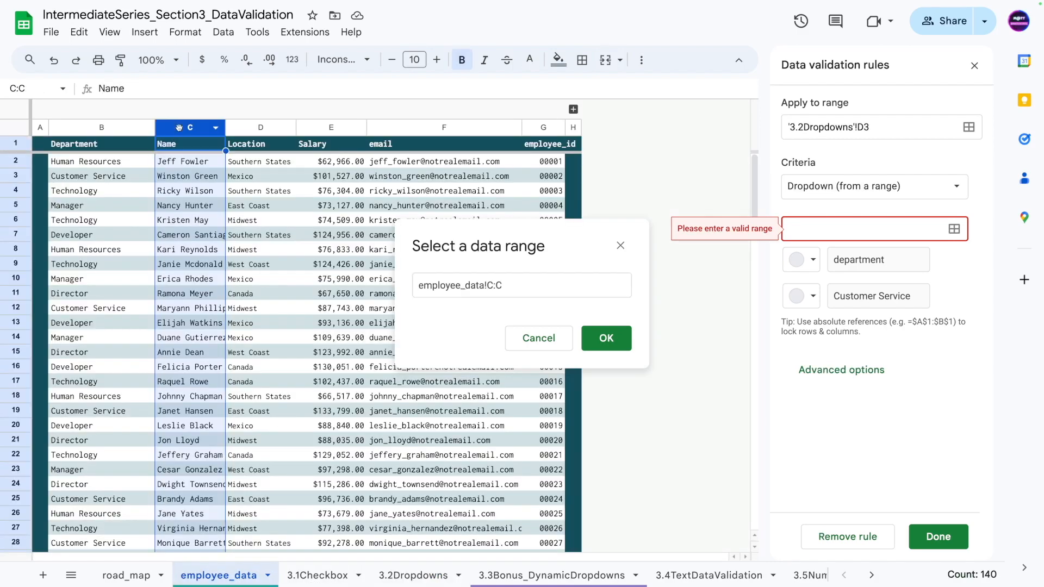
left_click(493, 284)
type("2")
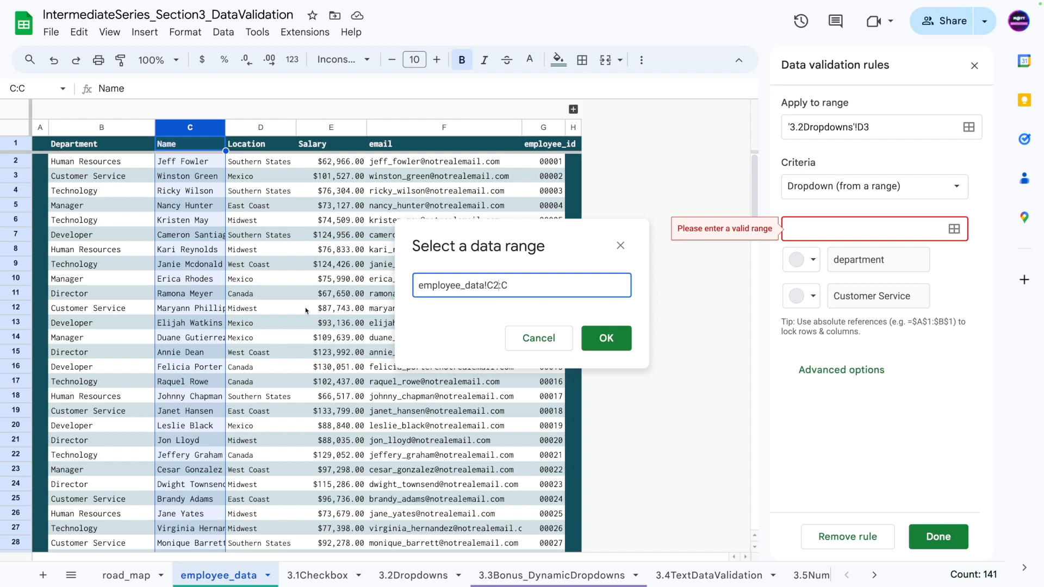
left_click(606, 338)
left_click(932, 536)
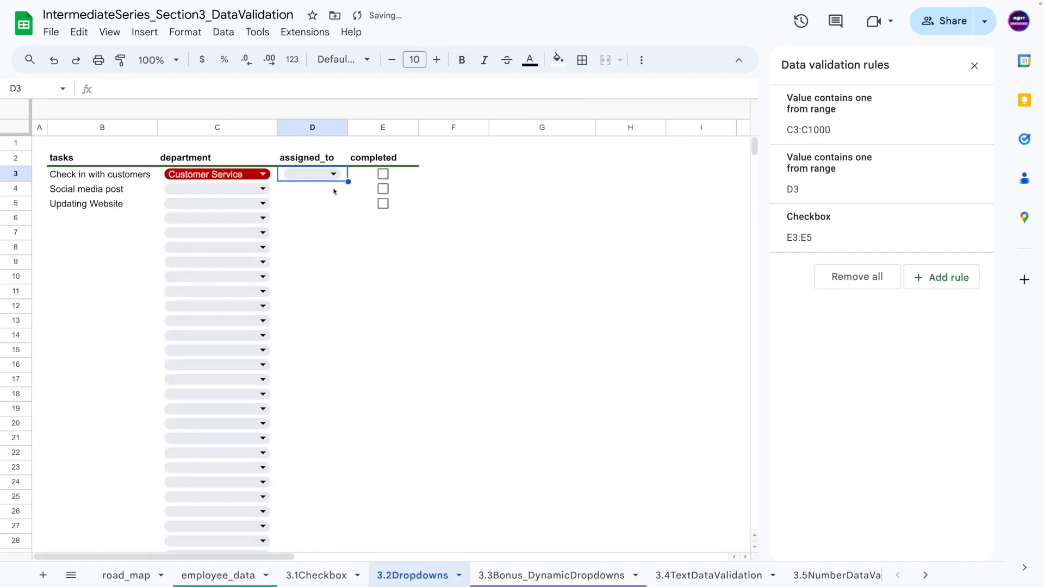
Step: Choose an employee from the D3 dropdown and widen the assigned_to column so the full name fits
left_click(338, 174)
scroll(345, 423, "down", 10)
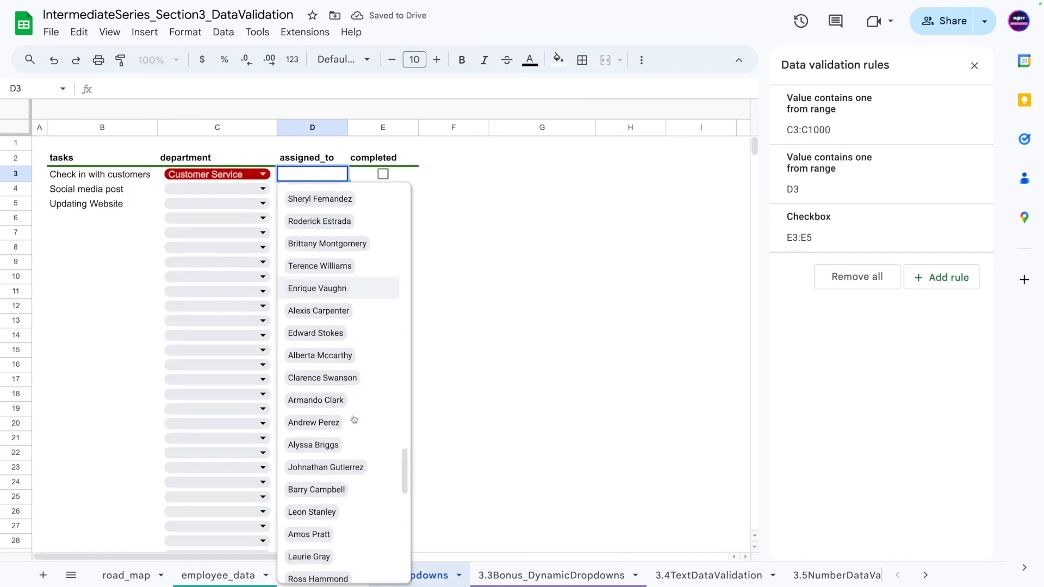
left_click(341, 386)
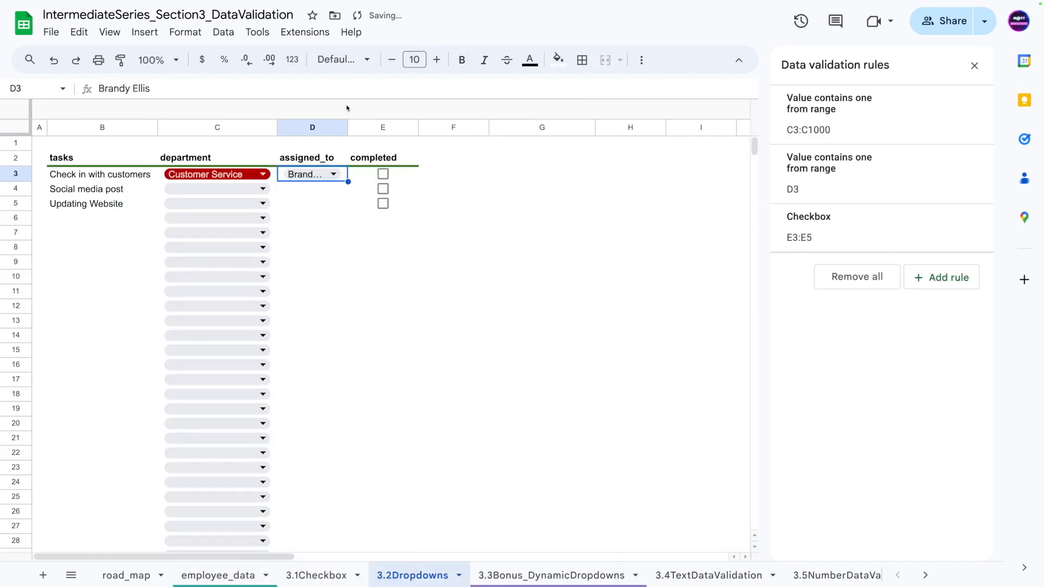
left_click_drag(348, 126, 441, 127)
left_click(387, 210)
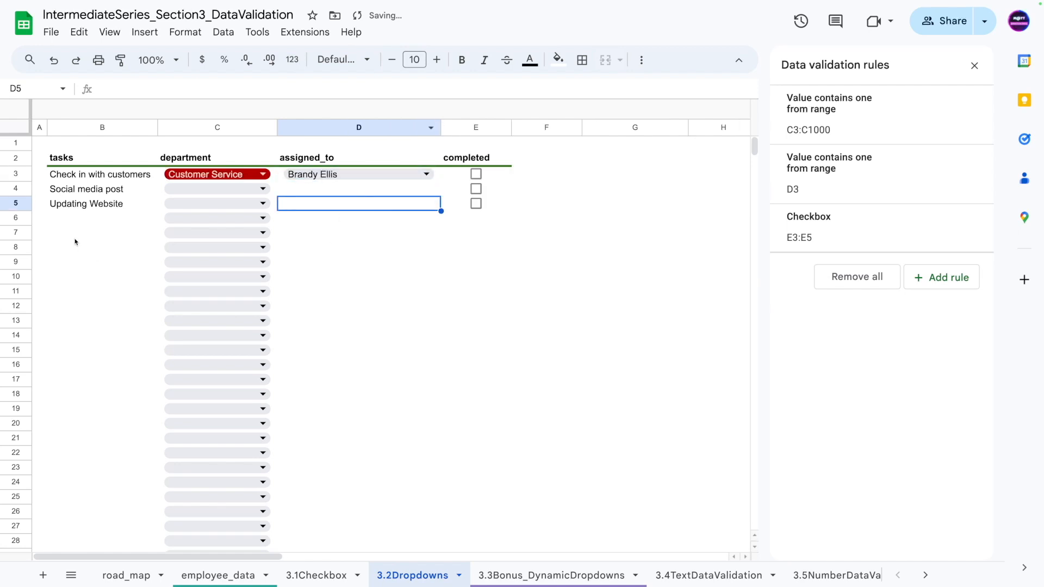
Step: Open the D3 dropdown again and browse the order of the employee names
left_click(339, 174)
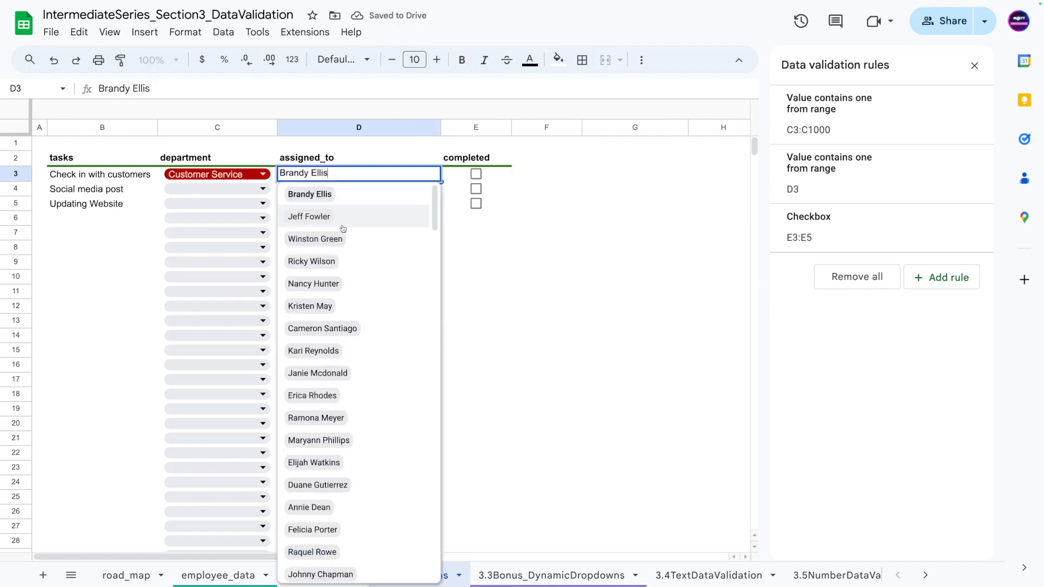
scroll(328, 370, "down", 5)
scroll(328, 369, "up", 10)
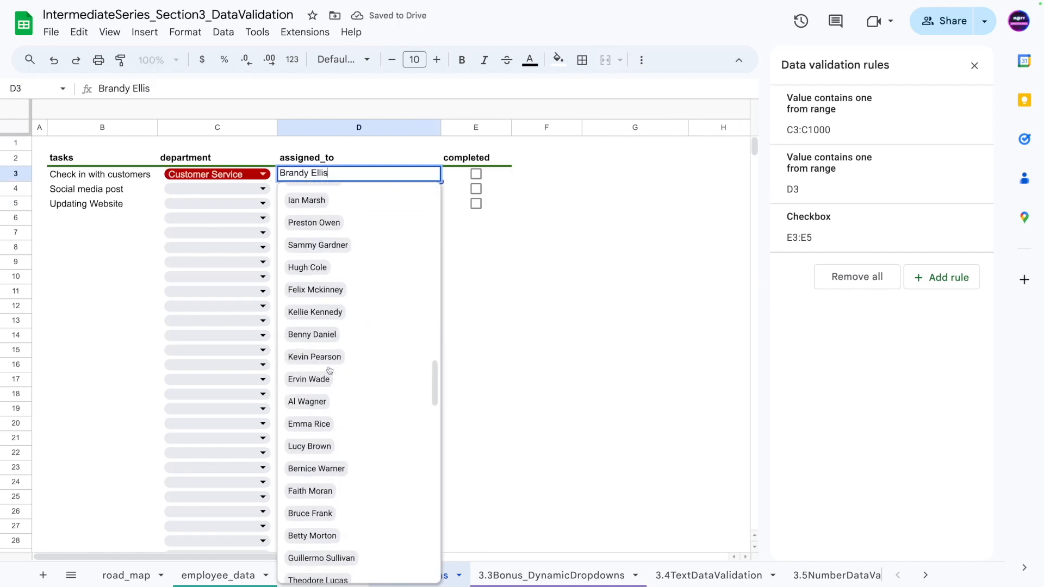
Step: Reopen the D3 assigned_to dropdown, look through the names, and choose the employee listed first in employee_data
left_click(549, 220)
left_click(360, 194)
left_click(351, 178)
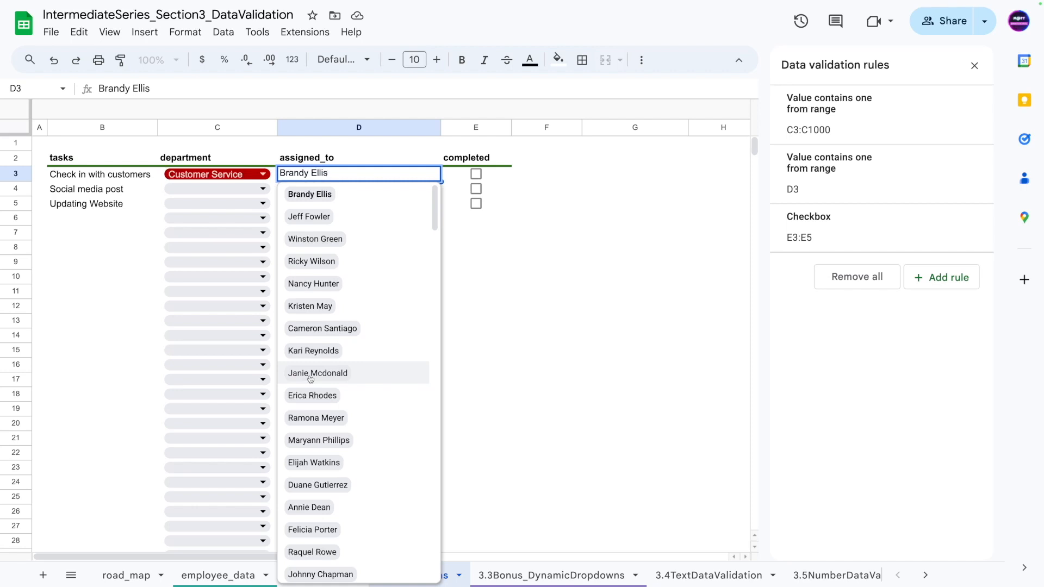
scroll(340, 286, "down", 5)
scroll(322, 282, "up", 5)
scroll(348, 206, "up", 1)
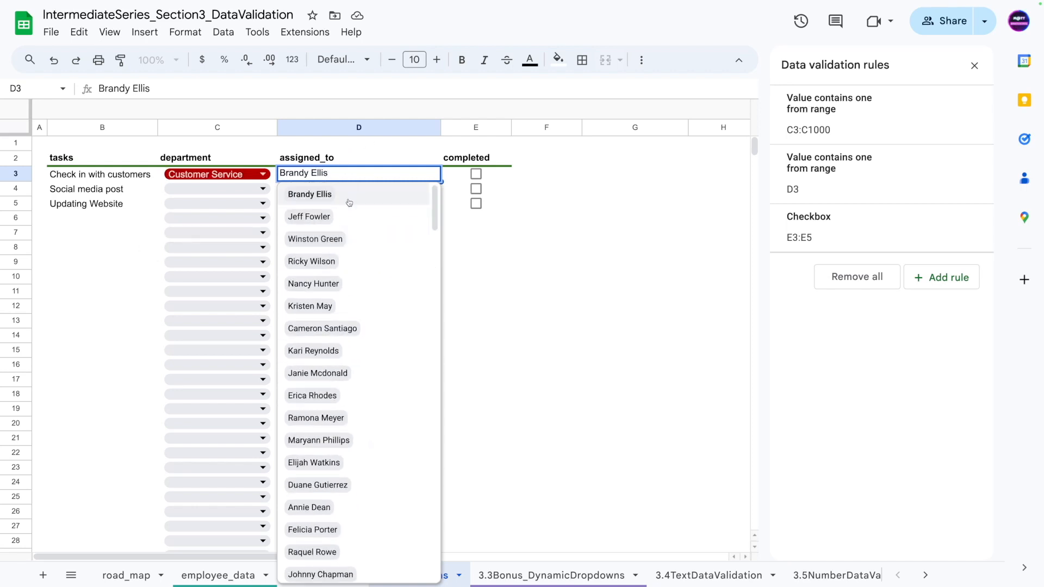
left_click(318, 217)
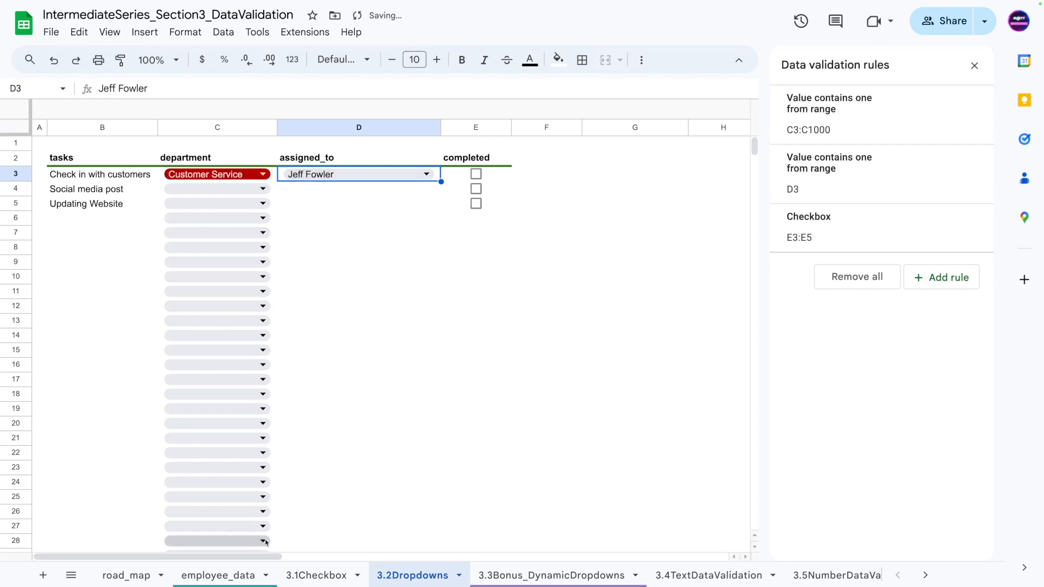
Step: Look up the selected employee's department in row 2 of the employee_data sheet
left_click(232, 577)
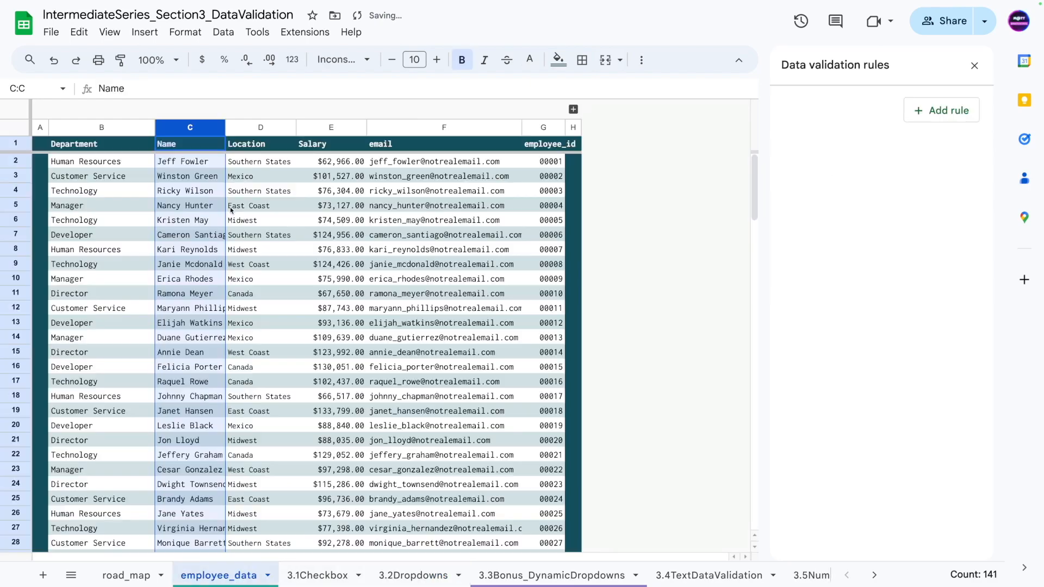
left_click(109, 165)
left_click(170, 162)
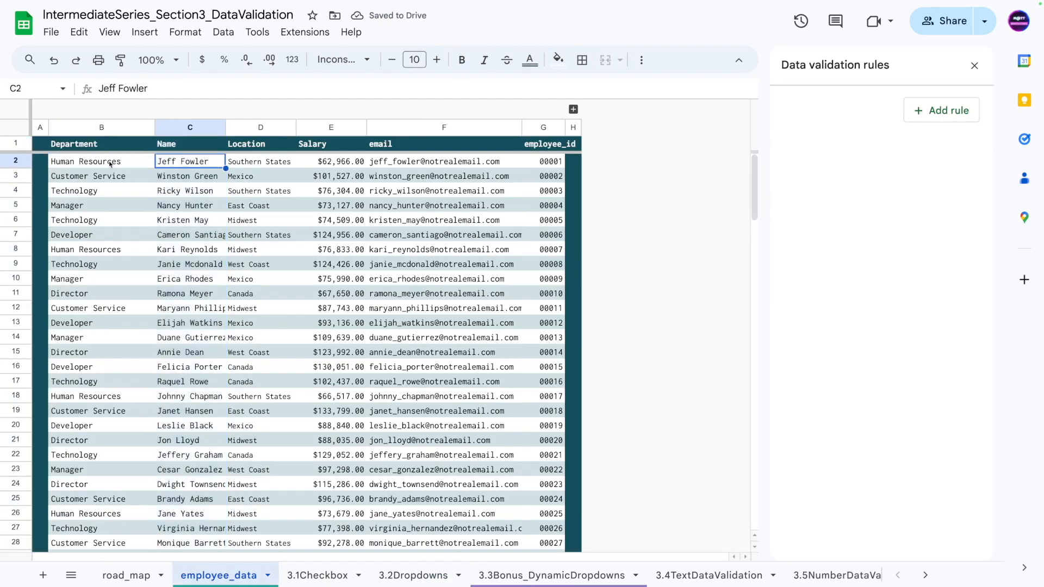
left_click(149, 163)
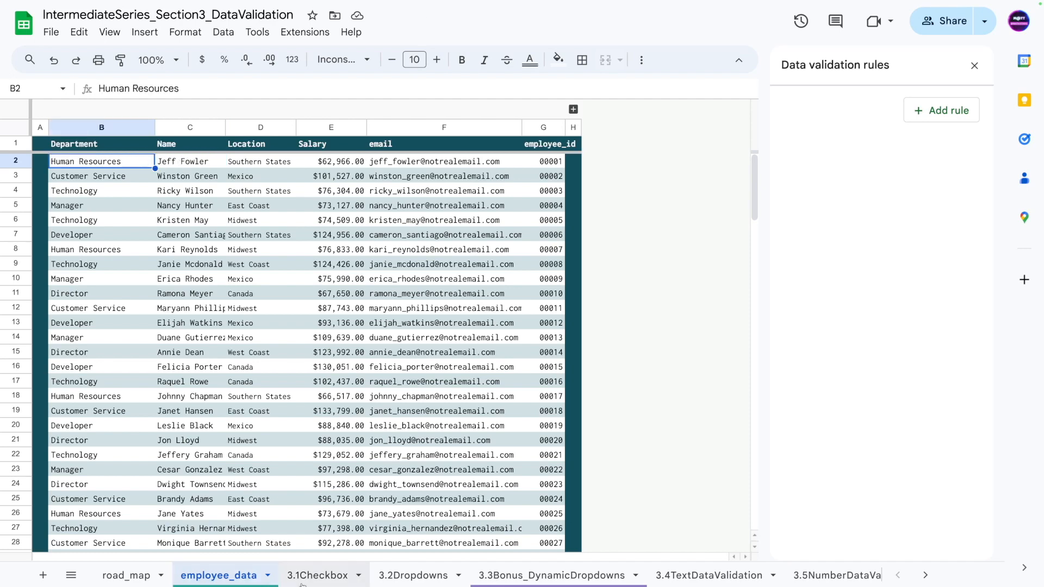
Step: Return to the 3.2Dropdowns sheet and scan the full list of employee names in the D3 dropdown
left_click(413, 575)
left_click(330, 203)
left_click(332, 185)
left_click(332, 174)
scroll(391, 435, "down", 10)
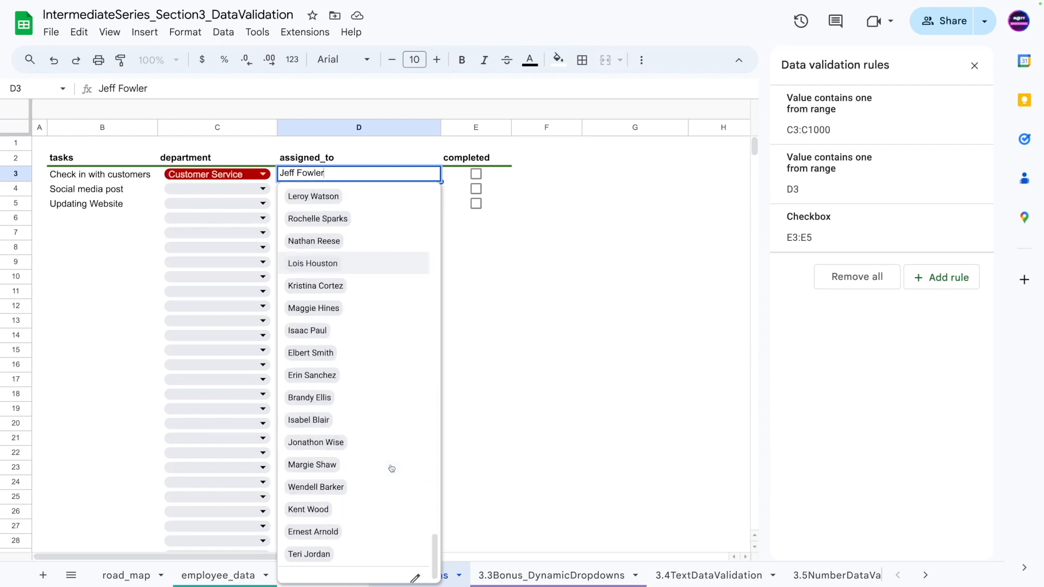
scroll(389, 468, "up", 15)
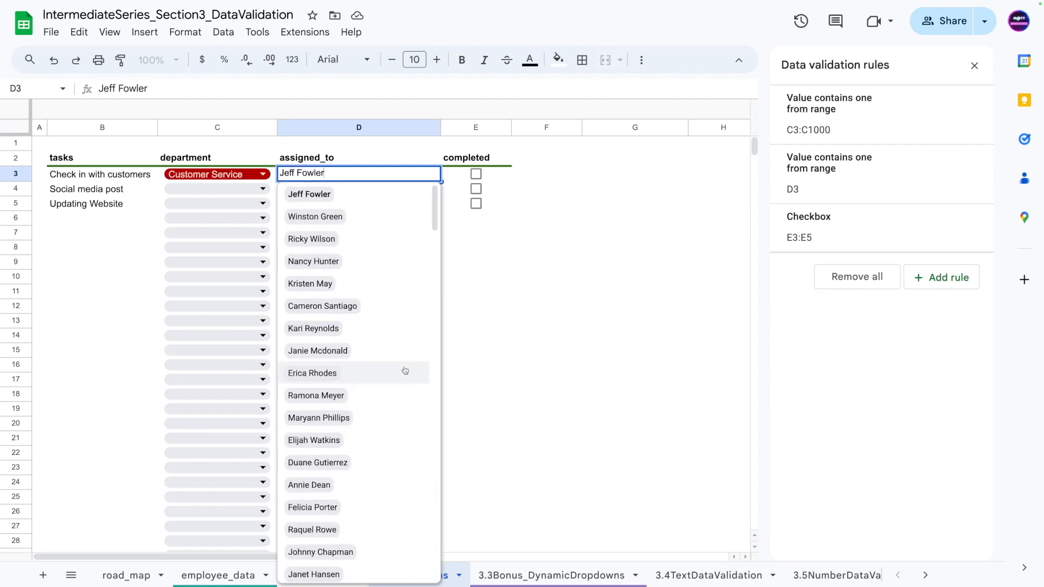
left_click_drag(585, 325, 576, 309)
left_click(546, 232)
left_click(375, 248)
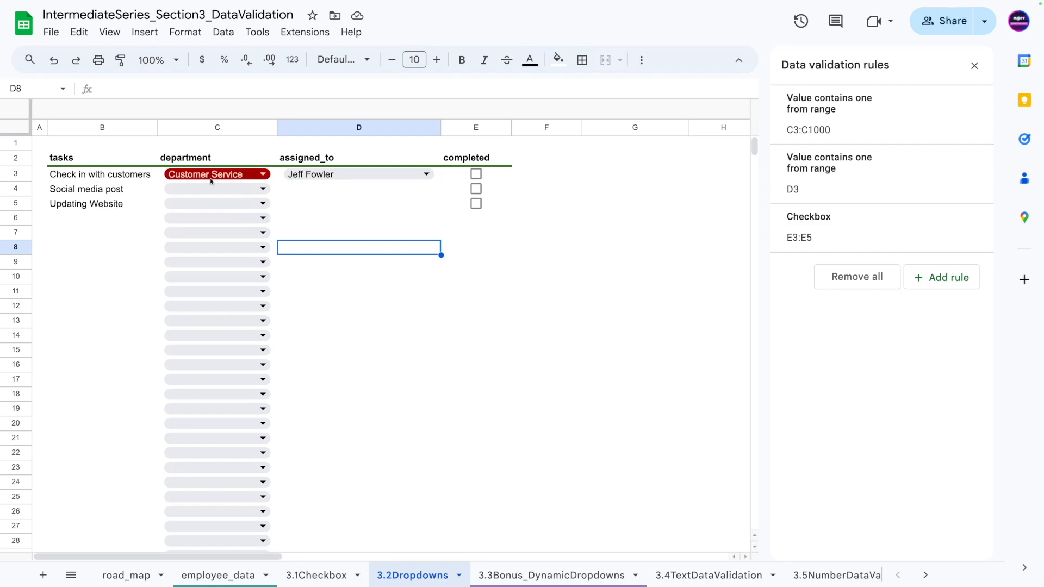
Step: Check the D3 dropdown once more through to the end of its employee list, then close it
left_click(291, 175)
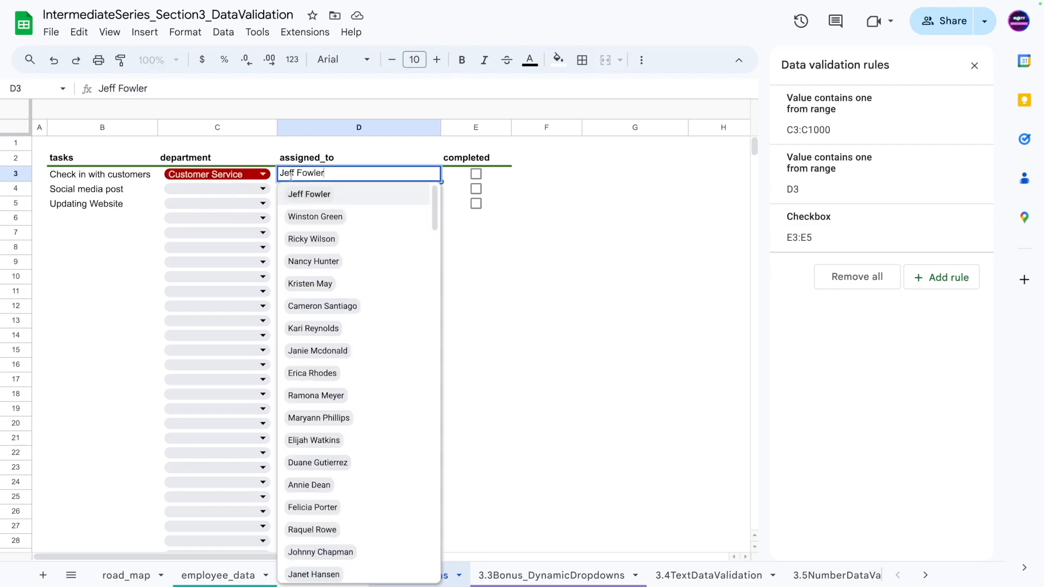
scroll(373, 217, "down", 20)
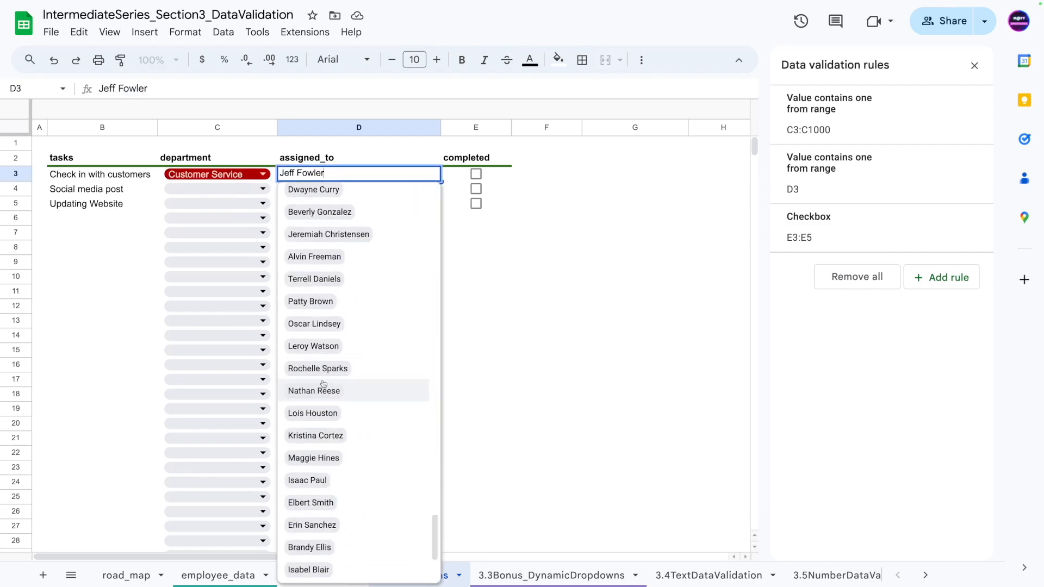
scroll(323, 383, "down", 10)
left_click(546, 306)
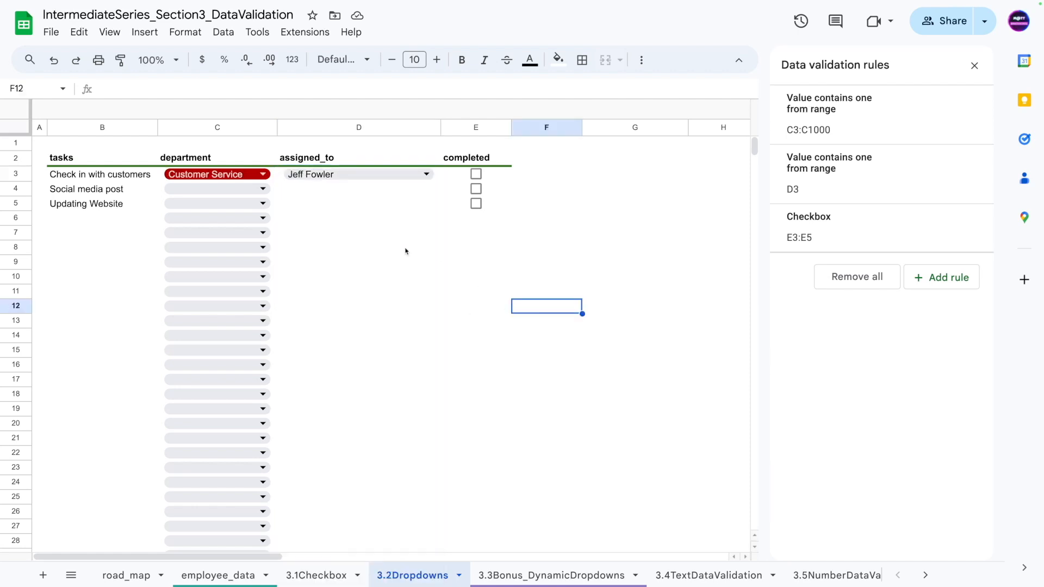
Step: Set the department of the Social media post task in C4 to Director
left_click(327, 204)
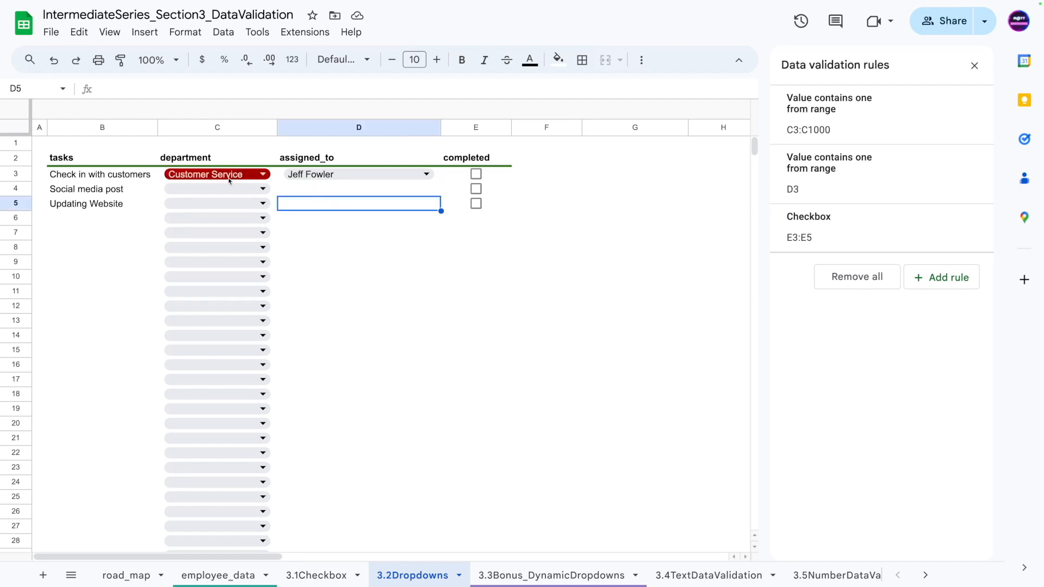
left_click(210, 189)
left_click(183, 253)
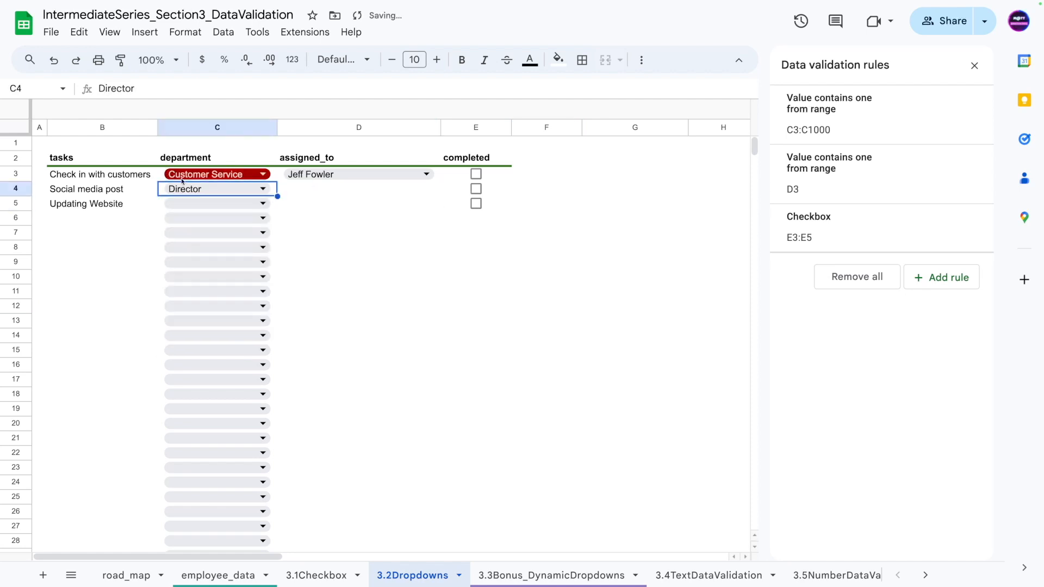
left_click(359, 189)
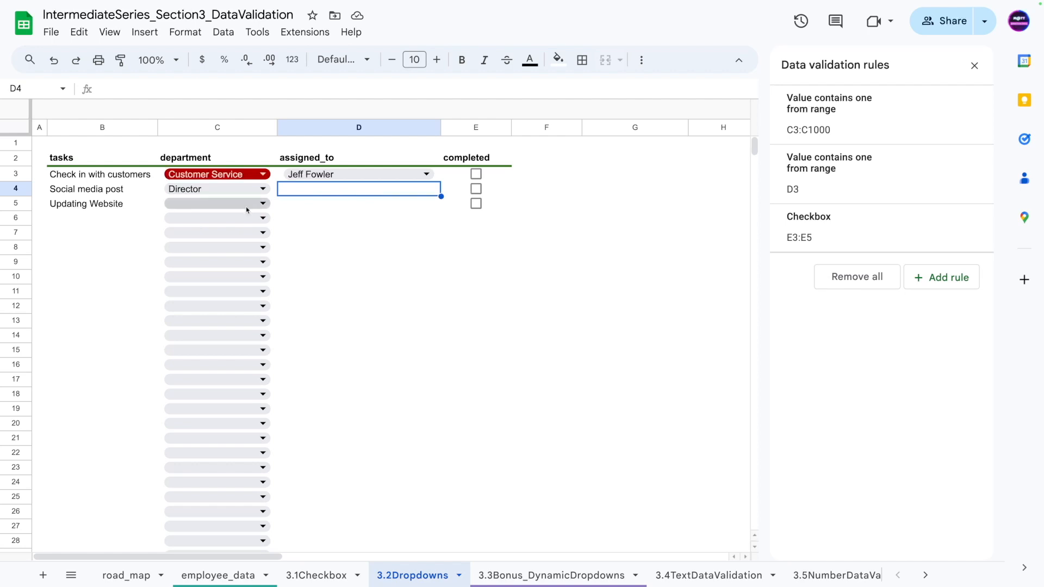
Step: Try Developer and Customer Service as the department of the Updating Website task in C5
left_click(215, 204)
left_click(187, 246)
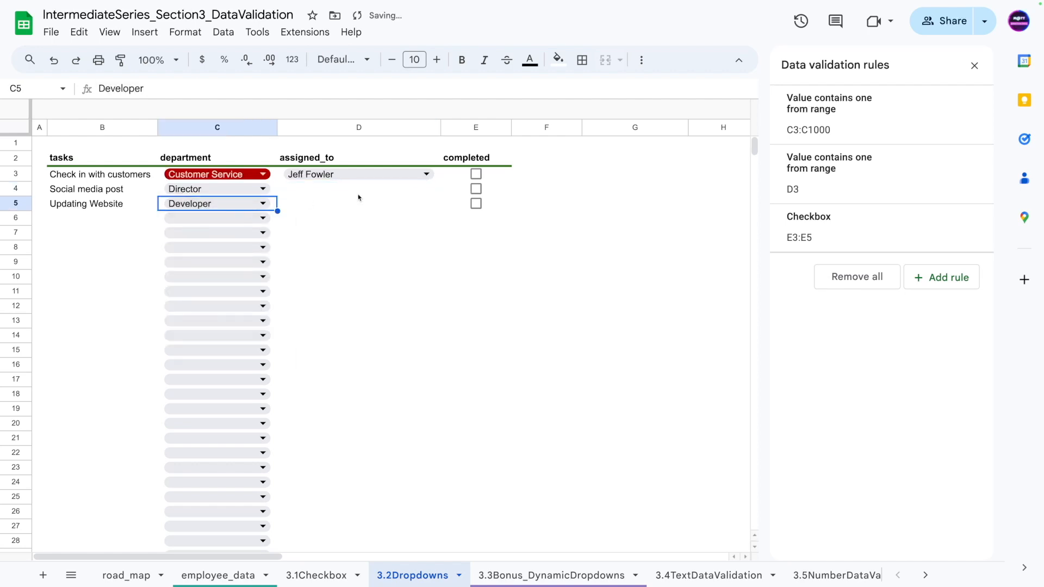
left_click(354, 192)
left_click(240, 210)
left_click(215, 223)
left_click(369, 199)
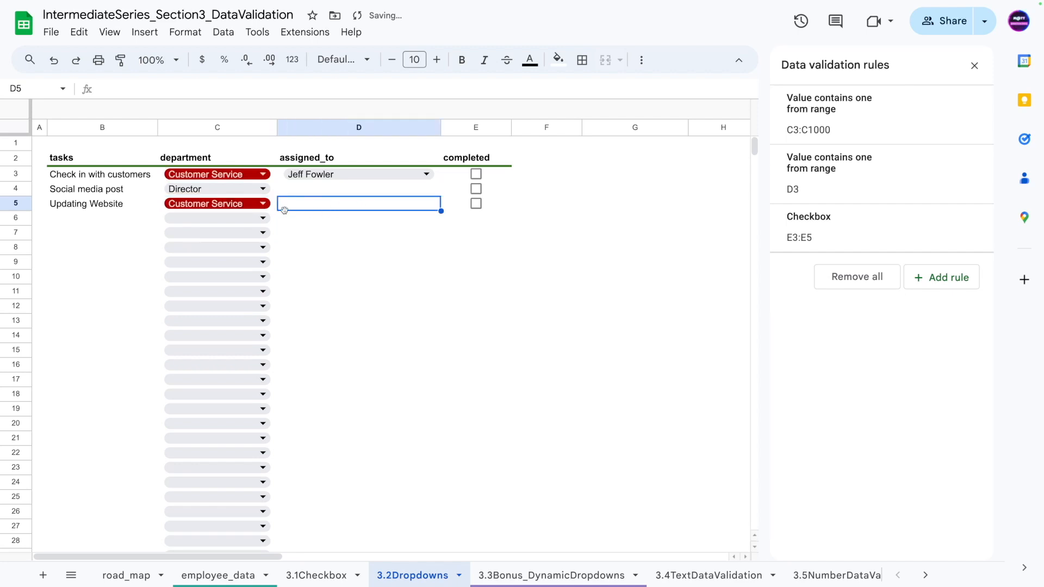
Step: Set the department of the Updating Website task in C5 to Manager
left_click(265, 206)
left_click(185, 313)
left_click(344, 203)
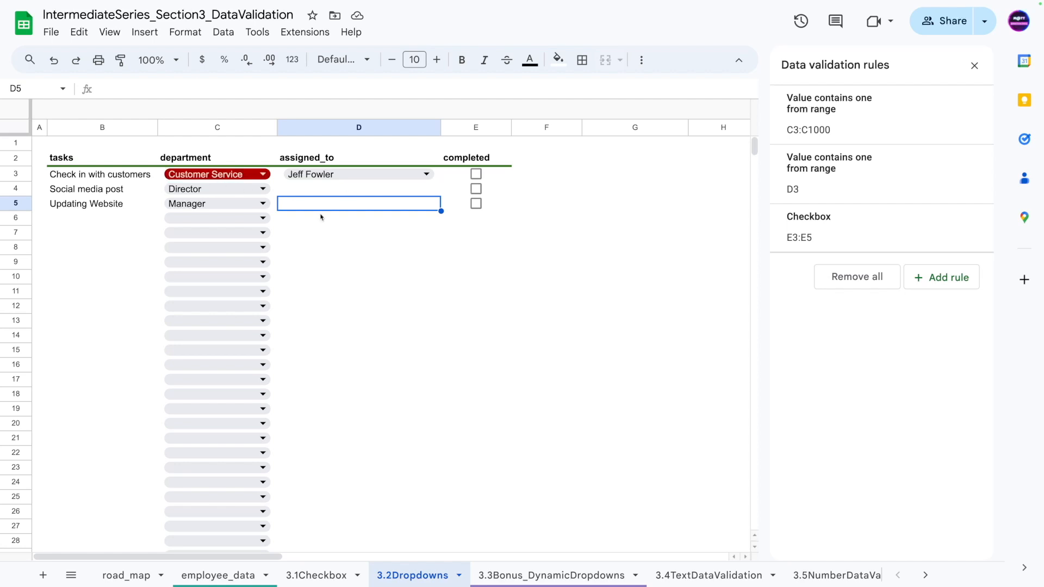
Step: Fill the D3 employee dropdown down through D11 and clear the copied names below D3
key("Up")
key("Up")
left_click_drag(441, 182, 368, 191)
left_click(360, 348)
key("Delete")
left_click(474, 256)
Step: Choose an employee for Social media post in D4 and a different one for Updating Website in D5
left_click(360, 189)
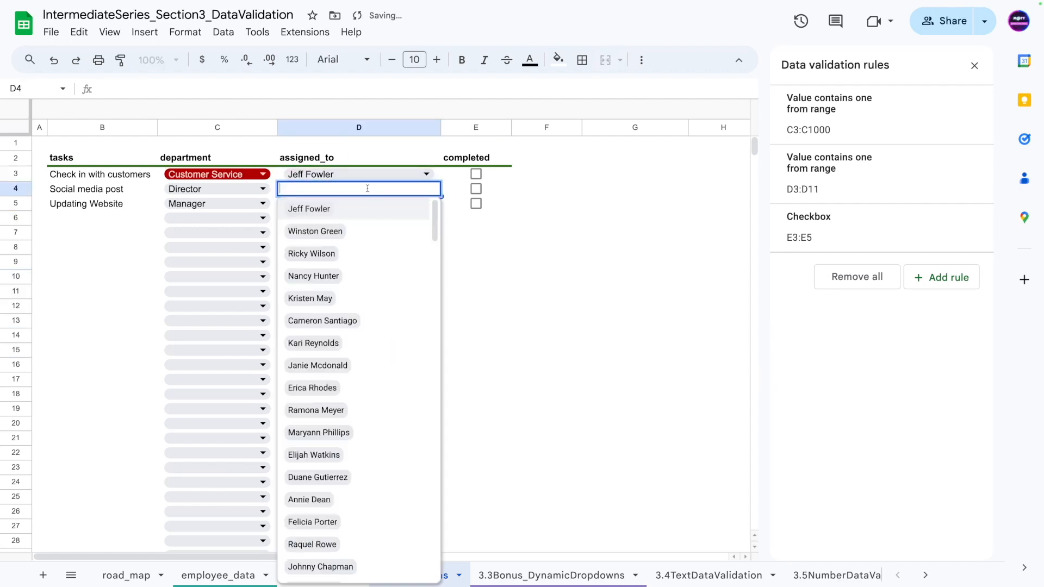
left_click(326, 276)
left_click(327, 203)
scroll(368, 434, "down", 15)
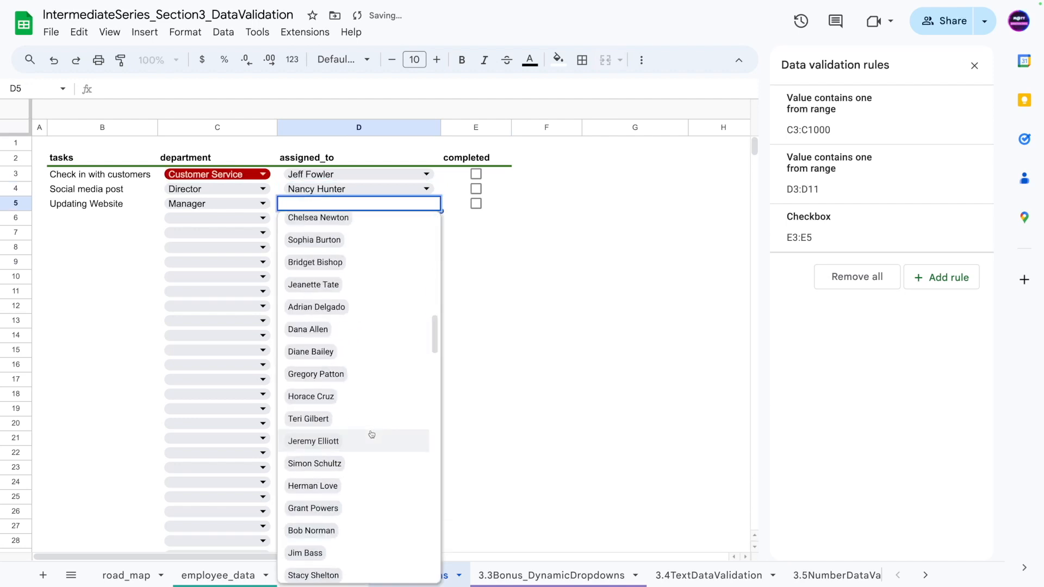
left_click(361, 413)
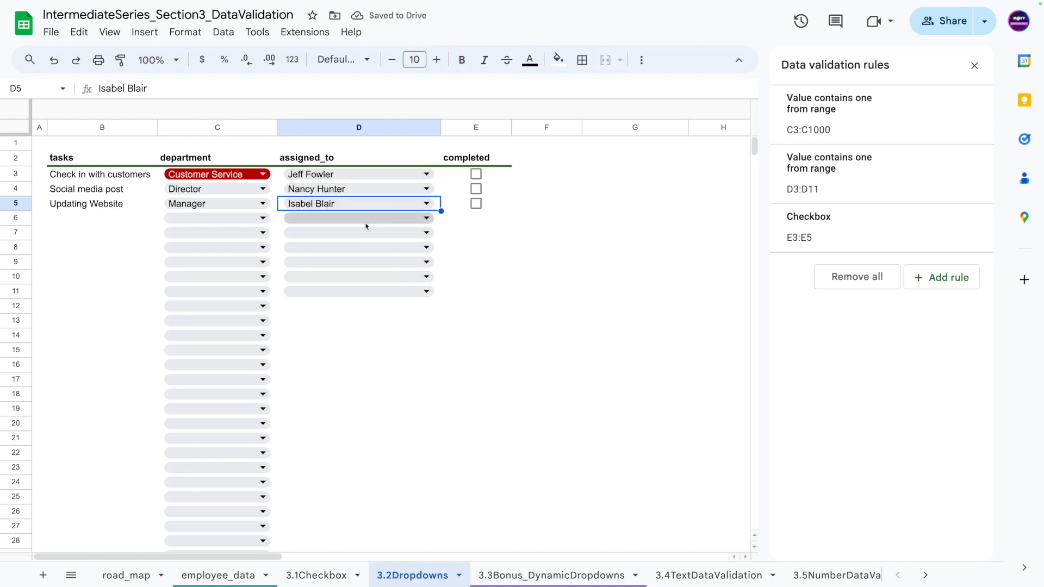
left_click(536, 265)
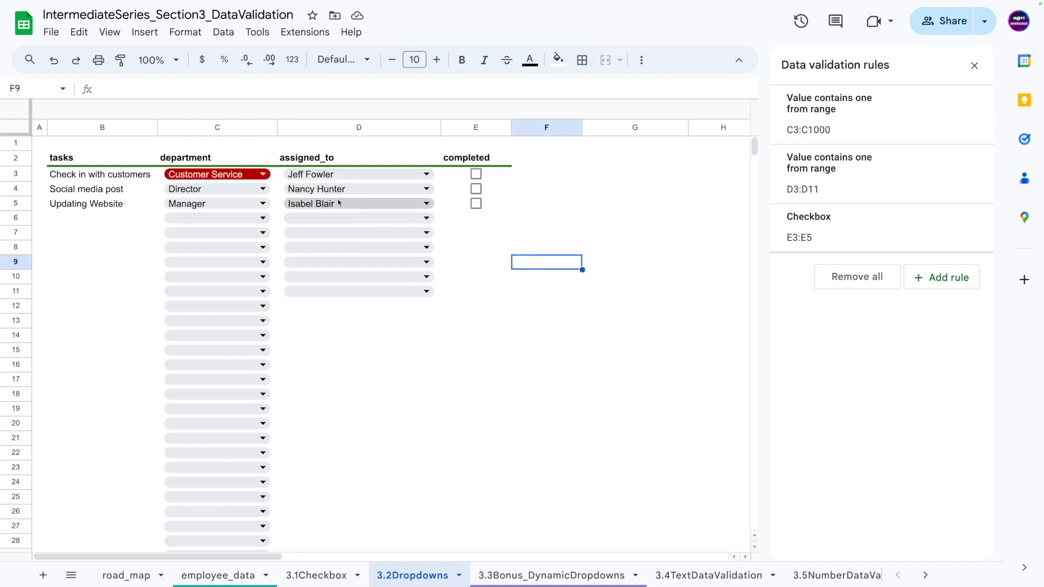